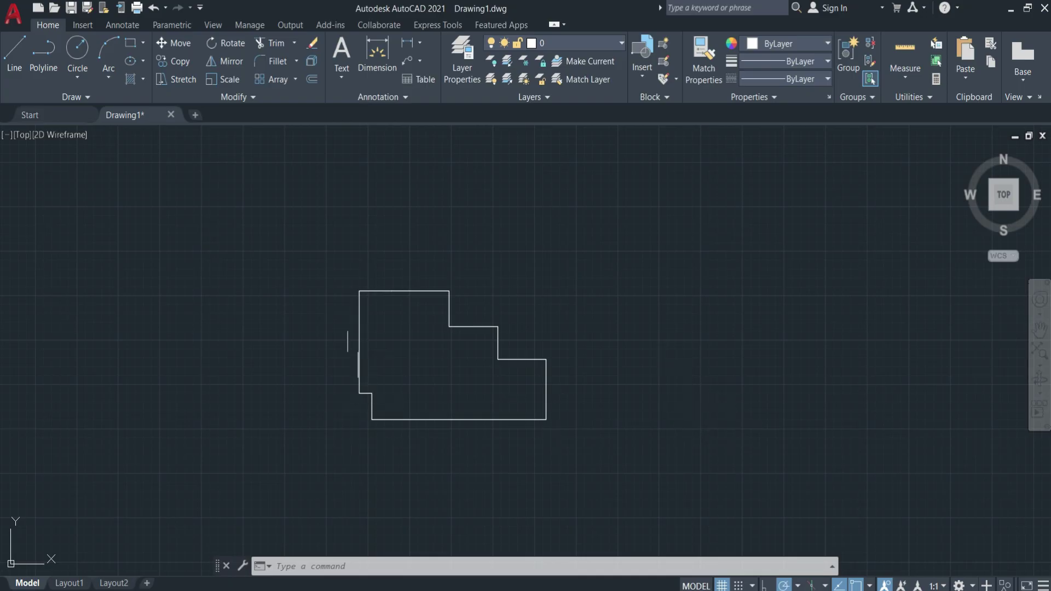
Add a single linear dimension across the top edge of the outline
{"action": "scroll", "coordinate": [310, 394], "scroll_direction": "up", "scroll_amount": 2}
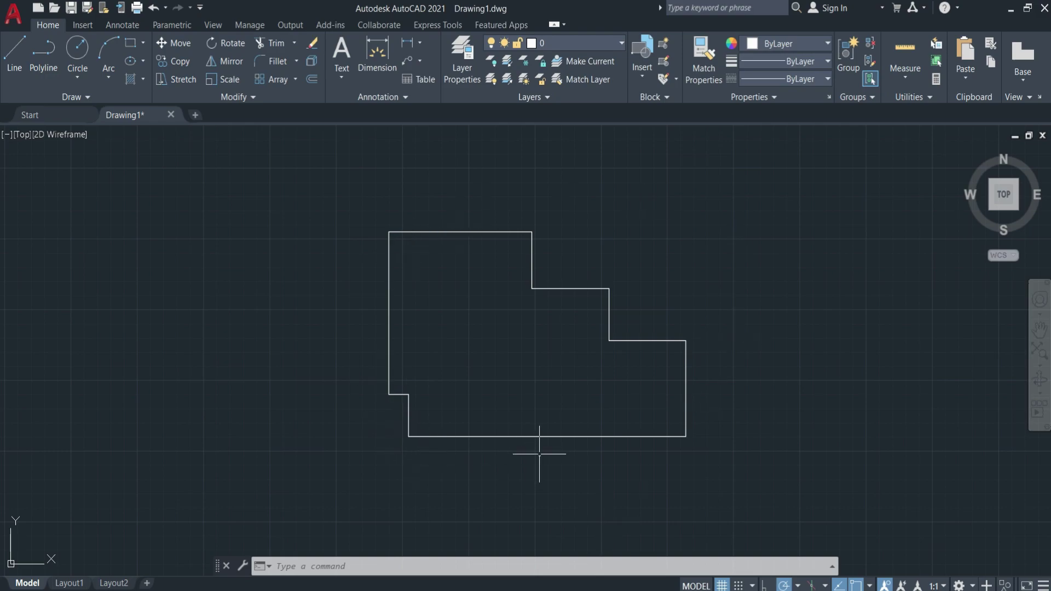
{"action": "type", "text": "dim"}
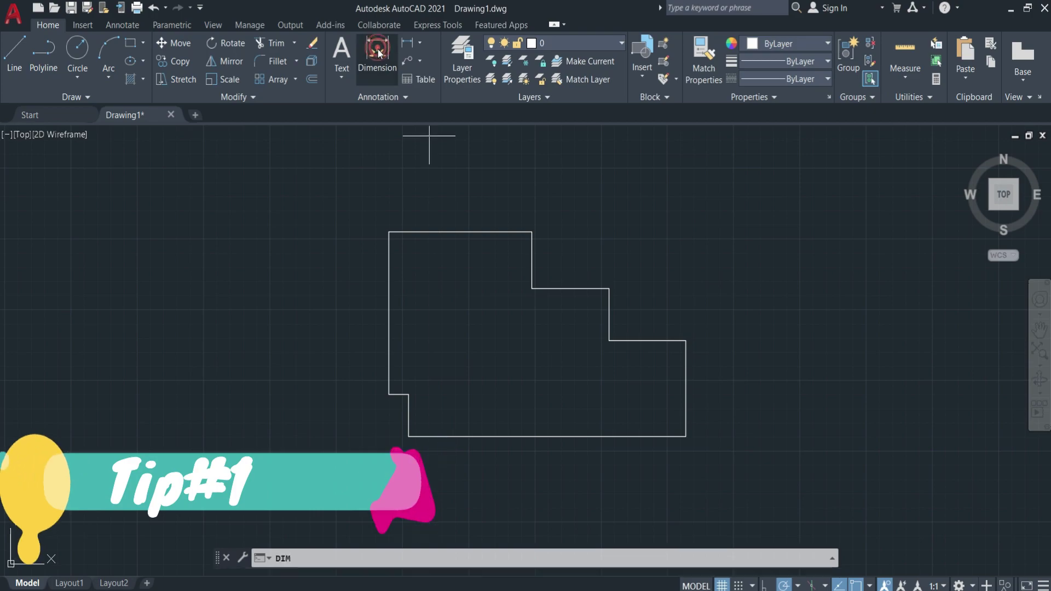
{"action": "key", "text": "Return"}
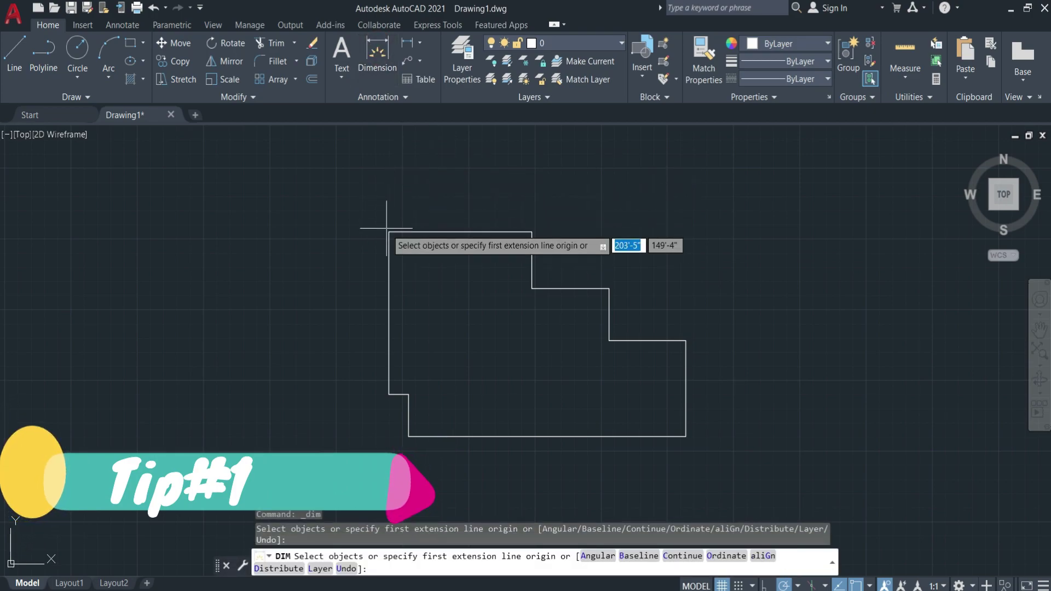
{"action": "left_click", "coordinate": [530, 228]}
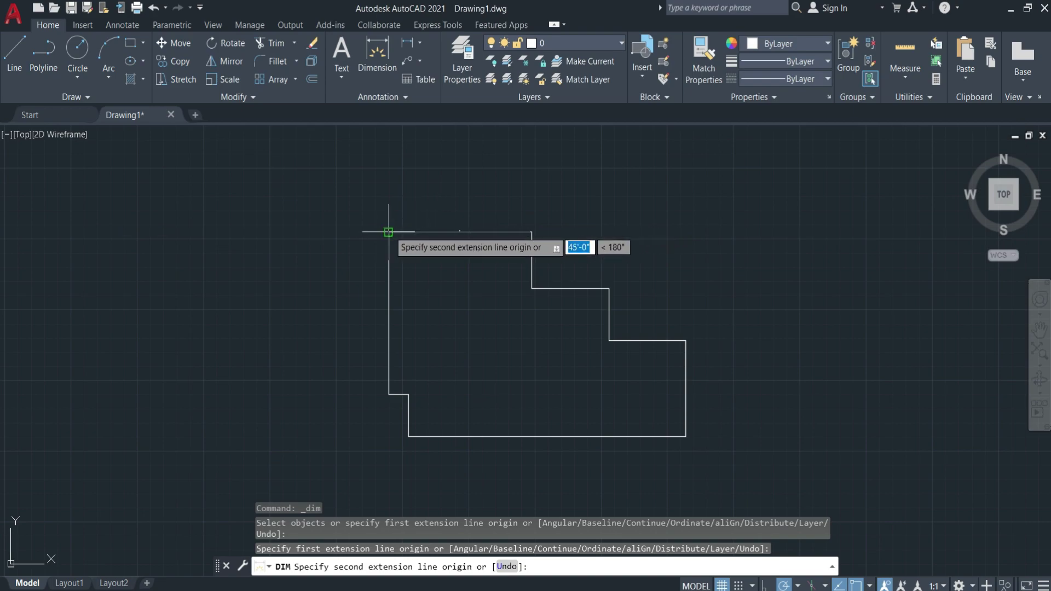
{"action": "left_click", "coordinate": [388, 232]}
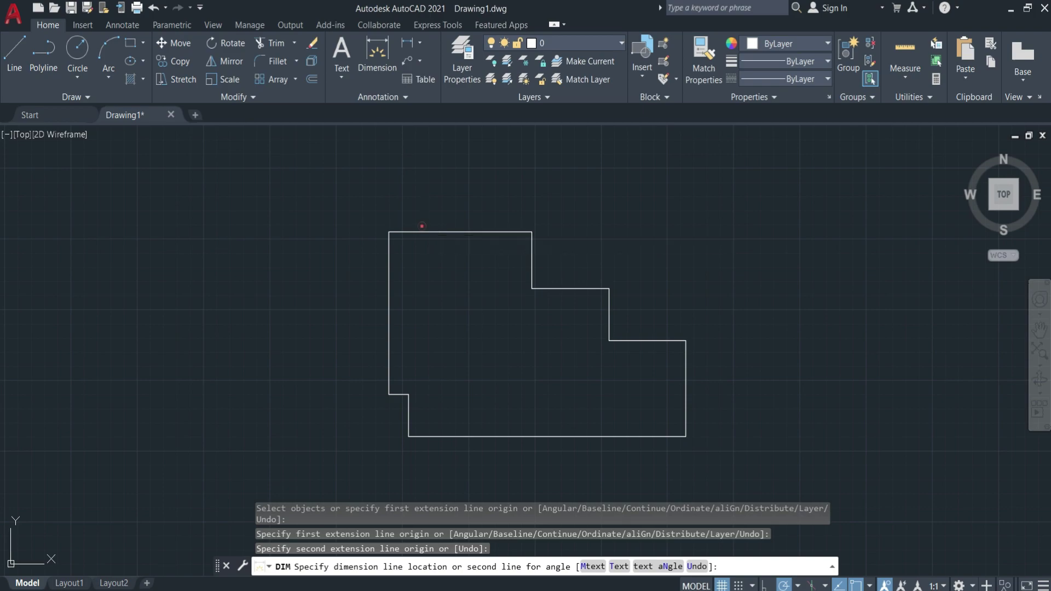
{"action": "left_click", "coordinate": [422, 221]}
Window-select that top-edge dimension and delete it
{"action": "scroll", "coordinate": [468, 231], "scroll_direction": "up", "scroll_amount": 4}
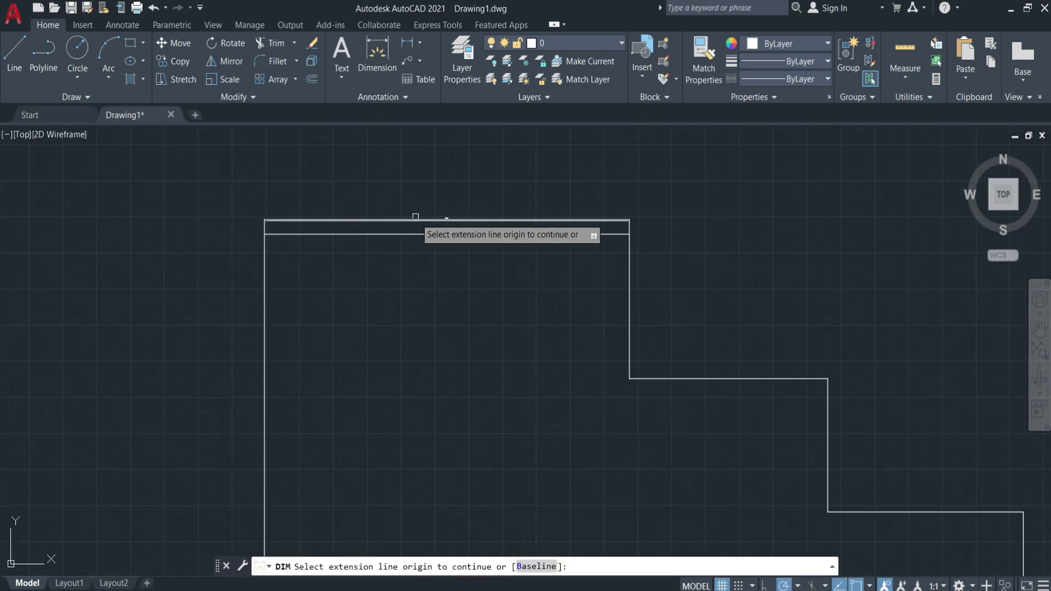
{"action": "scroll", "coordinate": [447, 219], "scroll_direction": "up", "scroll_amount": 4}
{"action": "scroll", "coordinate": [501, 207], "scroll_direction": "down", "scroll_amount": 2}
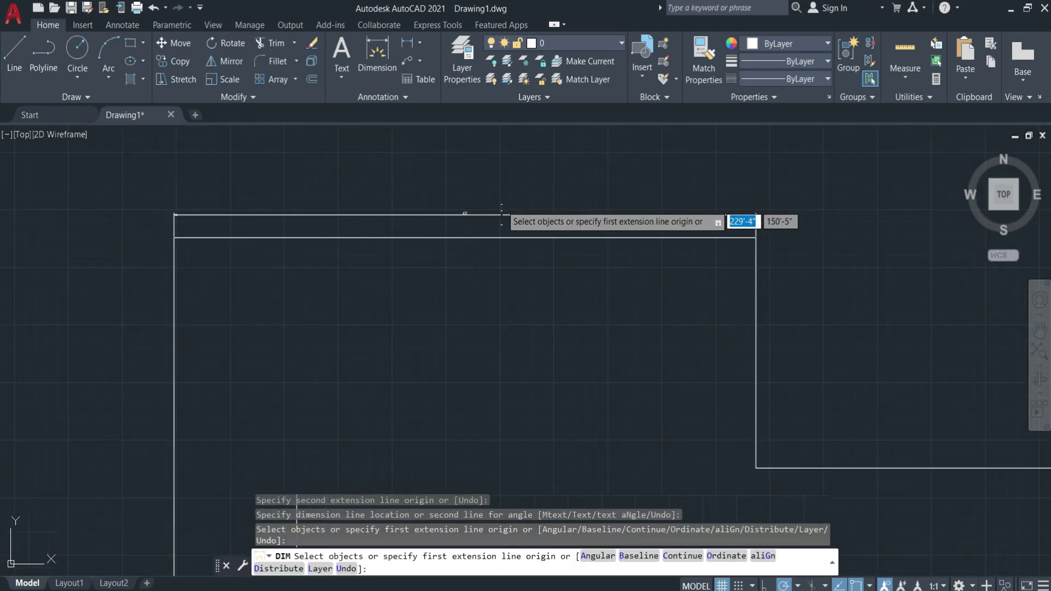
{"action": "scroll", "coordinate": [501, 205], "scroll_direction": "down", "scroll_amount": 2}
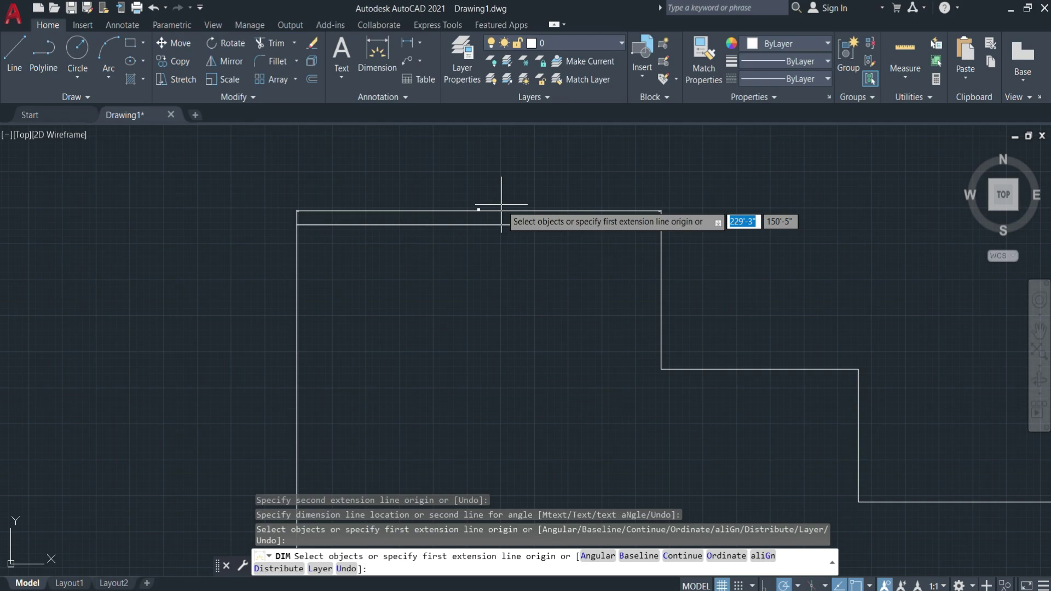
{"action": "scroll", "coordinate": [487, 189], "scroll_direction": "down", "scroll_amount": 2}
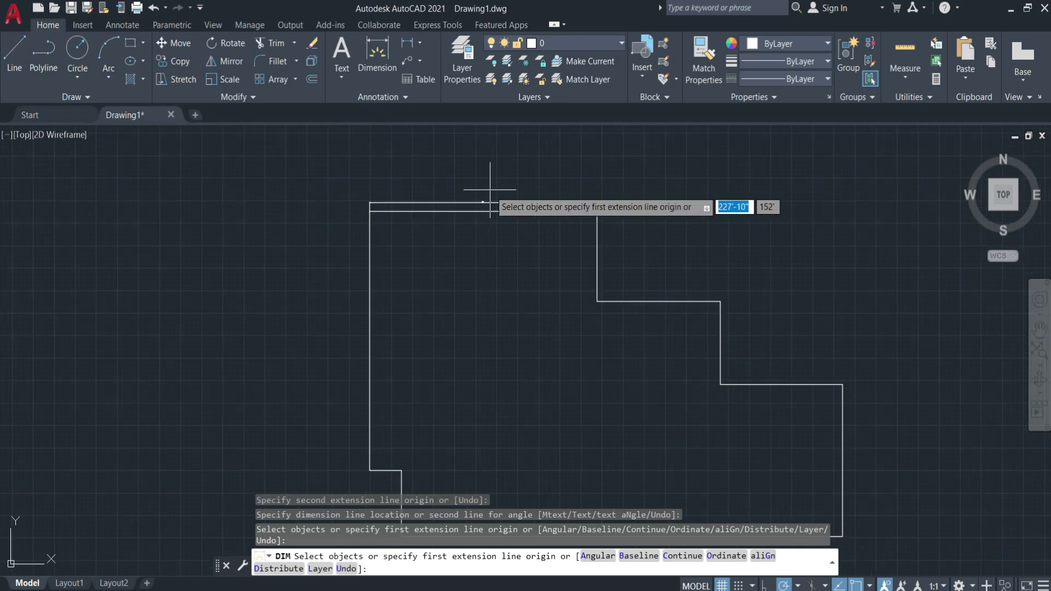
{"action": "left_click", "coordinate": [545, 178]}
{"action": "left_click", "coordinate": [508, 198]}
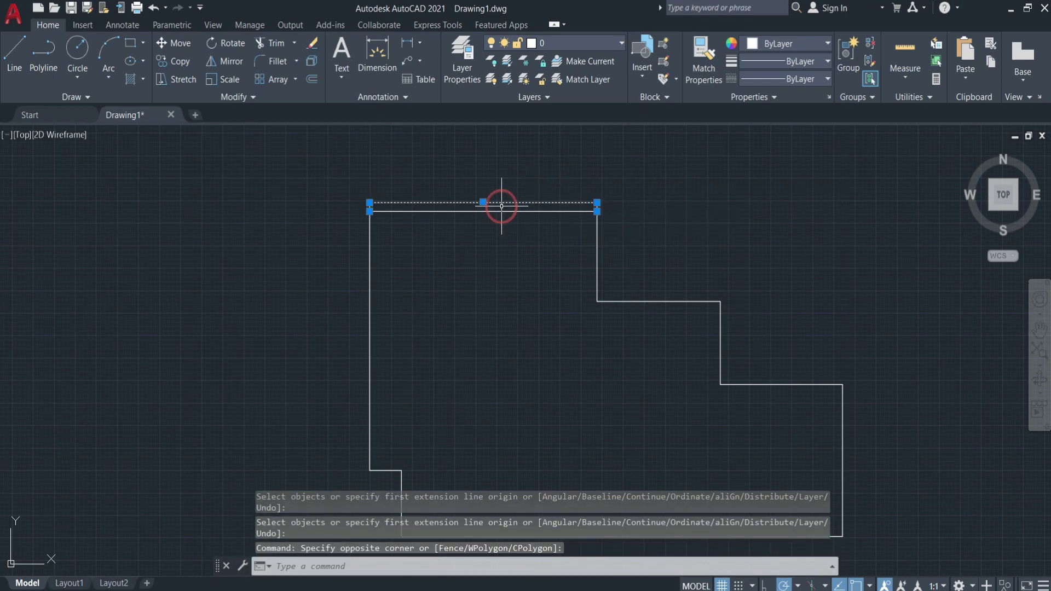
{"action": "key", "text": "Delete"}
{"action": "scroll", "coordinate": [493, 186], "scroll_direction": "down", "scroll_amount": 2}
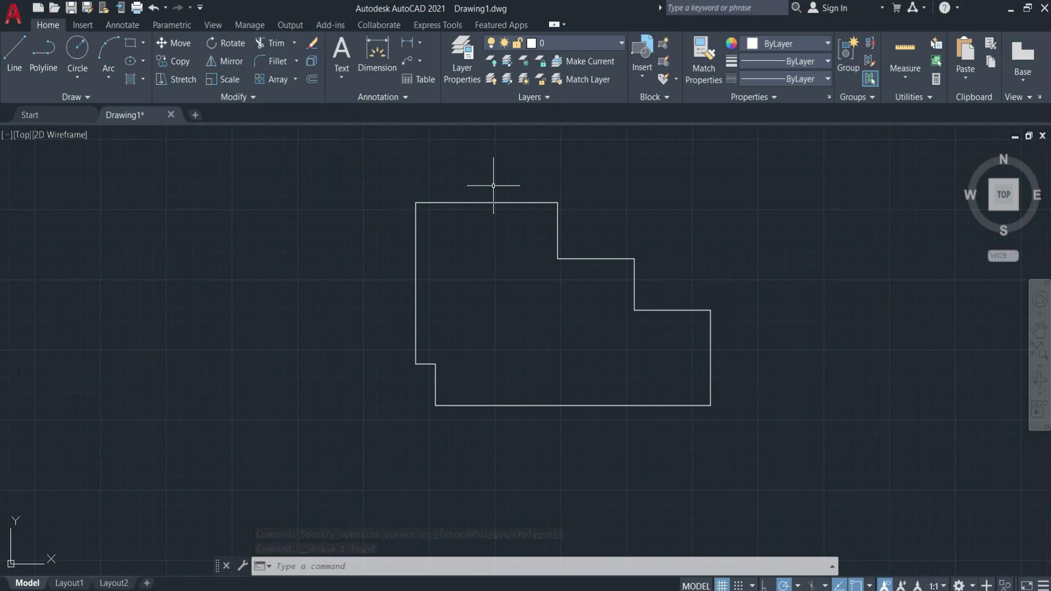
Quick-dimension the eight upper outline segments as a chain above the outline
{"action": "type", "text": "q"}
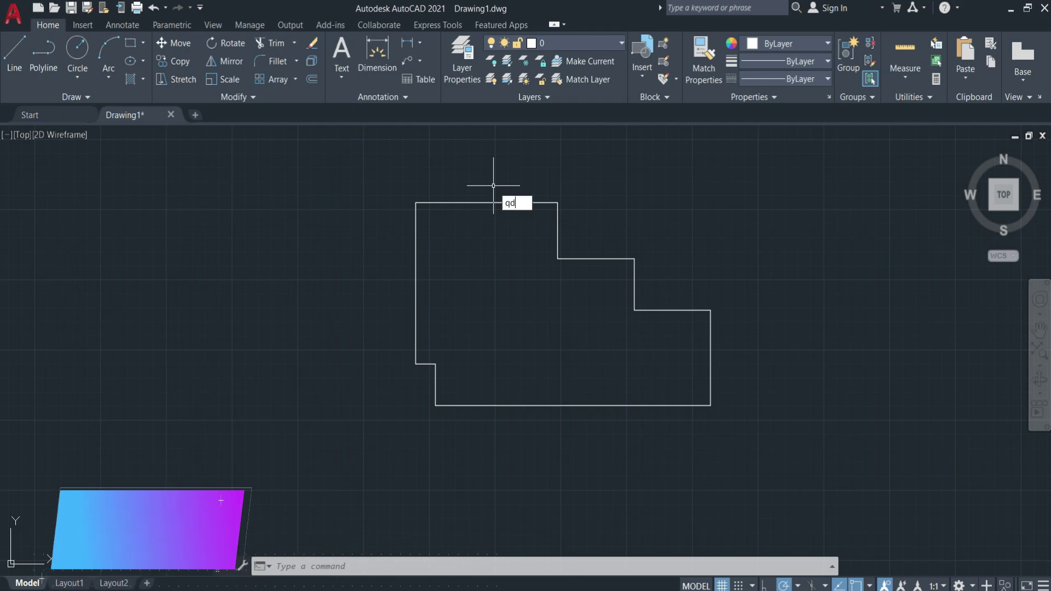
{"action": "type", "text": "d"}
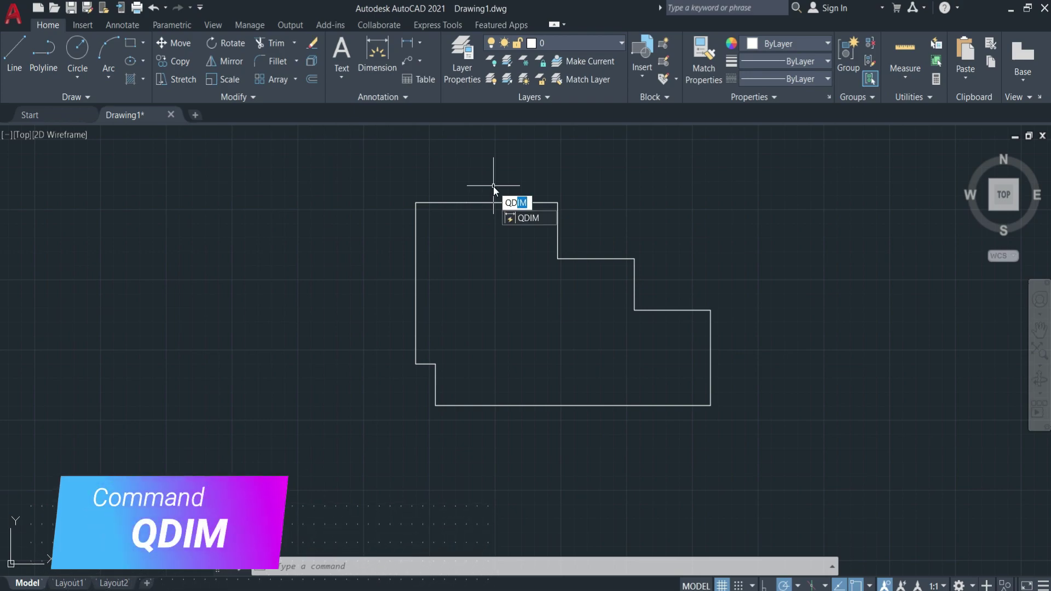
{"action": "type", "text": "im"}
{"action": "key", "text": "Return"}
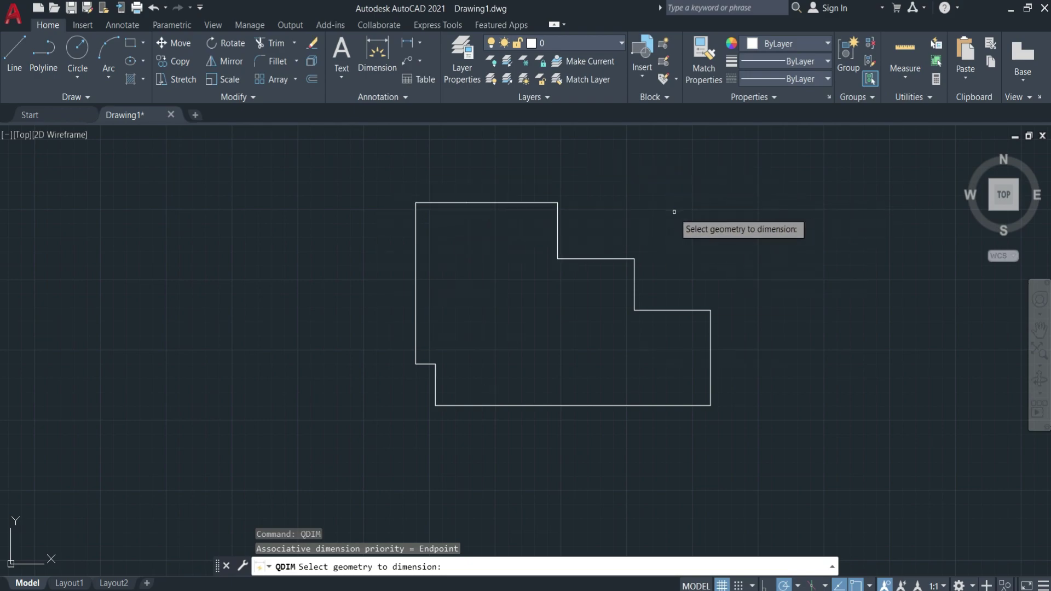
{"action": "left_click", "coordinate": [793, 166]}
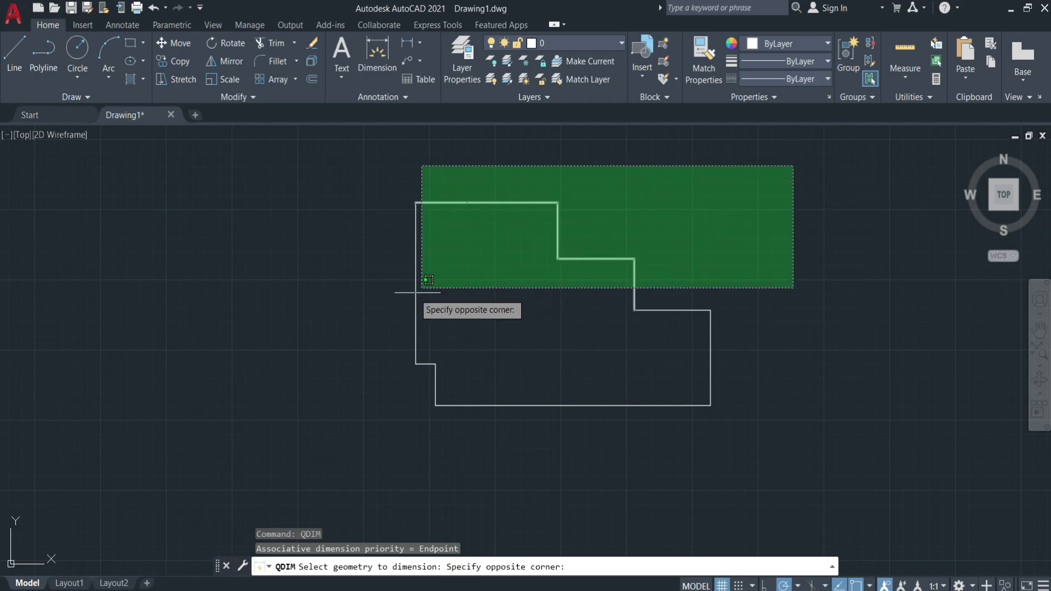
{"action": "left_click", "coordinate": [345, 316]}
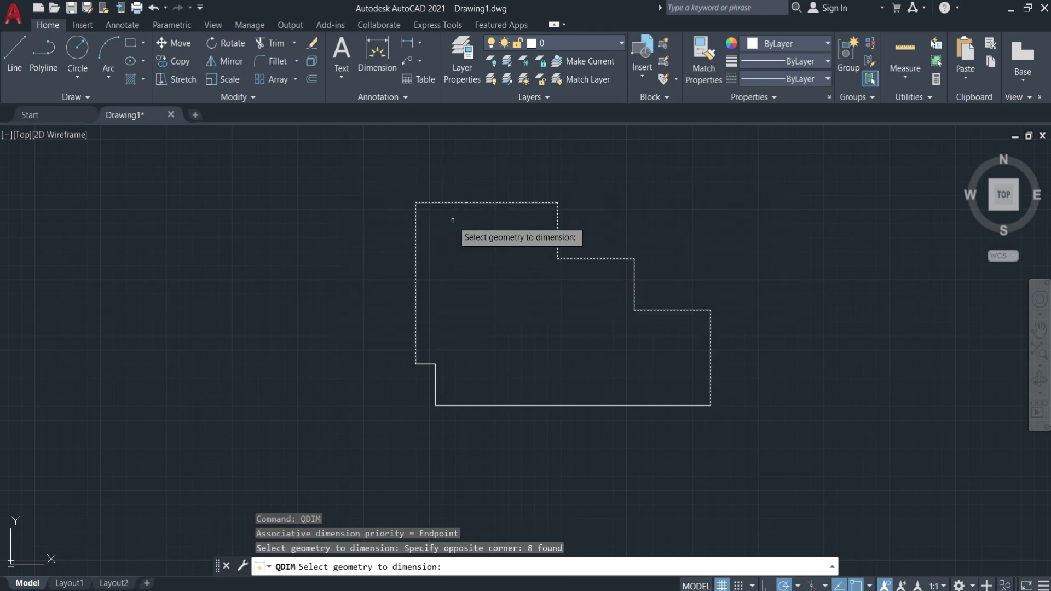
{"action": "key", "text": "Return"}
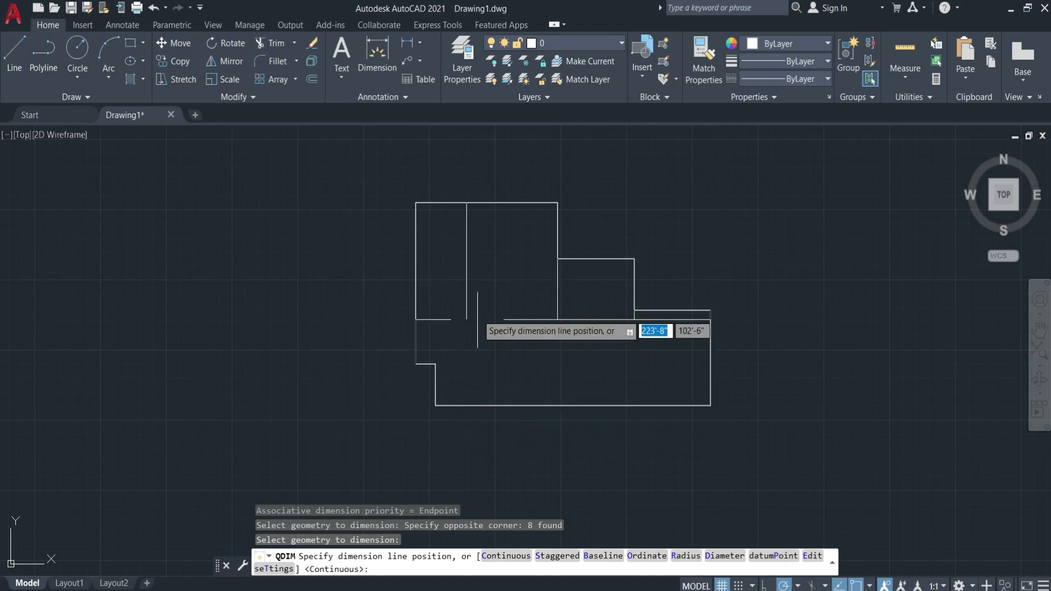
{"action": "left_click", "coordinate": [485, 178]}
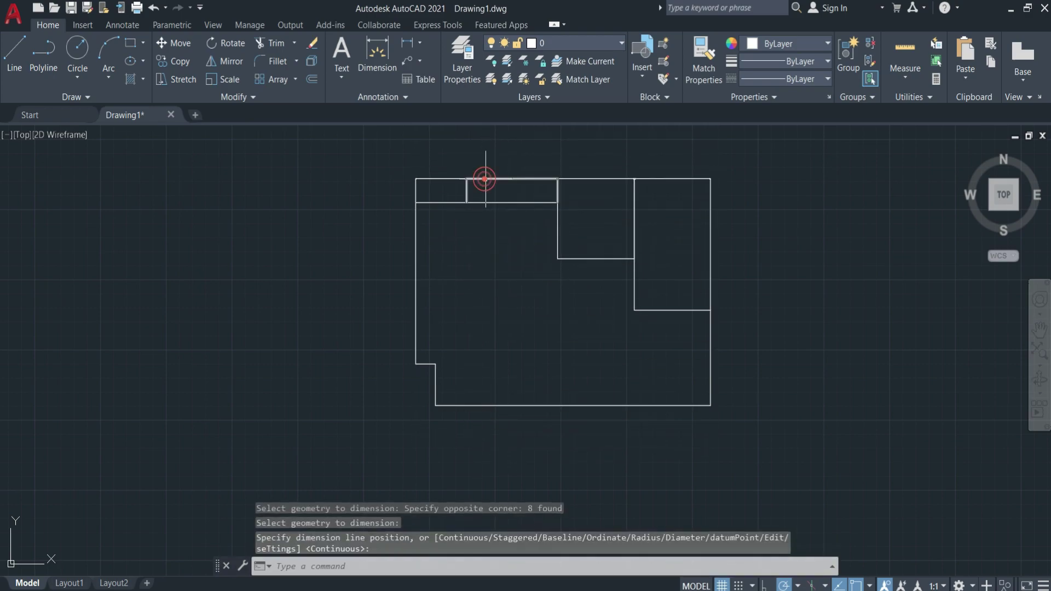
Cancel the leftover prompt and window-select the four top dimensions
{"action": "scroll", "coordinate": [489, 172], "scroll_direction": "up", "scroll_amount": 8}
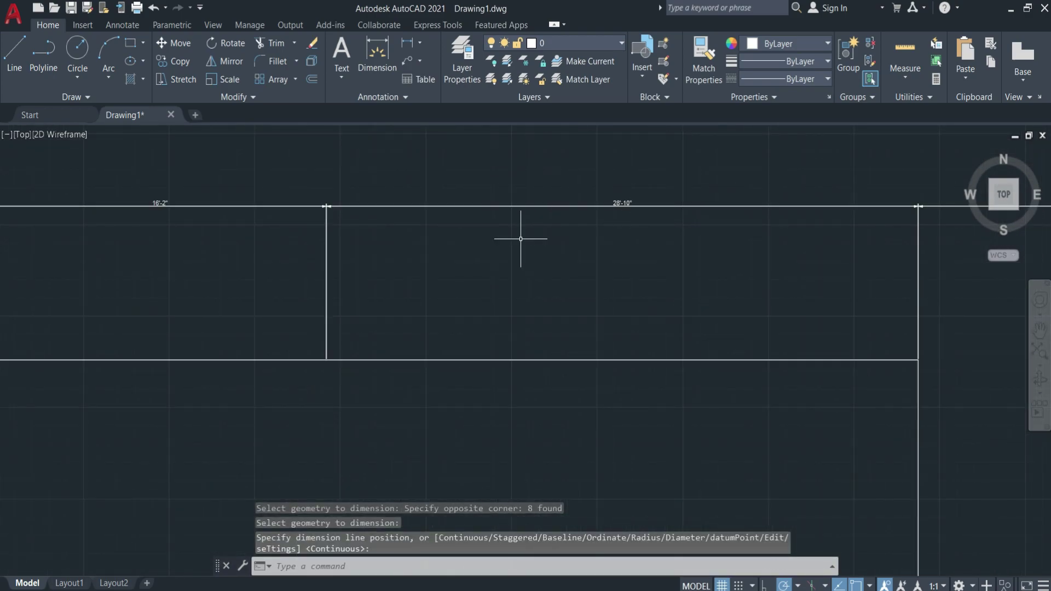
{"action": "scroll", "coordinate": [521, 239], "scroll_direction": "down", "scroll_amount": 4}
{"action": "scroll", "coordinate": [511, 244], "scroll_direction": "down", "scroll_amount": 2}
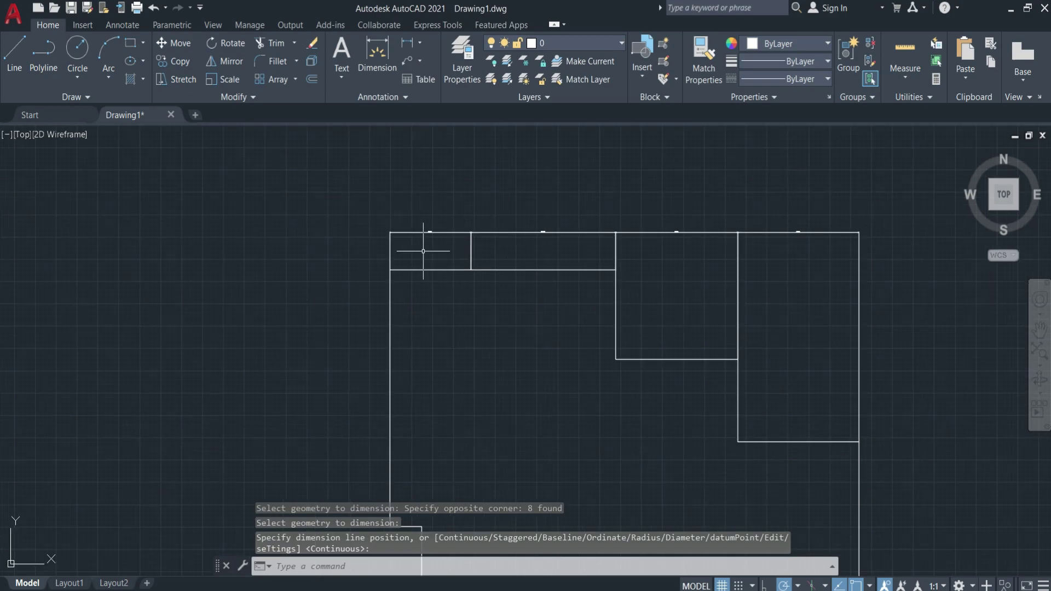
{"action": "key", "text": "Escape"}
{"action": "left_click", "coordinate": [895, 197]}
{"action": "left_click", "coordinate": [335, 250]}
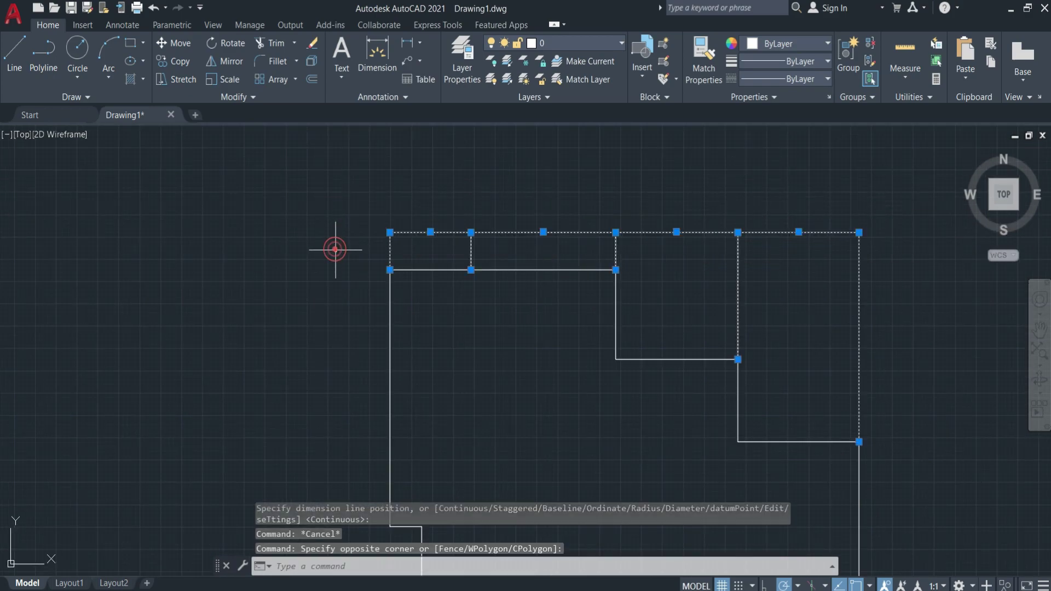
Give the four top dimensions a 10" arrow size and 10" text height in Properties
{"action": "right_click", "coordinate": [403, 237]}
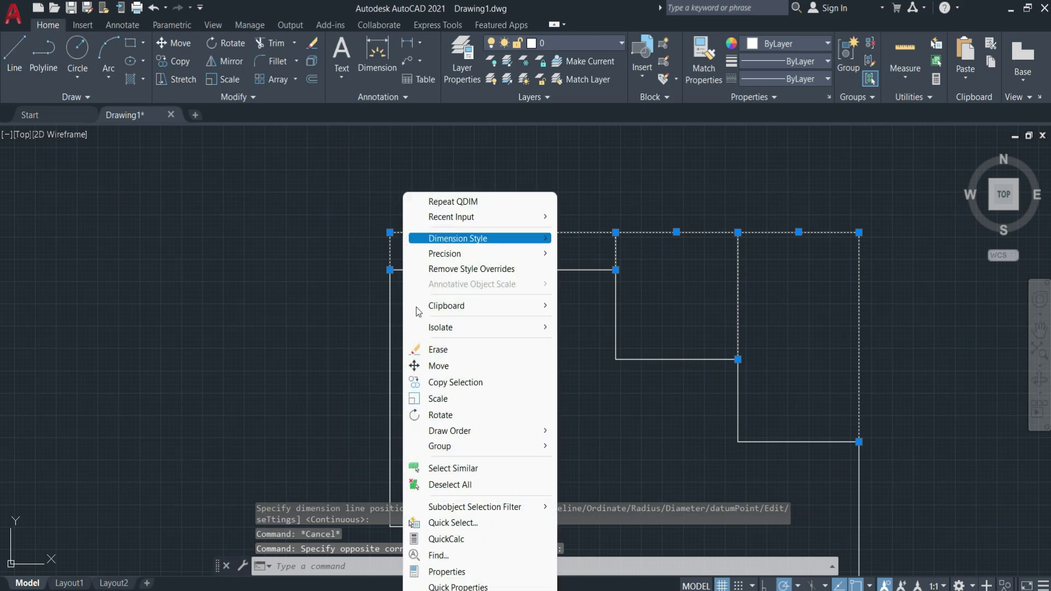
{"action": "left_click", "coordinate": [442, 569]}
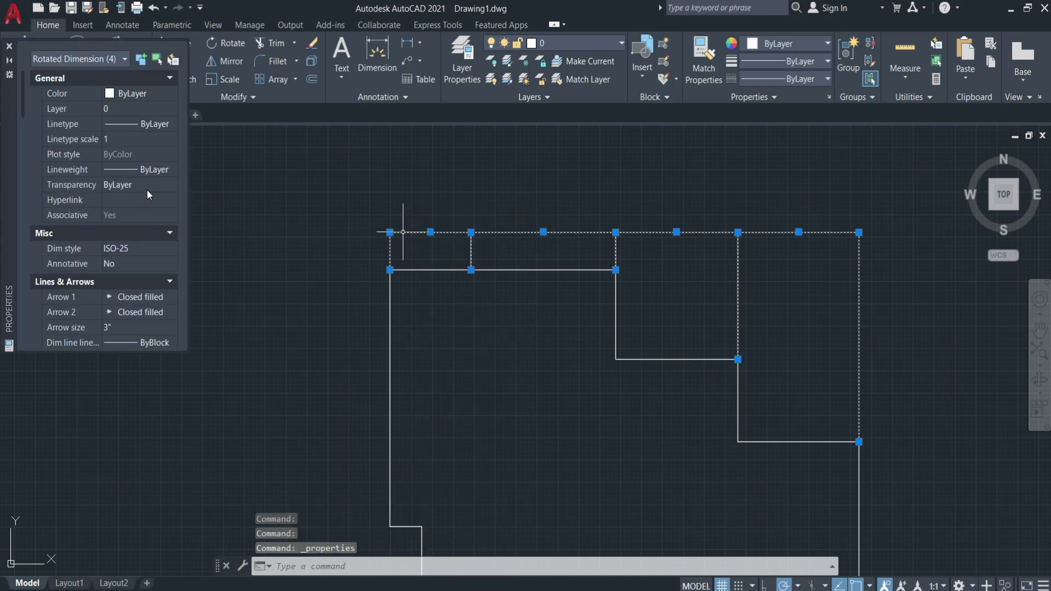
{"action": "scroll", "coordinate": [146, 197], "scroll_direction": "down", "scroll_amount": 4}
{"action": "scroll", "coordinate": [149, 213], "scroll_direction": "up", "scroll_amount": 1}
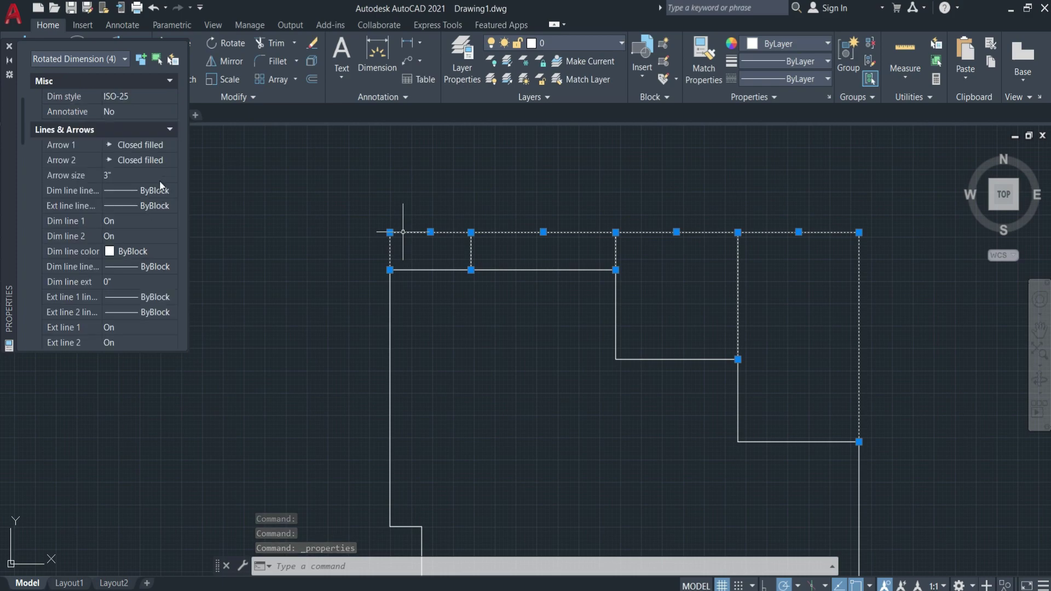
{"action": "left_click", "coordinate": [142, 176]}
{"action": "type", "text": "10"}
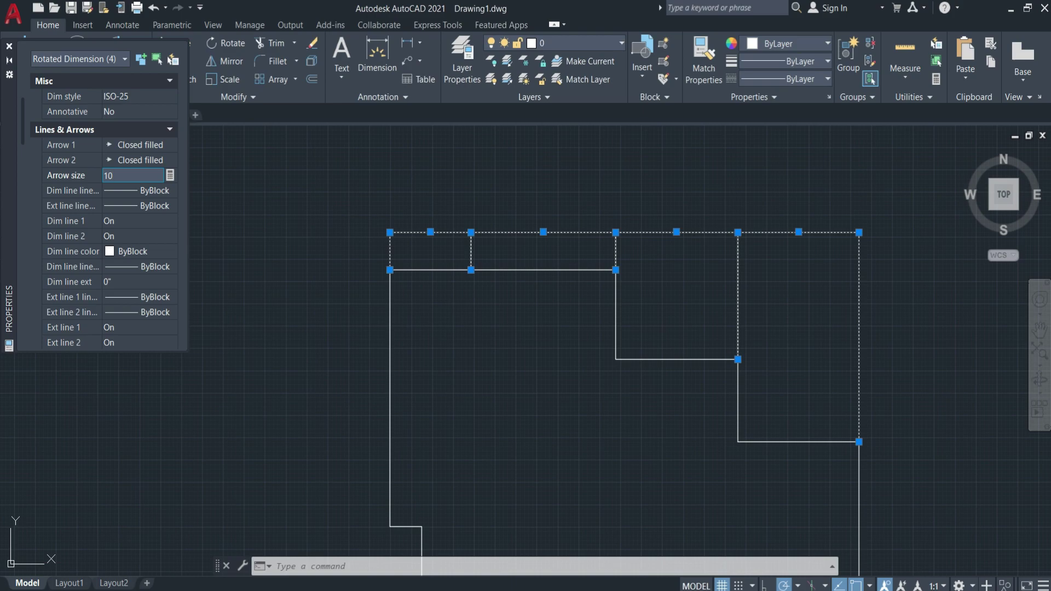
{"action": "left_click", "coordinate": [163, 222]}
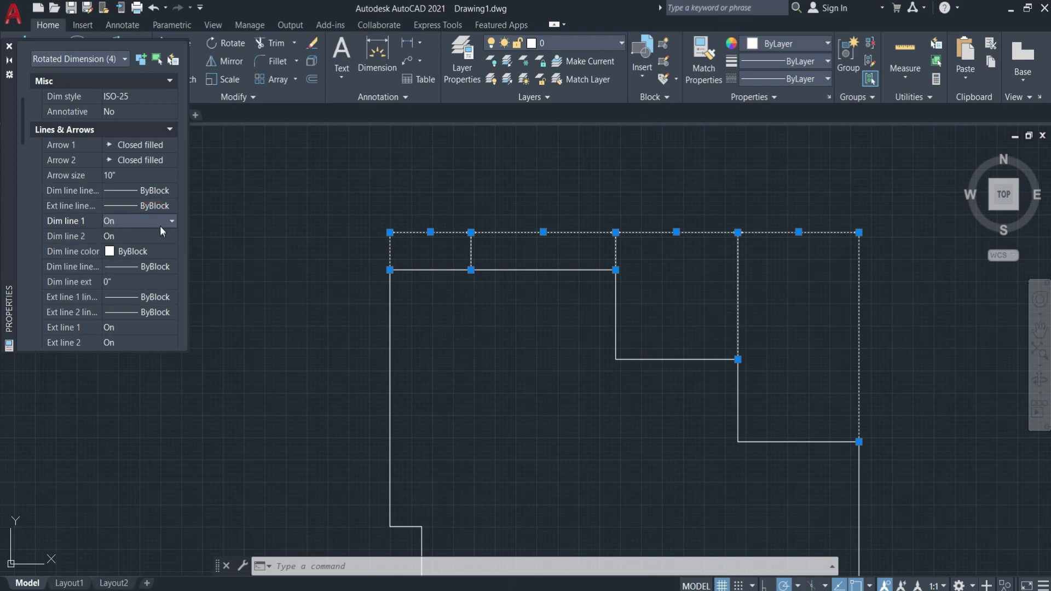
{"action": "scroll", "coordinate": [146, 260], "scroll_direction": "down", "scroll_amount": 4}
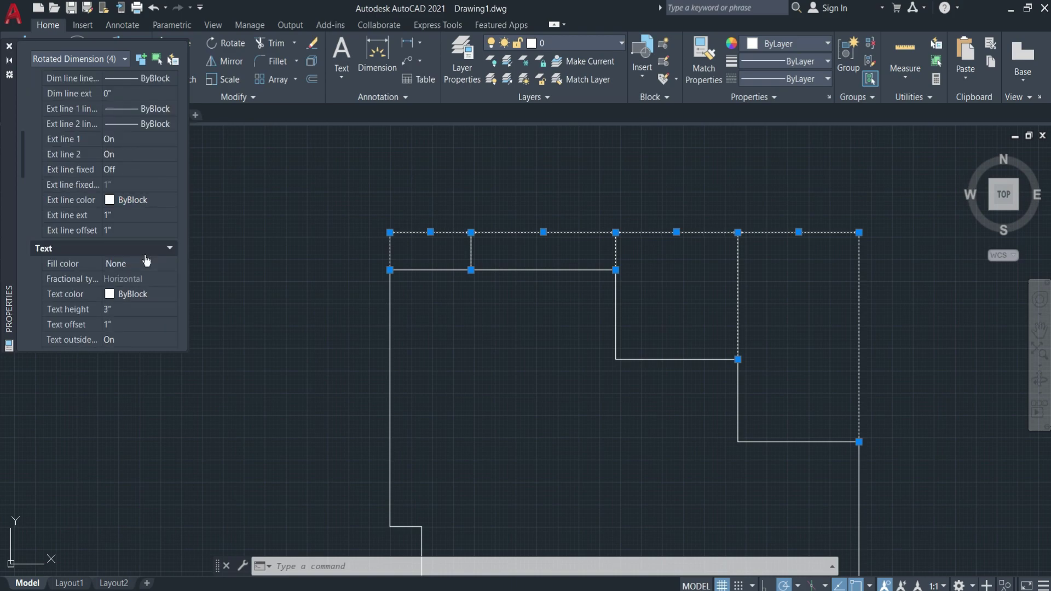
{"action": "left_click", "coordinate": [123, 308]}
{"action": "type", "text": "10"}
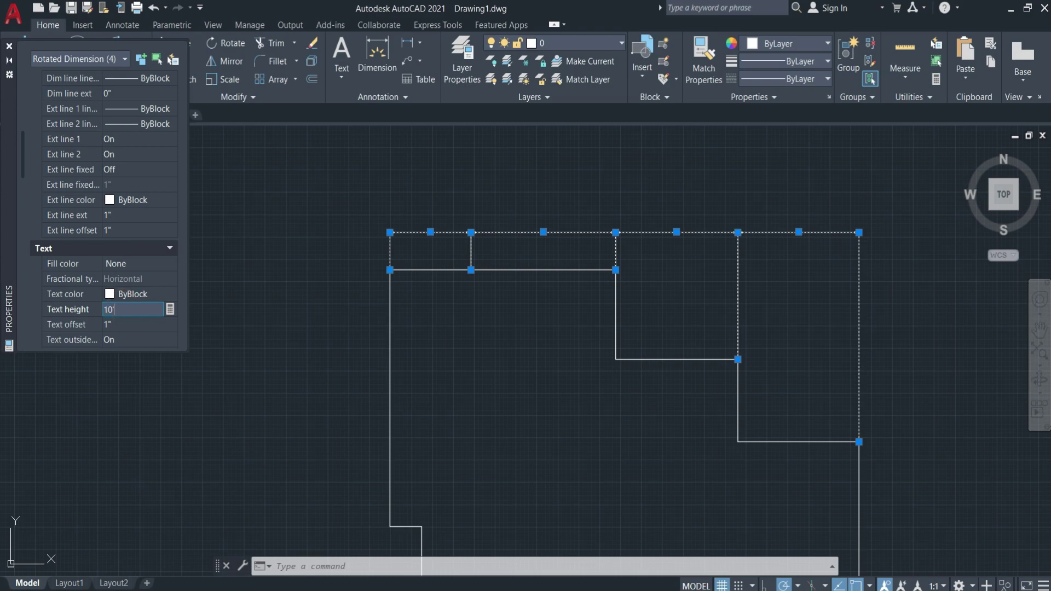
{"action": "left_click", "coordinate": [120, 326]}
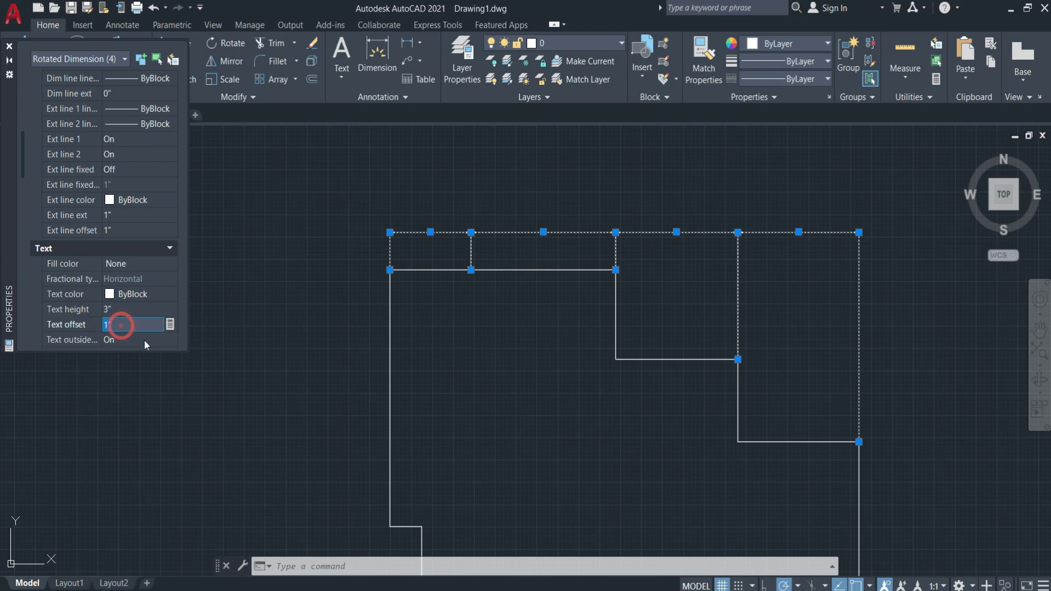
{"action": "left_click", "coordinate": [123, 309]}
{"action": "type", "text": "10"}
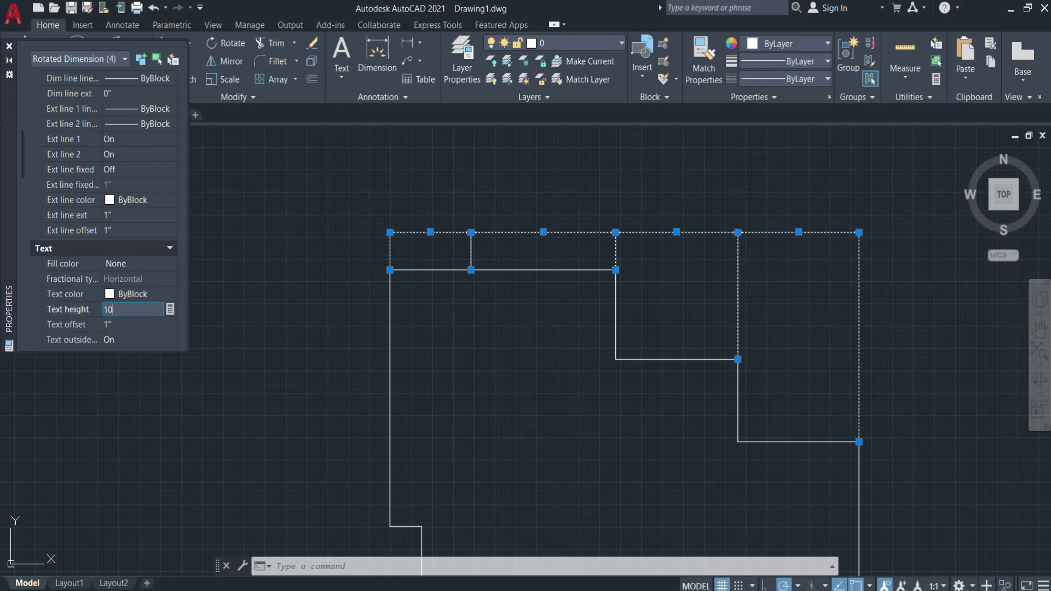
{"action": "left_click", "coordinate": [118, 338]}
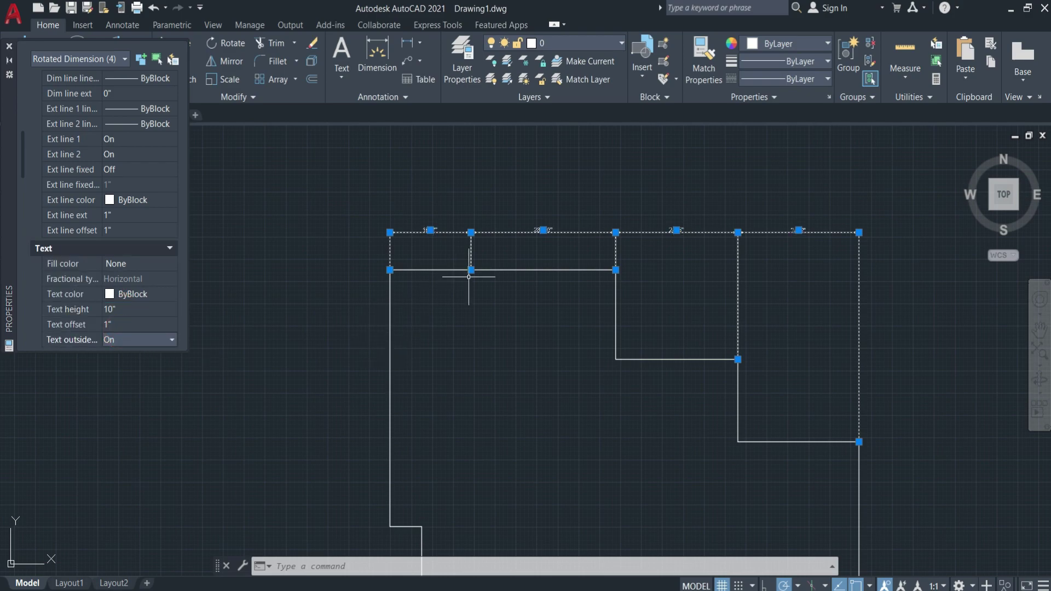
{"action": "key", "text": "Escape"}
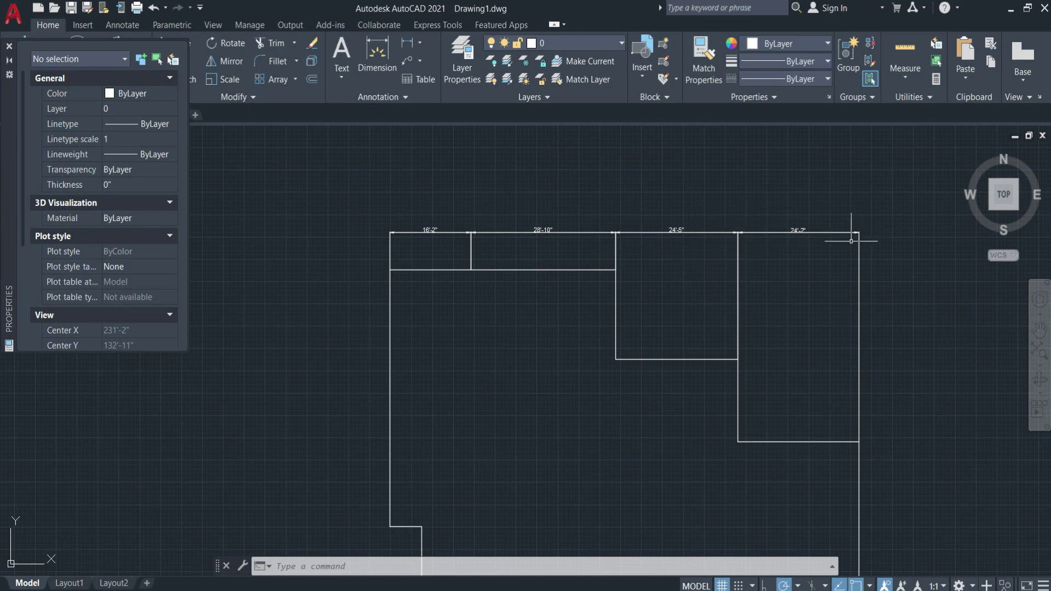
{"action": "scroll", "coordinate": [838, 229], "scroll_direction": "up", "scroll_amount": 4}
Quick-dimension the plan's right side with a vertical chain including 16'-4"
{"action": "scroll", "coordinate": [845, 238], "scroll_direction": "down", "scroll_amount": 4}
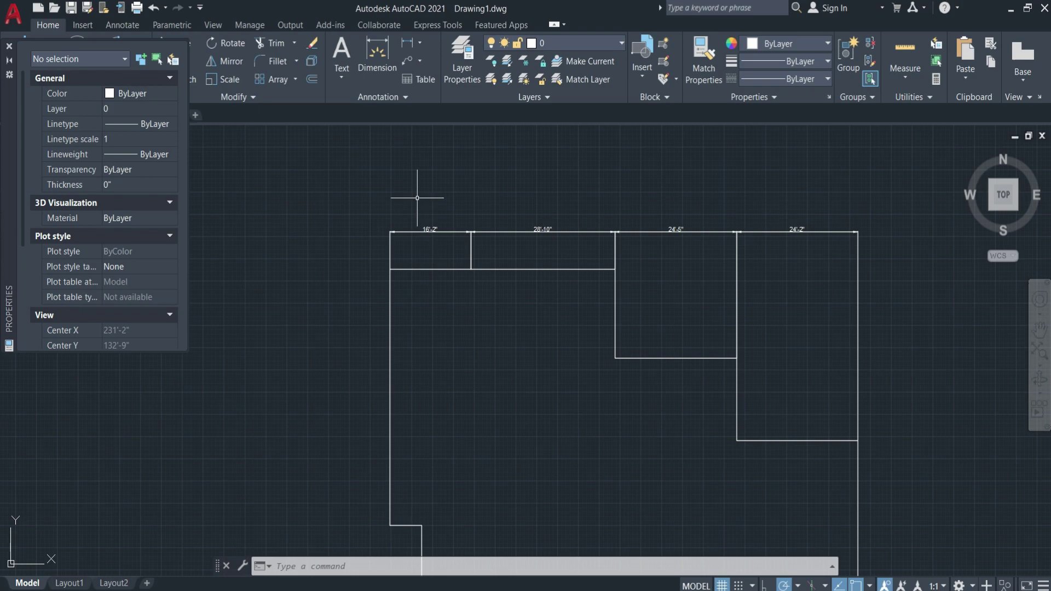
{"action": "scroll", "coordinate": [417, 198], "scroll_direction": "down", "scroll_amount": 2}
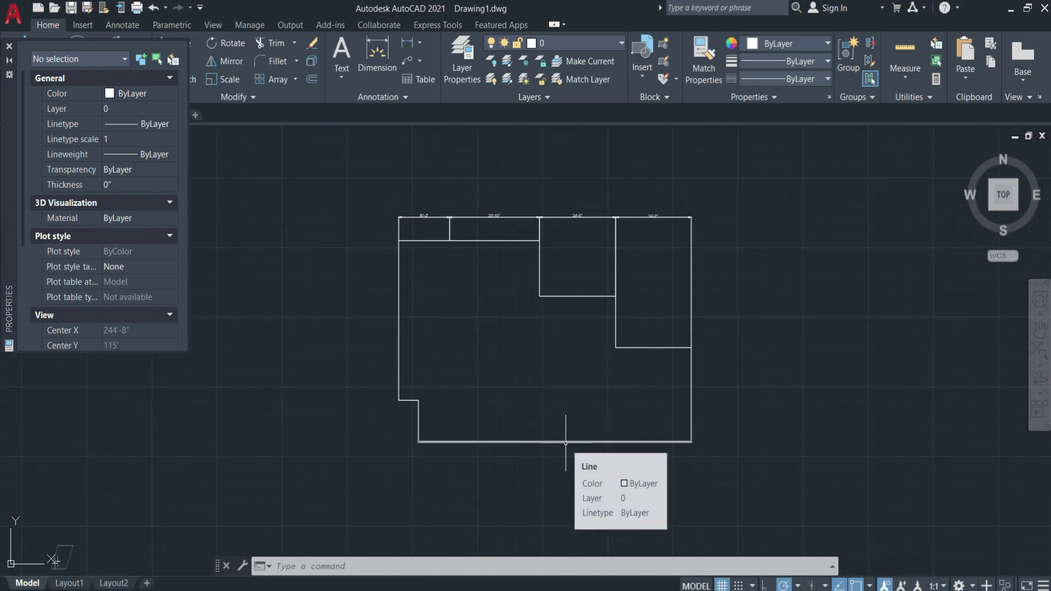
{"action": "type", "text": "qdim"}
{"action": "key", "text": "Return"}
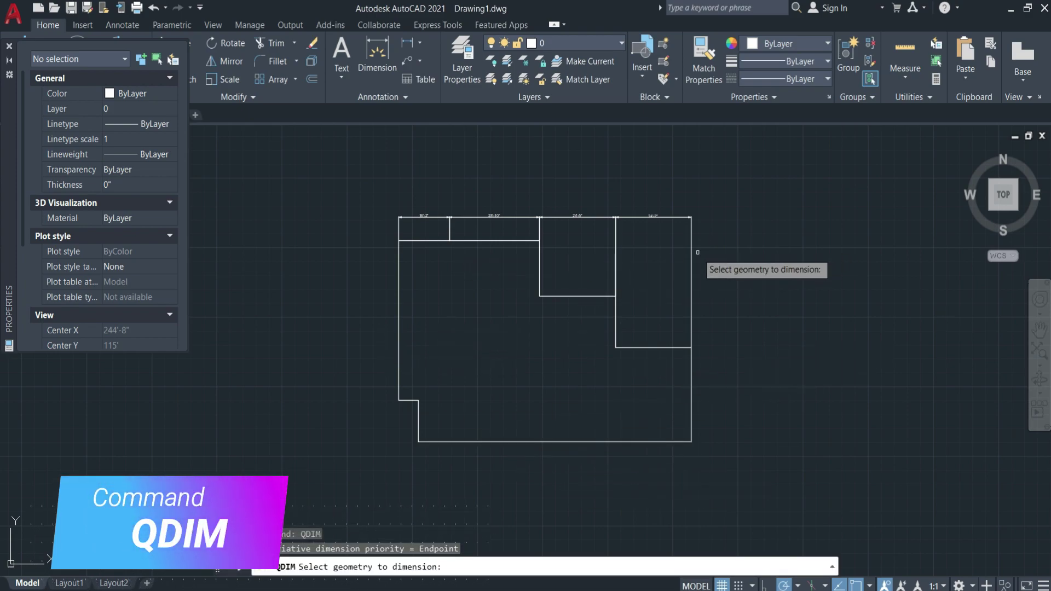
{"action": "left_click", "coordinate": [754, 226]}
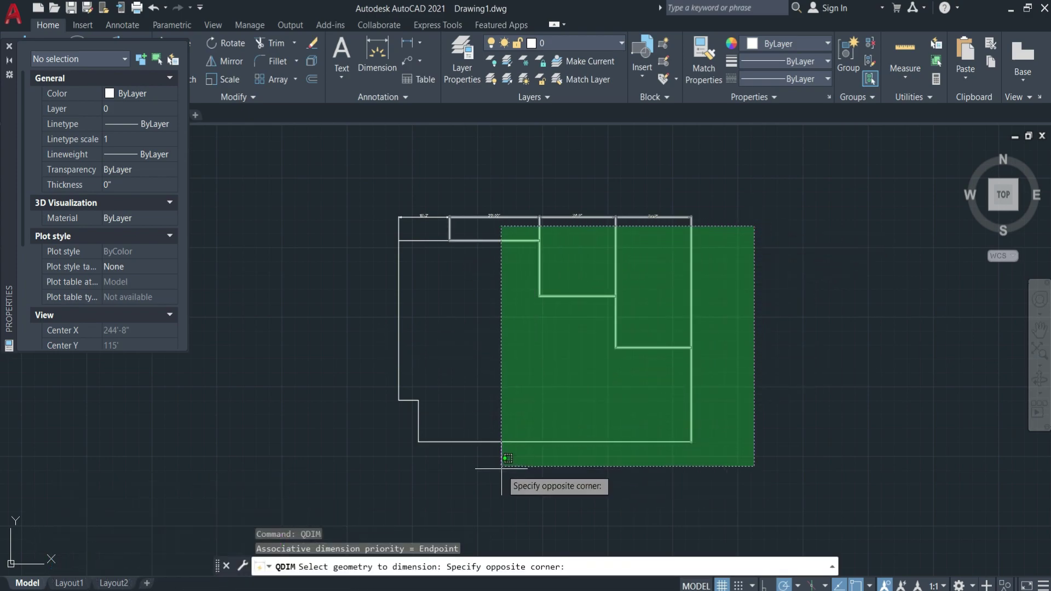
{"action": "left_click", "coordinate": [417, 516]}
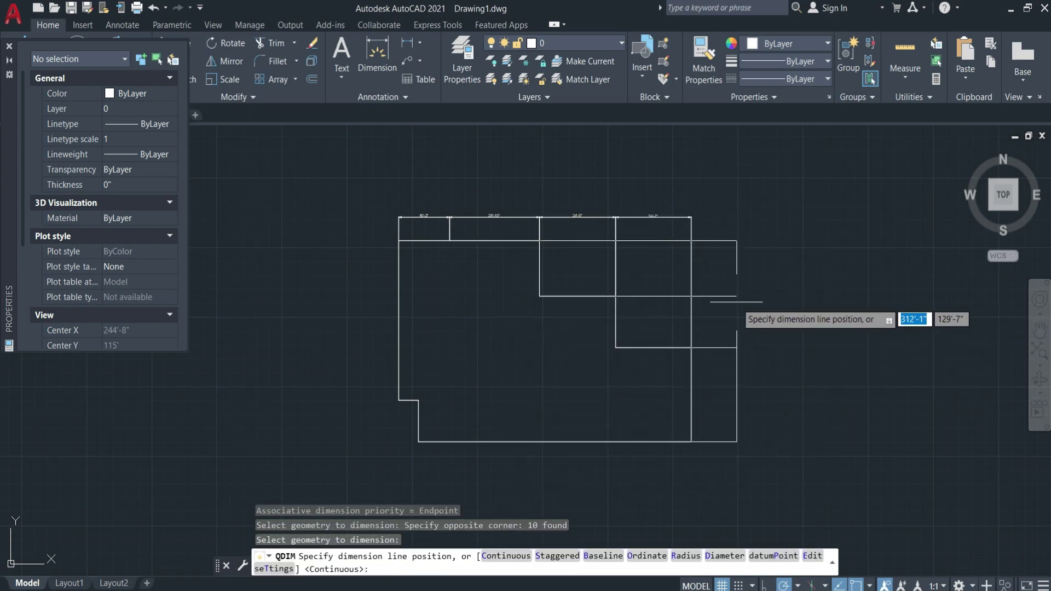
{"action": "left_click", "coordinate": [736, 306]}
{"action": "scroll", "coordinate": [729, 343], "scroll_direction": "up", "scroll_amount": 4}
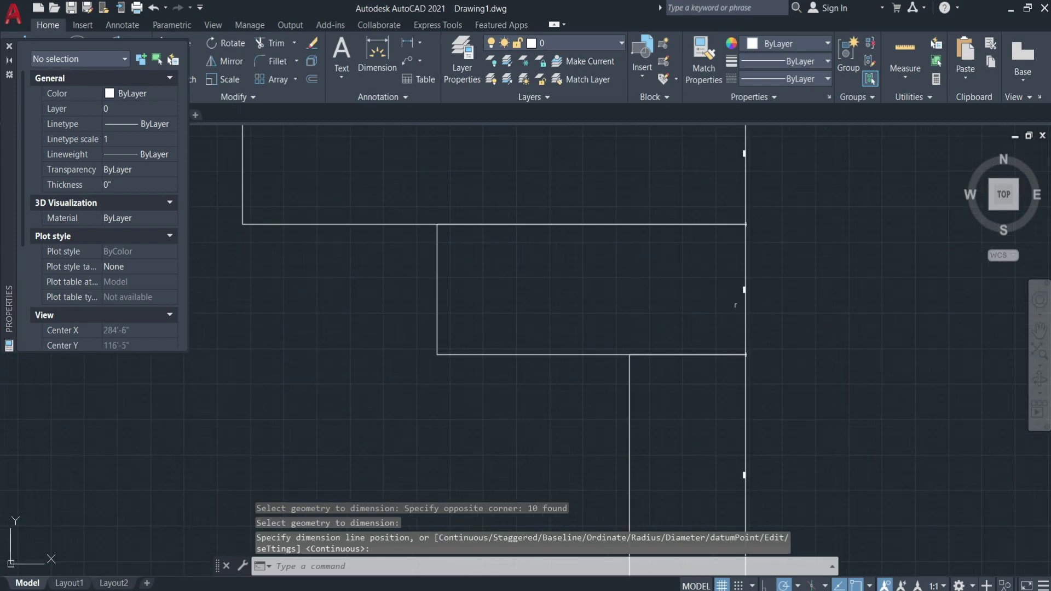
{"action": "scroll", "coordinate": [746, 305], "scroll_direction": "down", "scroll_amount": 4}
{"action": "scroll", "coordinate": [756, 214], "scroll_direction": "up", "scroll_amount": 5}
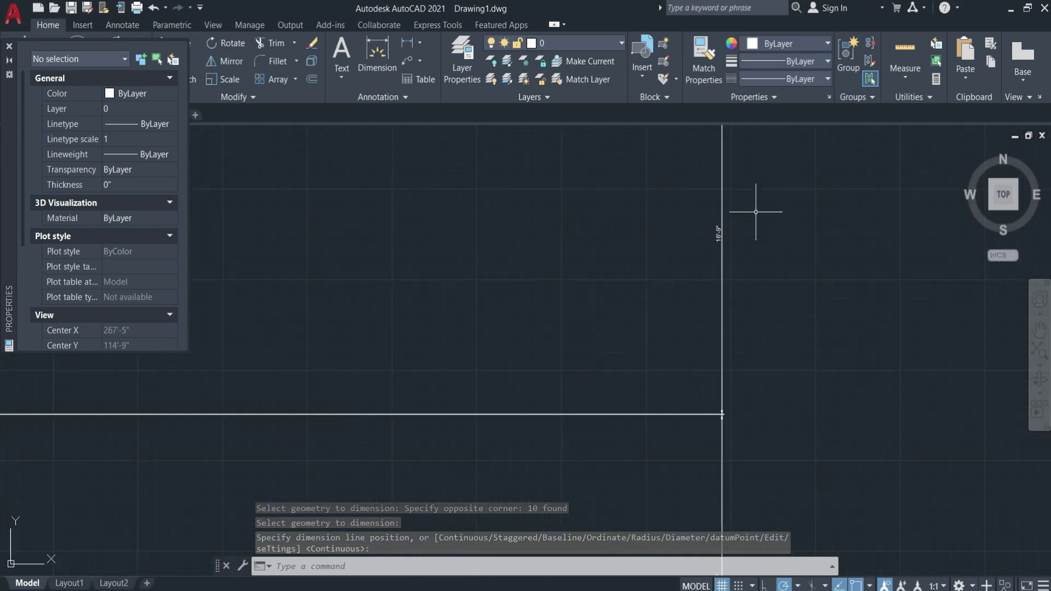
{"action": "scroll", "coordinate": [733, 259], "scroll_direction": "up", "scroll_amount": 2}
{"action": "scroll", "coordinate": [732, 259], "scroll_direction": "up", "scroll_amount": 2}
{"action": "scroll", "coordinate": [692, 212], "scroll_direction": "down", "scroll_amount": 3}
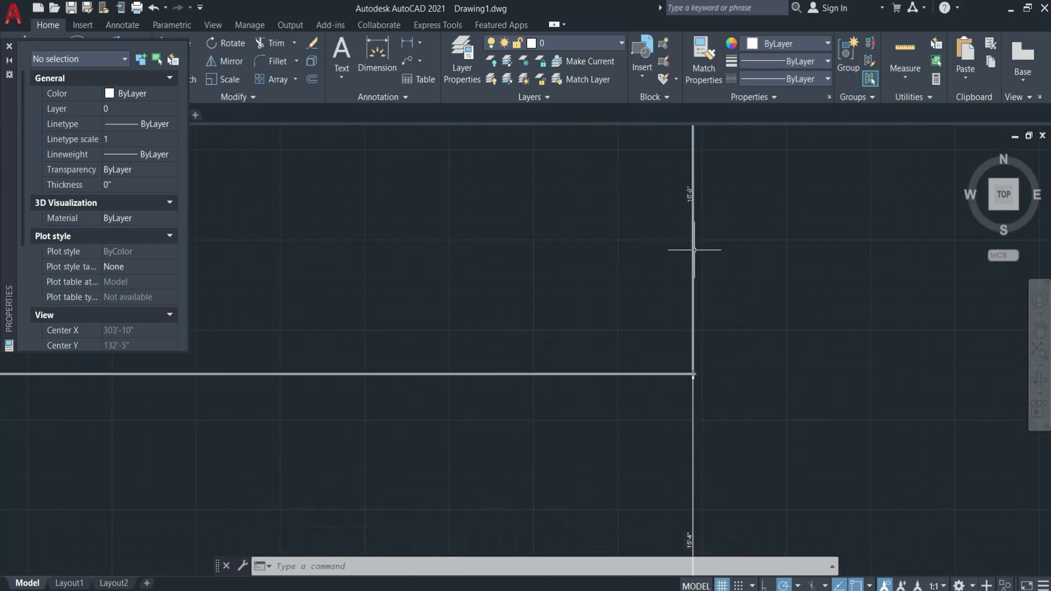
{"action": "scroll", "coordinate": [695, 246], "scroll_direction": "down", "scroll_amount": 3}
{"action": "scroll", "coordinate": [774, 319], "scroll_direction": "down", "scroll_amount": 3}
{"action": "scroll", "coordinate": [734, 293], "scroll_direction": "down", "scroll_amount": 2}
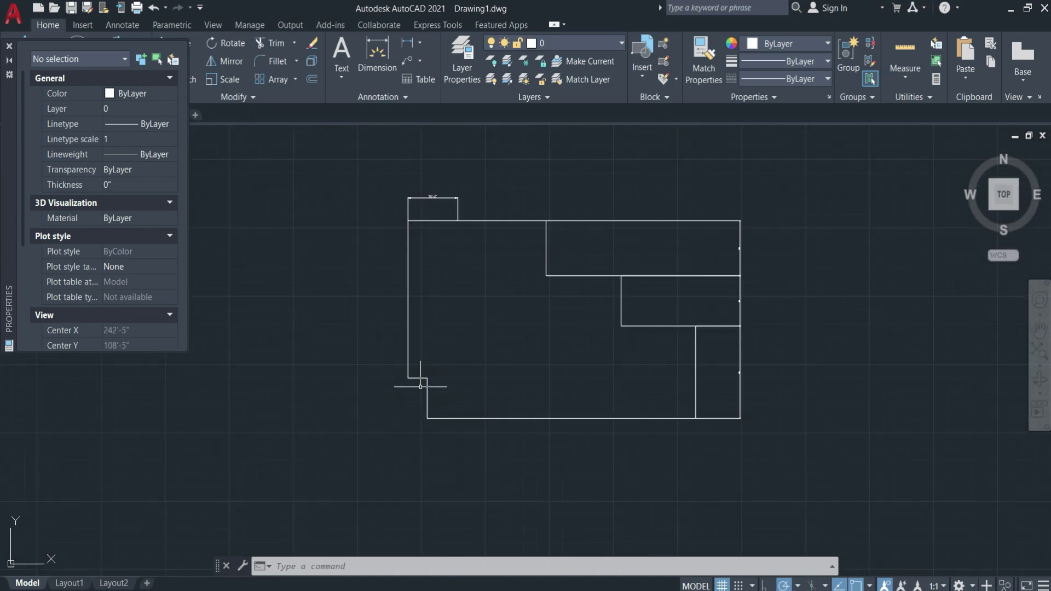
Quick-dimension the left edges with a vertical chain placed beside the left side
{"action": "type", "text": "qdim"}
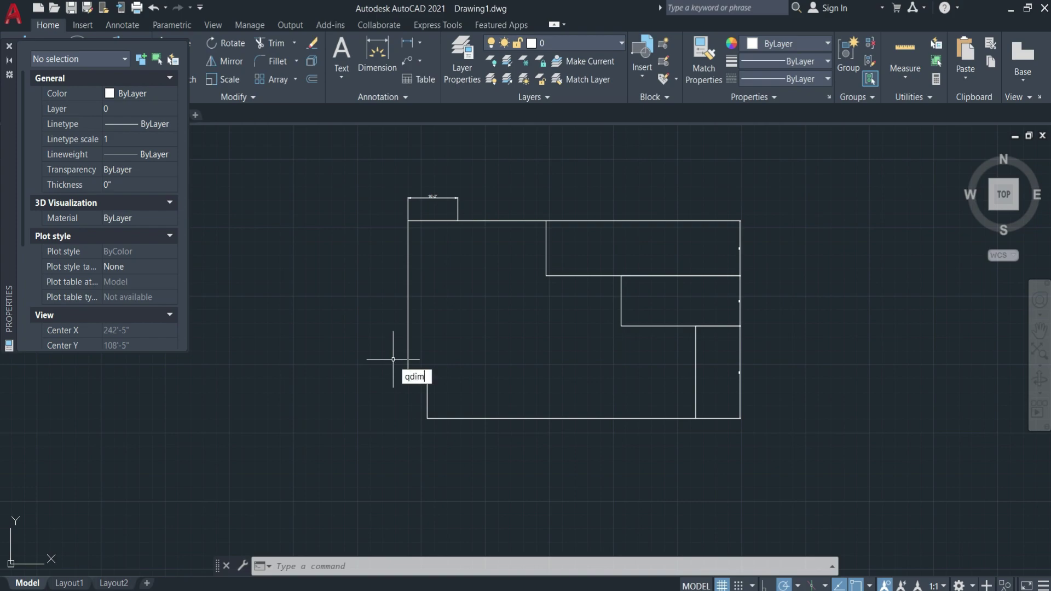
{"action": "key", "text": "Return"}
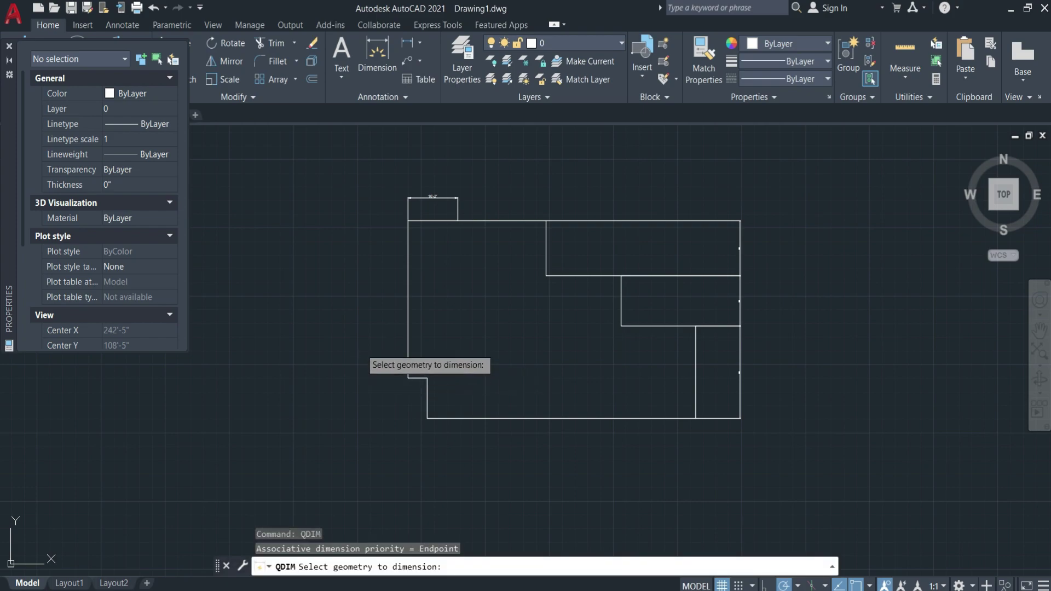
{"action": "left_click", "coordinate": [383, 336]}
{"action": "left_click", "coordinate": [424, 425]}
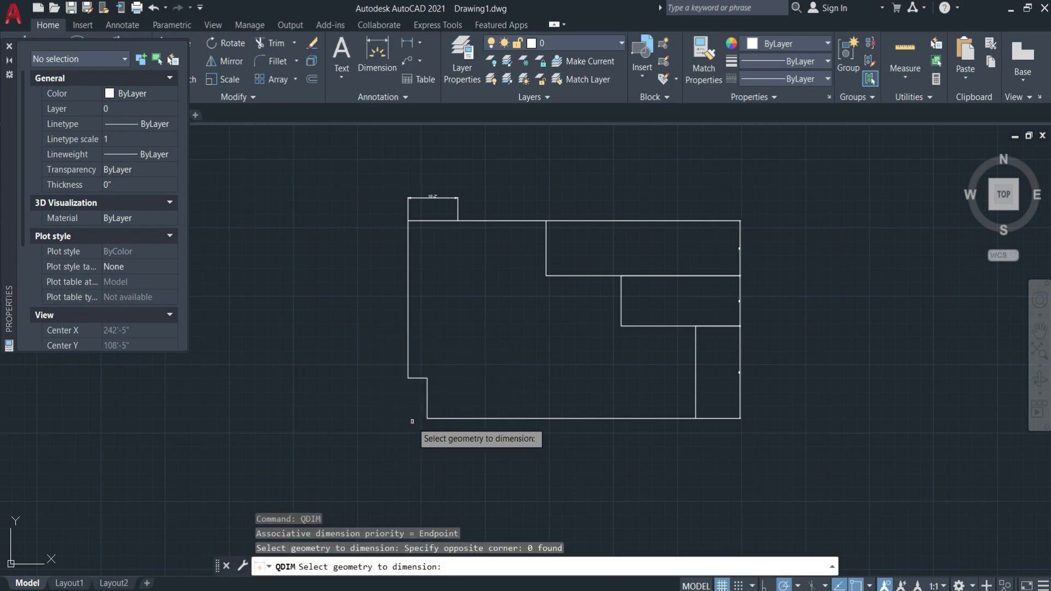
{"action": "left_click", "coordinate": [389, 424]}
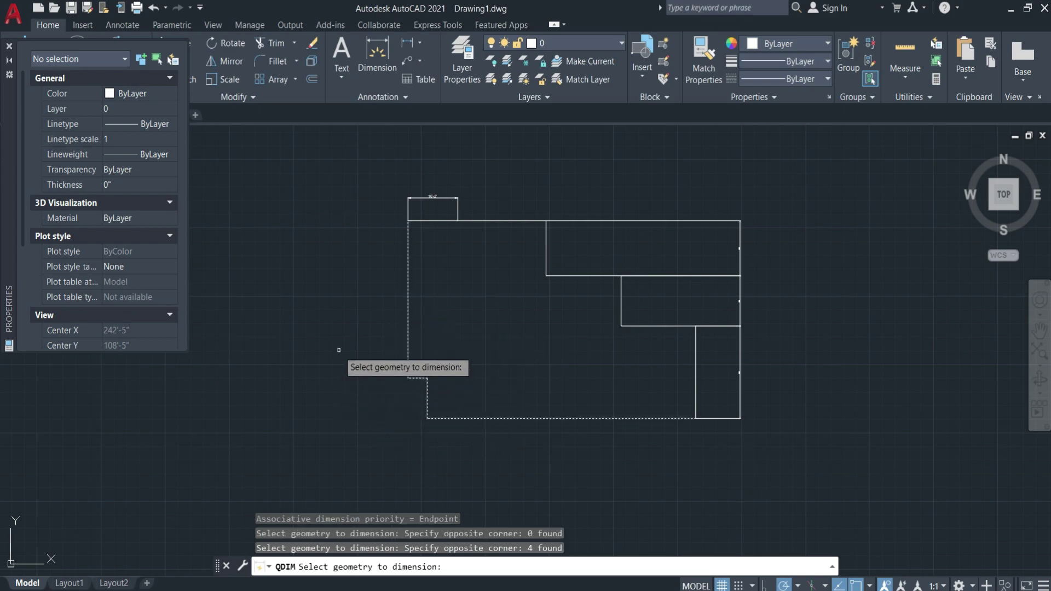
{"action": "key", "text": "Return"}
{"action": "left_click", "coordinate": [377, 381]}
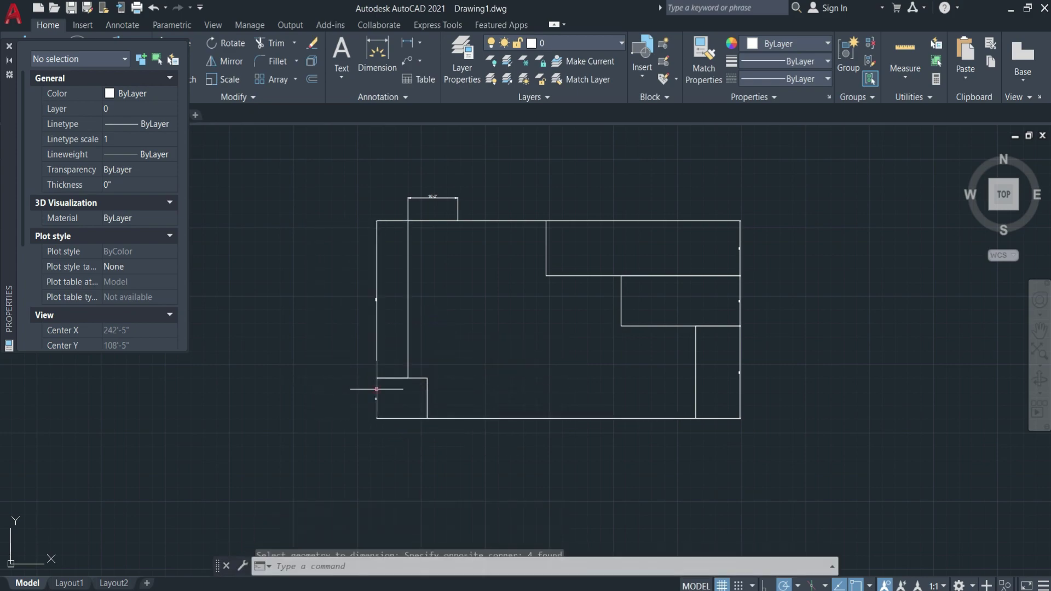
{"action": "key", "text": "Escape"}
{"action": "left_click", "coordinate": [382, 290]}
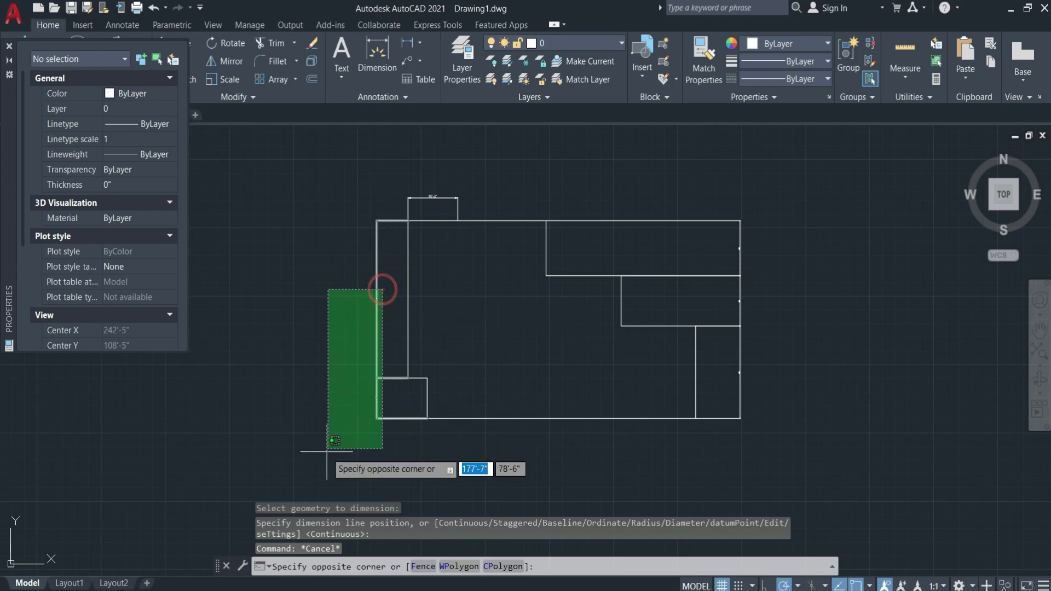
Set the two left-side dimensions (40'-11", 12'-6") to a 10" text height
{"action": "left_click", "coordinate": [327, 452]}
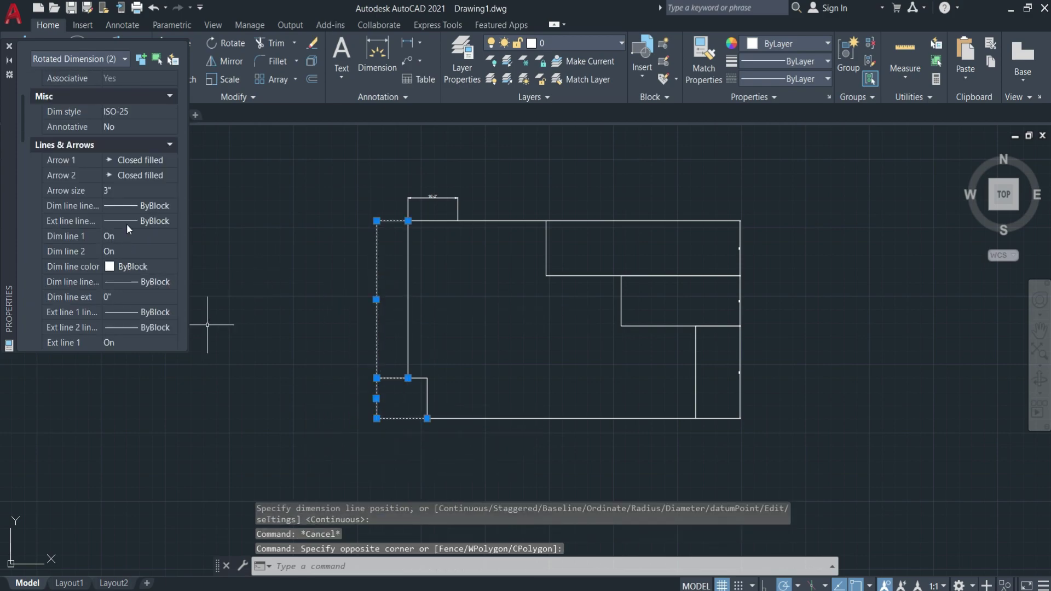
{"action": "left_click", "coordinate": [127, 191]}
{"action": "scroll", "coordinate": [116, 228], "scroll_direction": "down", "scroll_amount": 5}
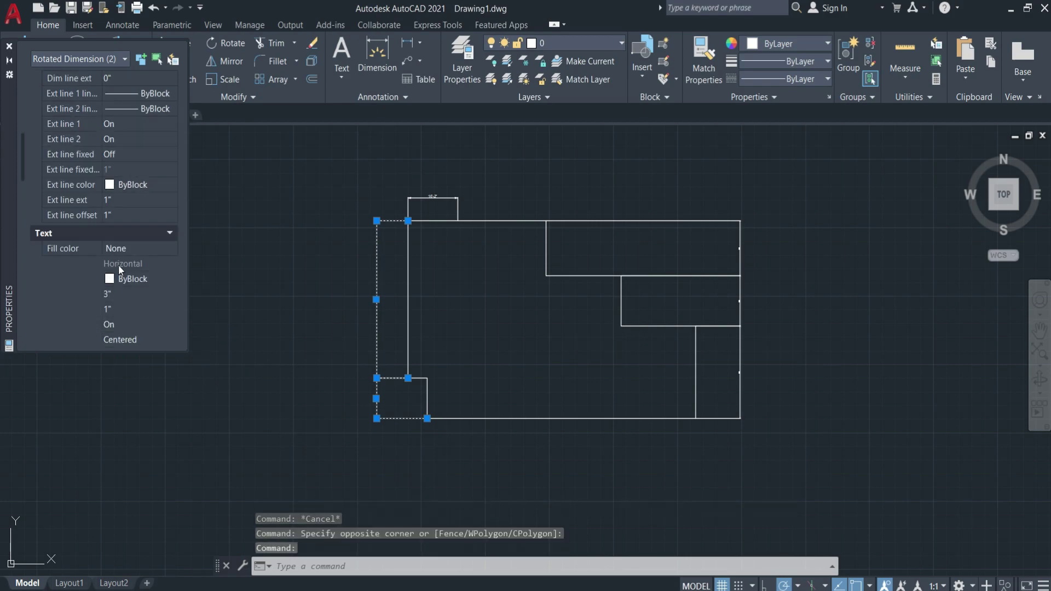
{"action": "left_click", "coordinate": [131, 293]}
{"action": "type", "text": "10"}
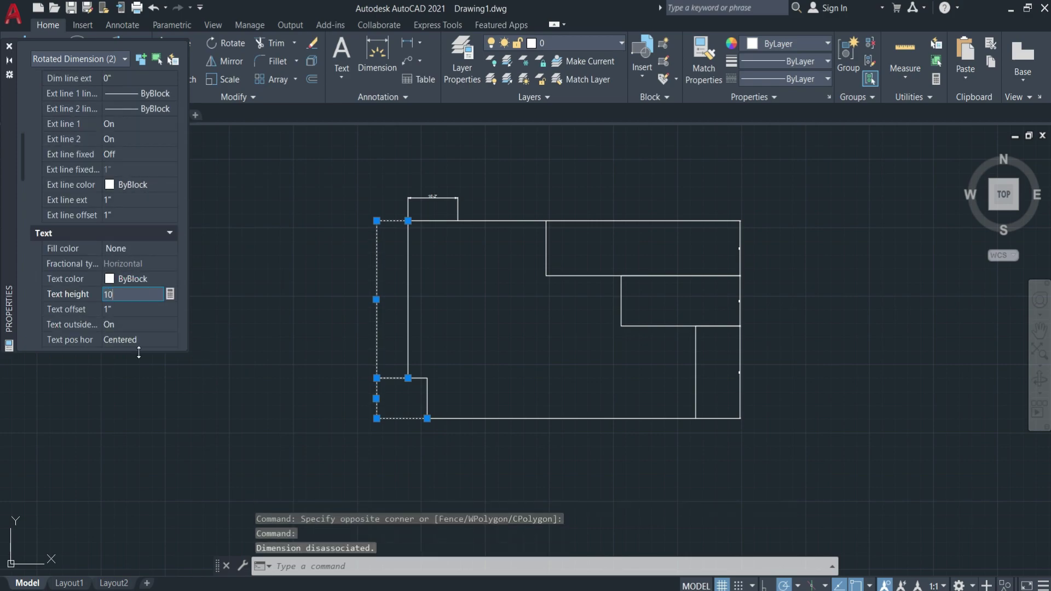
{"action": "left_click", "coordinate": [250, 421]}
{"action": "key", "text": "Escape"}
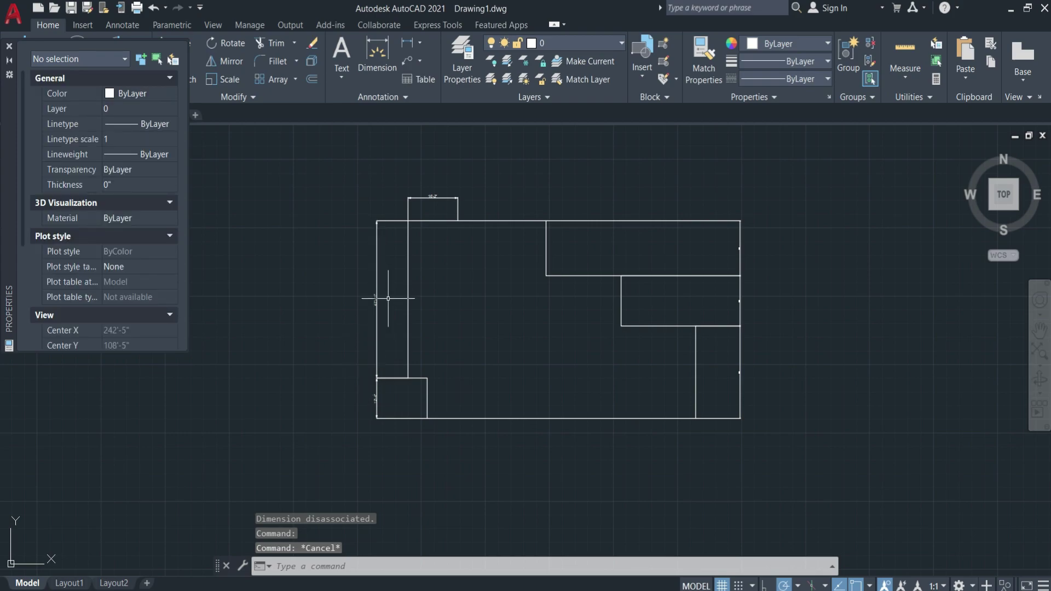
{"action": "scroll", "coordinate": [387, 301], "scroll_direction": "up", "scroll_amount": 4}
{"action": "scroll", "coordinate": [381, 320], "scroll_direction": "down", "scroll_amount": 2}
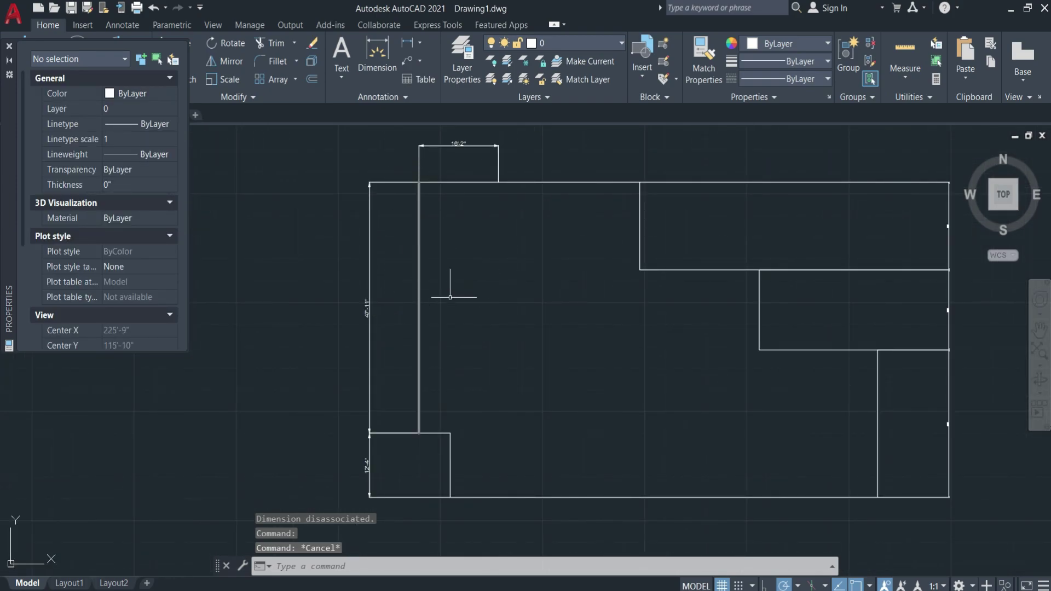
{"action": "scroll", "coordinate": [304, 300], "scroll_direction": "down", "scroll_amount": 3}
{"action": "scroll", "coordinate": [312, 302], "scroll_direction": "down", "scroll_amount": 1}
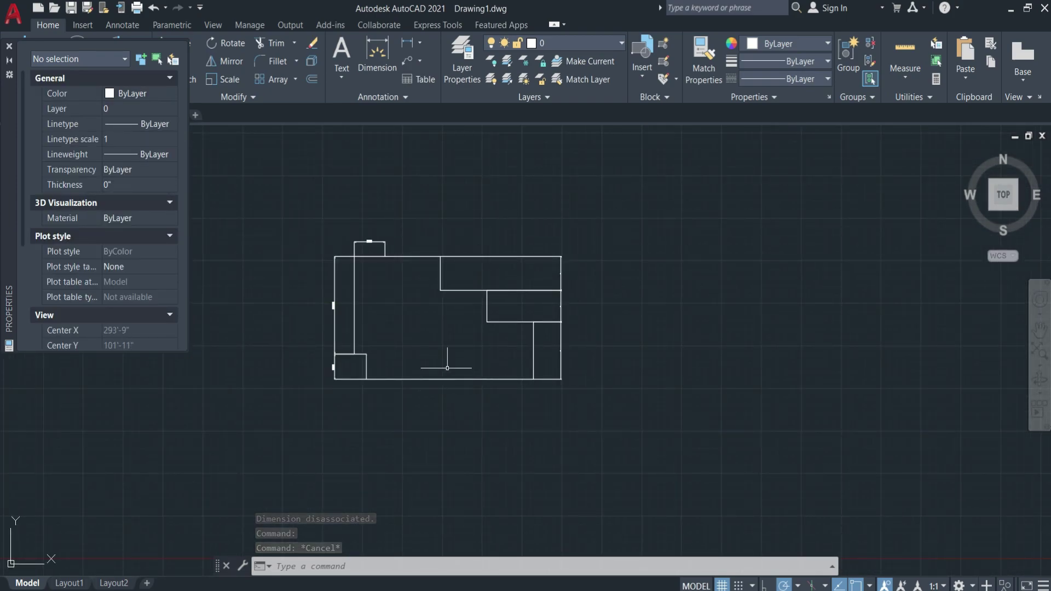
{"action": "scroll", "coordinate": [423, 278], "scroll_direction": "up", "scroll_amount": 4}
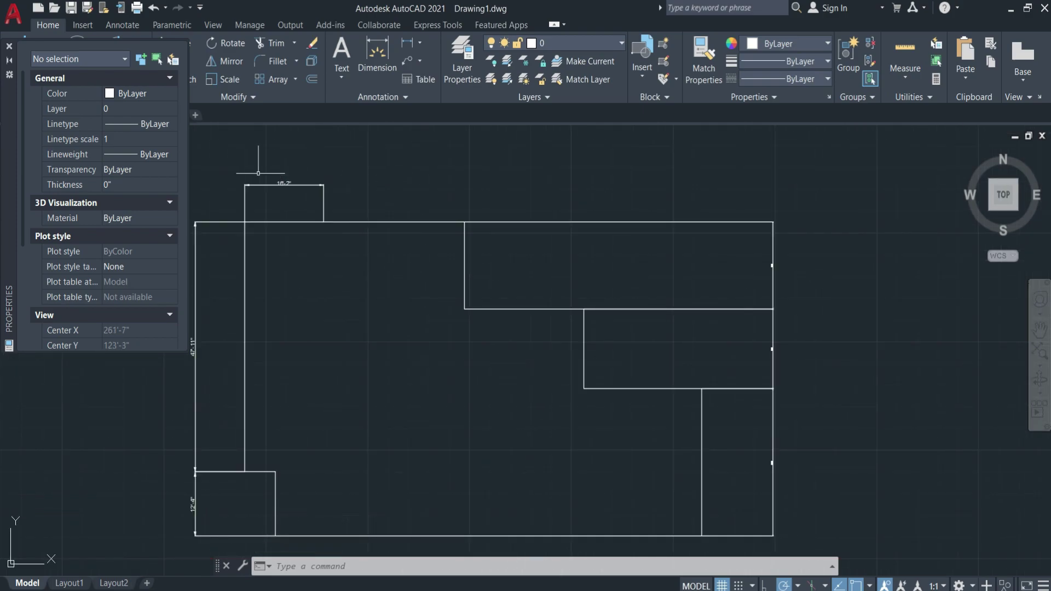
{"action": "scroll", "coordinate": [715, 268], "scroll_direction": "down", "scroll_amount": 2}
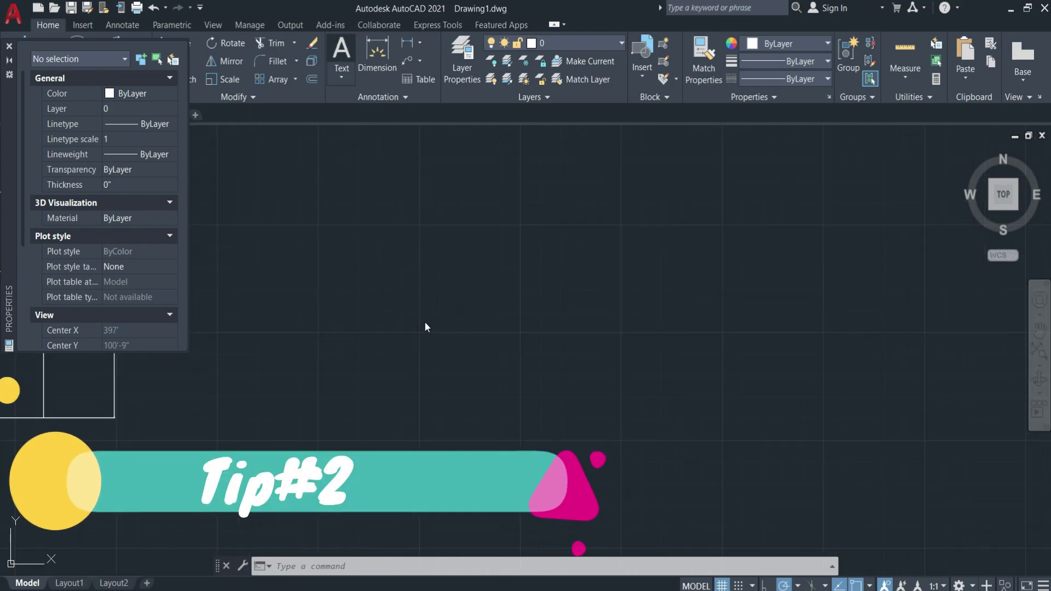
Create a multiline text label reading 12 beside the footprint
{"action": "left_click", "coordinate": [422, 329]}
{"action": "left_click", "coordinate": [528, 398]}
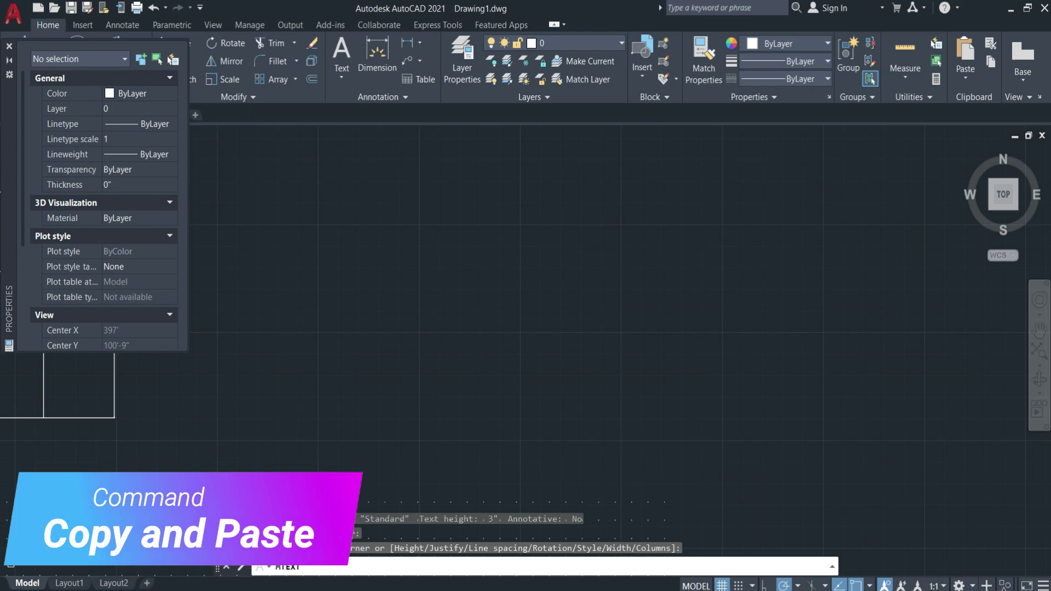
{"action": "left_click", "coordinate": [474, 294]}
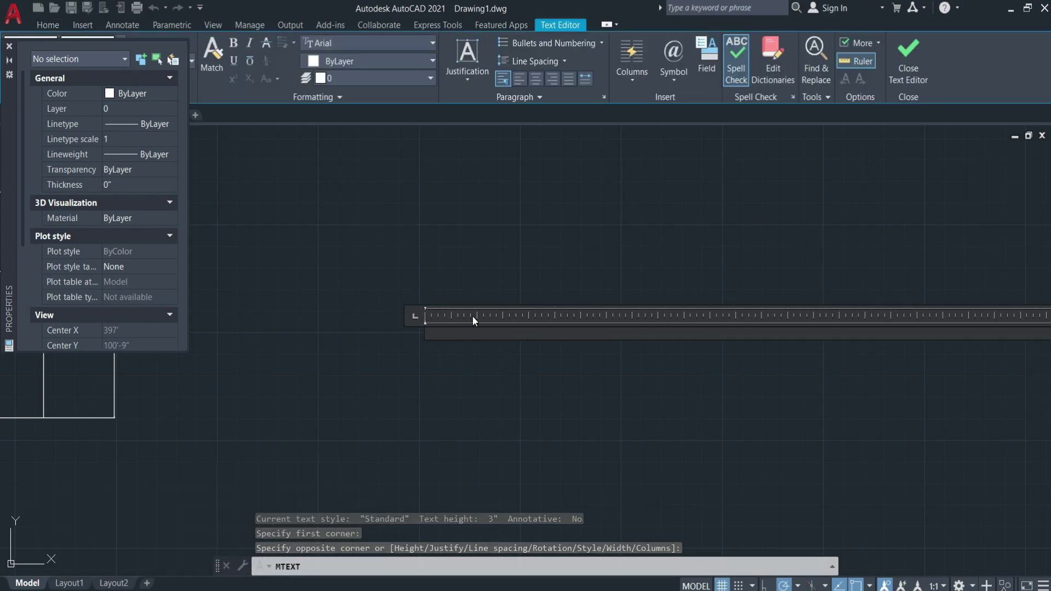
{"action": "type", "text": "12"}
{"action": "key", "text": "Return"}
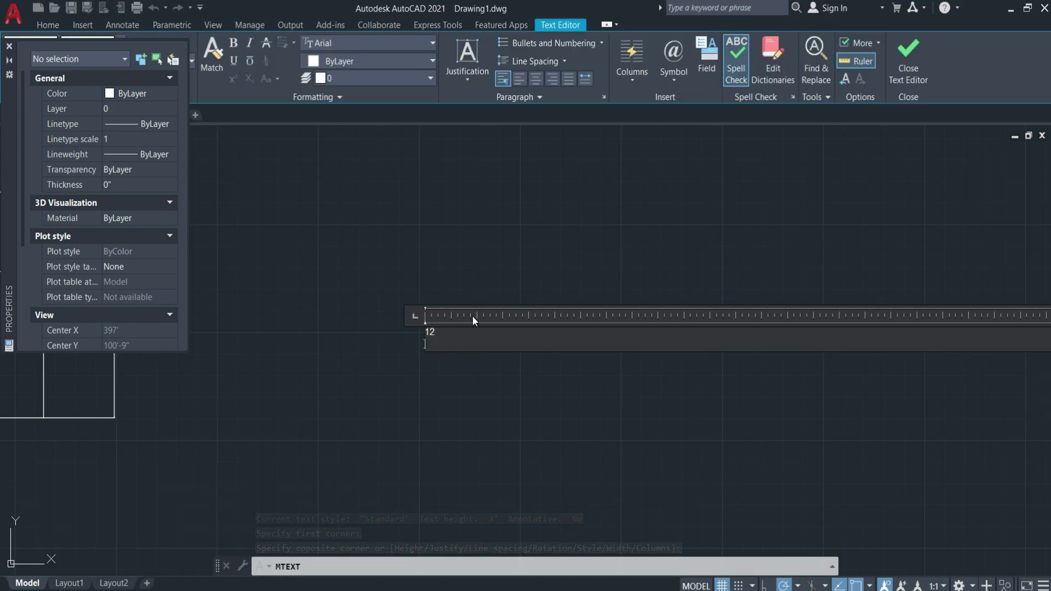
{"action": "left_click", "coordinate": [429, 382]}
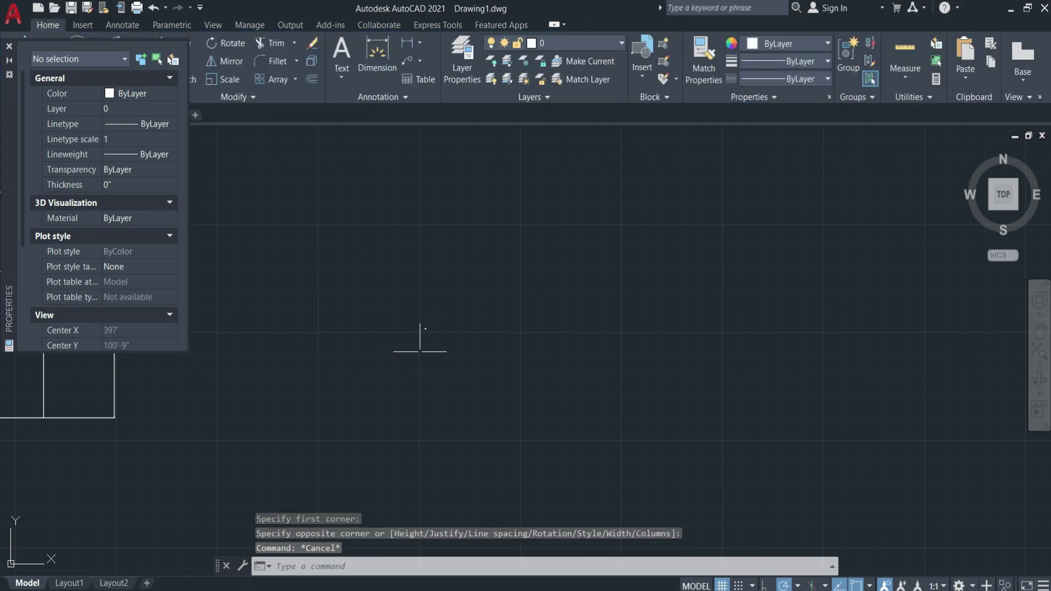
Set the 12 label's text height to 2' and deselect it
{"action": "left_click", "coordinate": [442, 308]}
{"action": "left_click", "coordinate": [423, 333]}
{"action": "scroll", "coordinate": [118, 283], "scroll_direction": "down", "scroll_amount": 3}
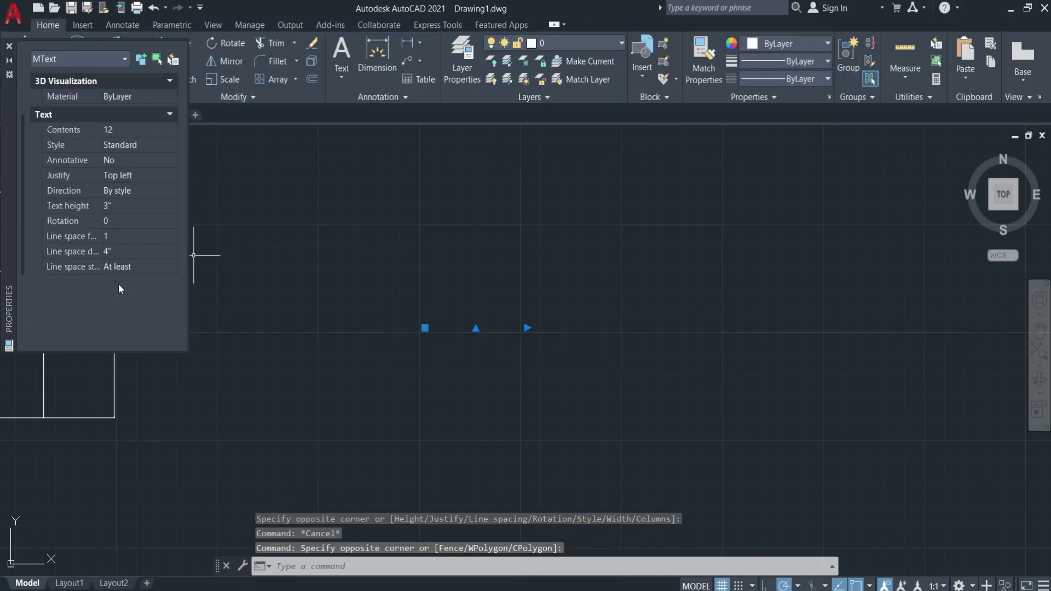
{"action": "scroll", "coordinate": [118, 284], "scroll_direction": "down", "scroll_amount": 3}
{"action": "scroll", "coordinate": [126, 273], "scroll_direction": "up", "scroll_amount": 2}
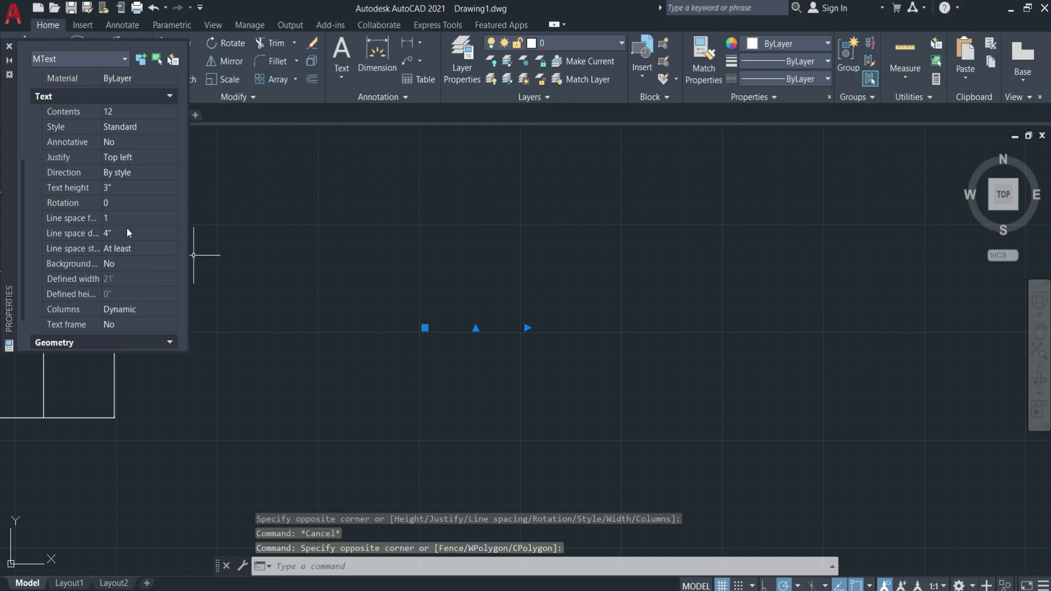
{"action": "left_click", "coordinate": [135, 187]}
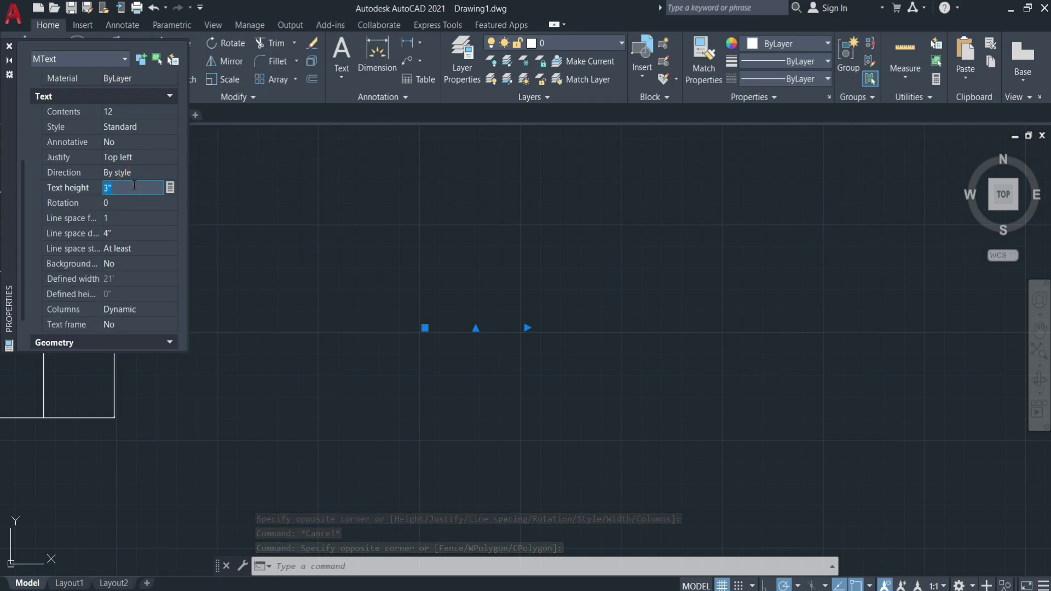
{"action": "type", "text": "2"}
{"action": "key", "text": "Tab"}
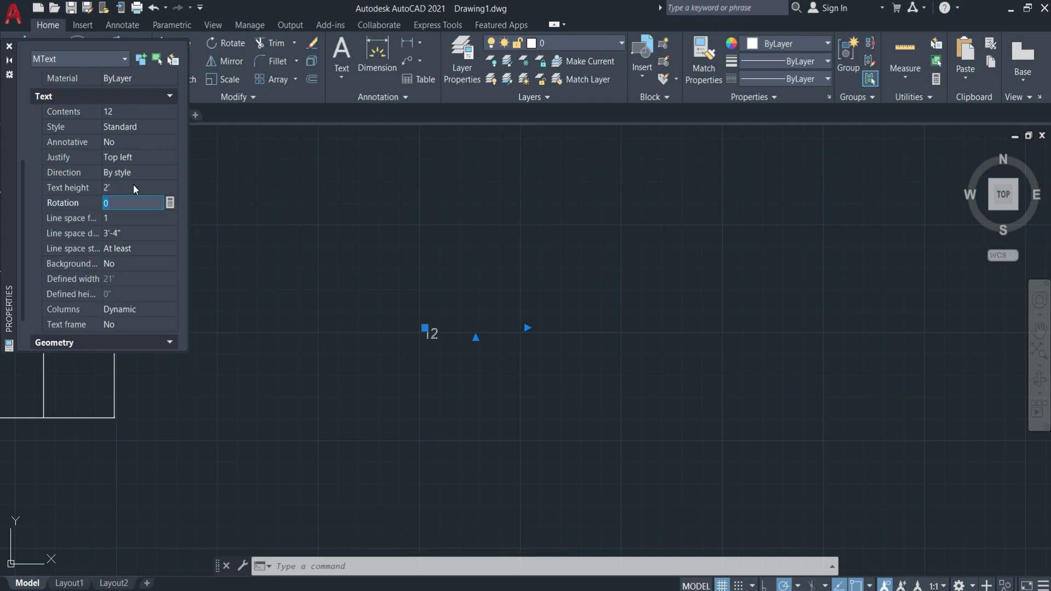
{"action": "left_click", "coordinate": [259, 367]}
{"action": "left_click", "coordinate": [469, 328]}
{"action": "key", "text": "Escape"}
{"action": "scroll", "coordinate": [427, 336], "scroll_direction": "up", "scroll_amount": 5}
{"action": "scroll", "coordinate": [443, 289], "scroll_direction": "down", "scroll_amount": 1}
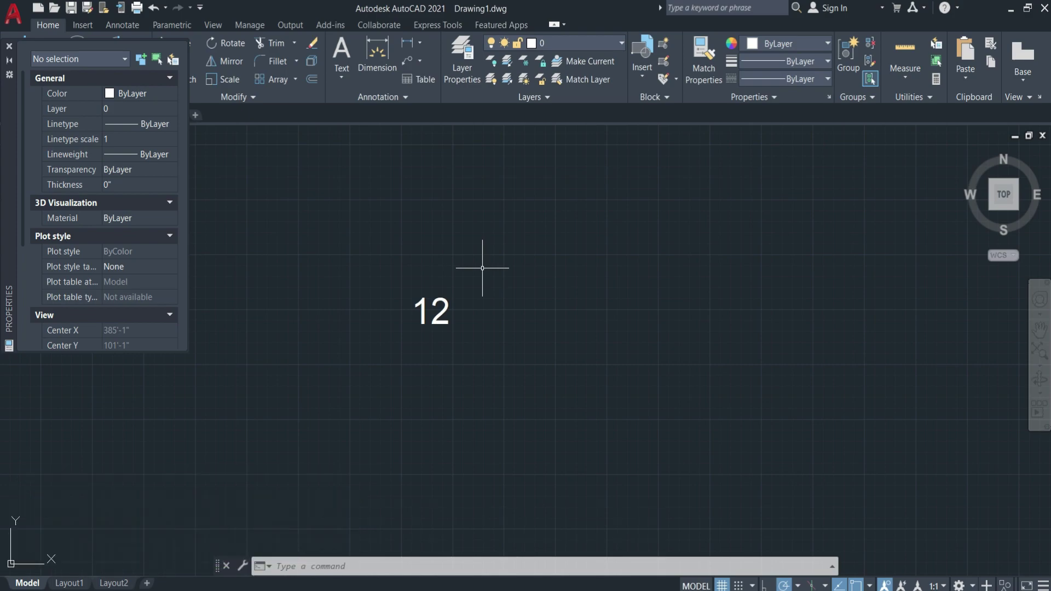
Copy the 12 label into a row of three copies to its right
{"action": "type", "text": "c"}
{"action": "key", "text": "Return"}
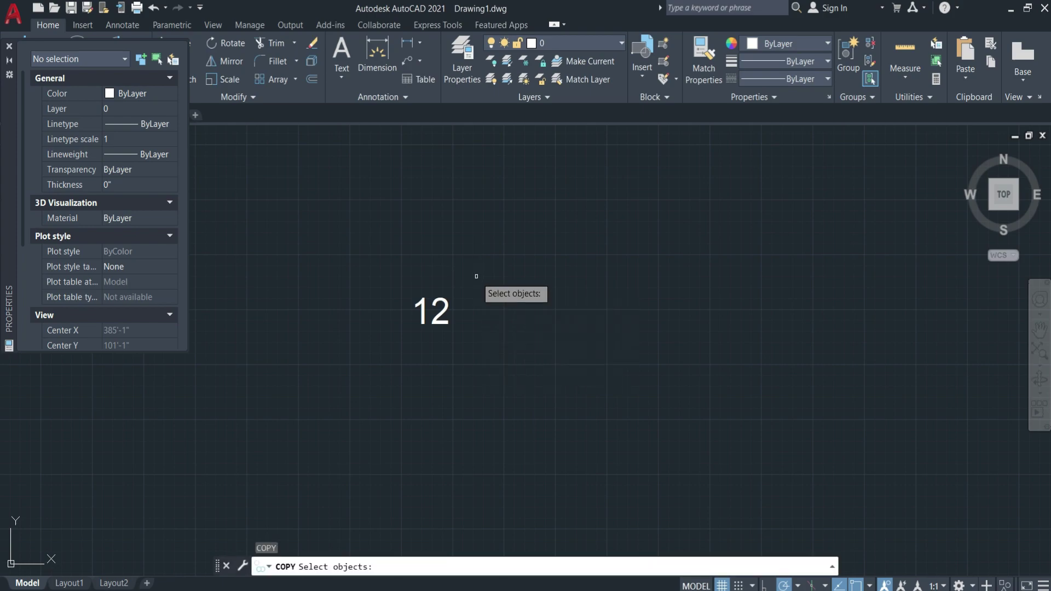
{"action": "left_click", "coordinate": [420, 338]}
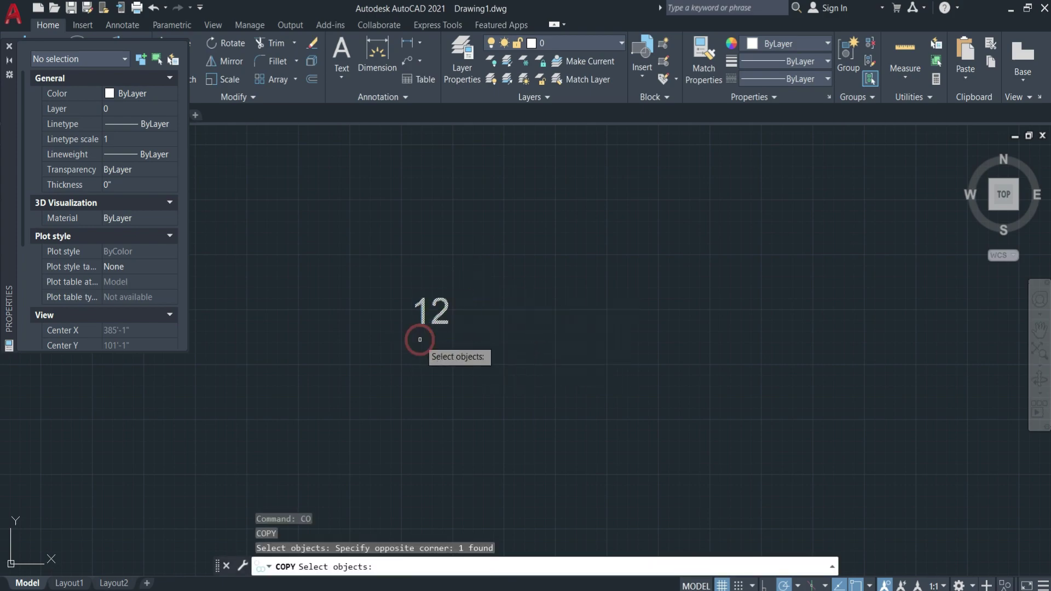
{"action": "key", "text": "Return"}
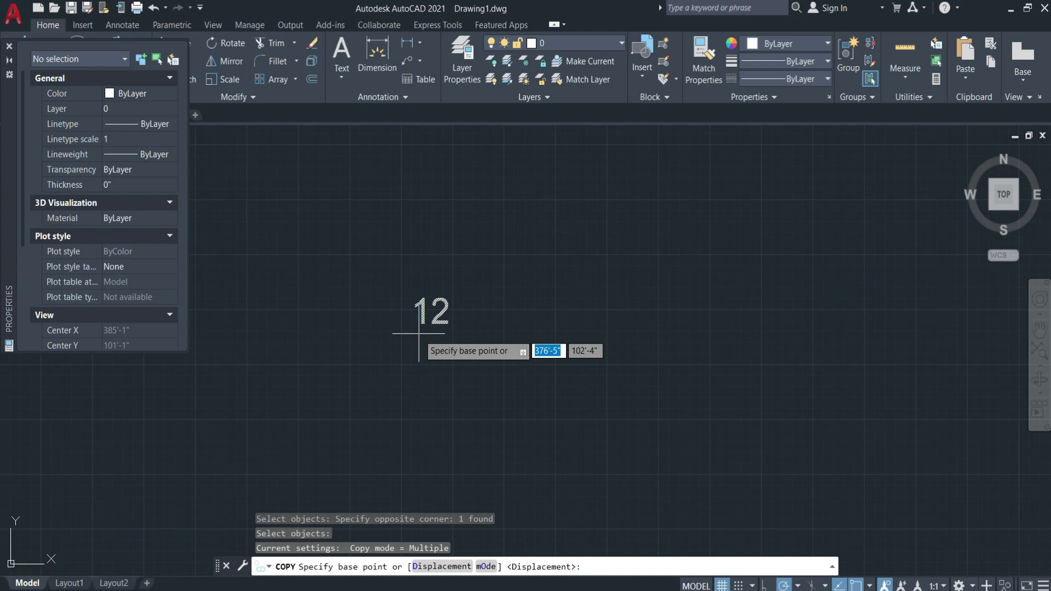
{"action": "left_click", "coordinate": [434, 315]}
{"action": "left_click", "coordinate": [524, 315]}
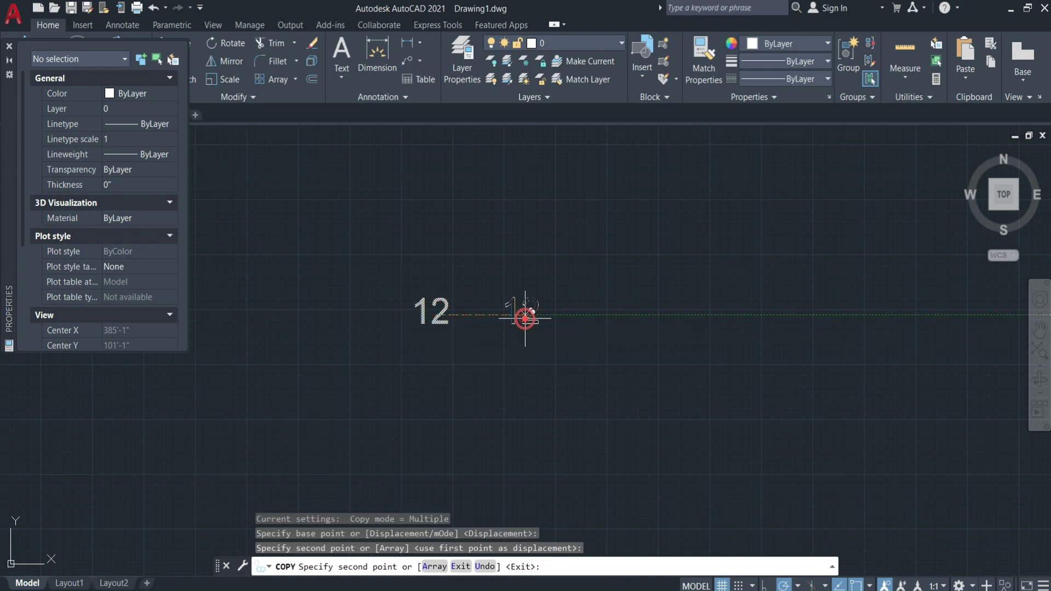
{"action": "left_click", "coordinate": [592, 315]}
{"action": "left_click", "coordinate": [653, 315]}
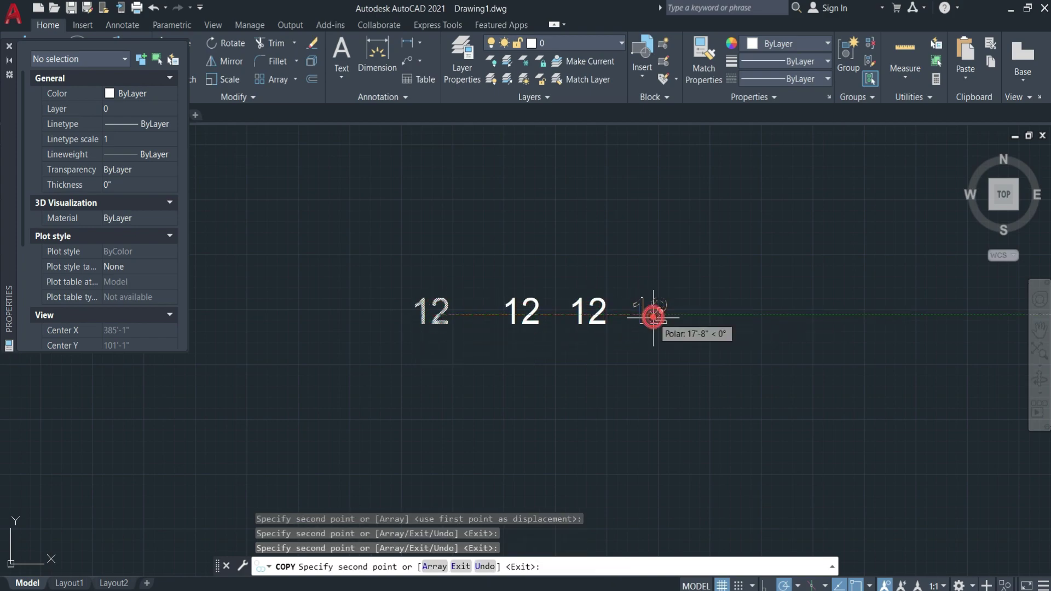
Place more 12 copies down the right side, along the bottom and across the top
{"action": "left_click", "coordinate": [720, 316]}
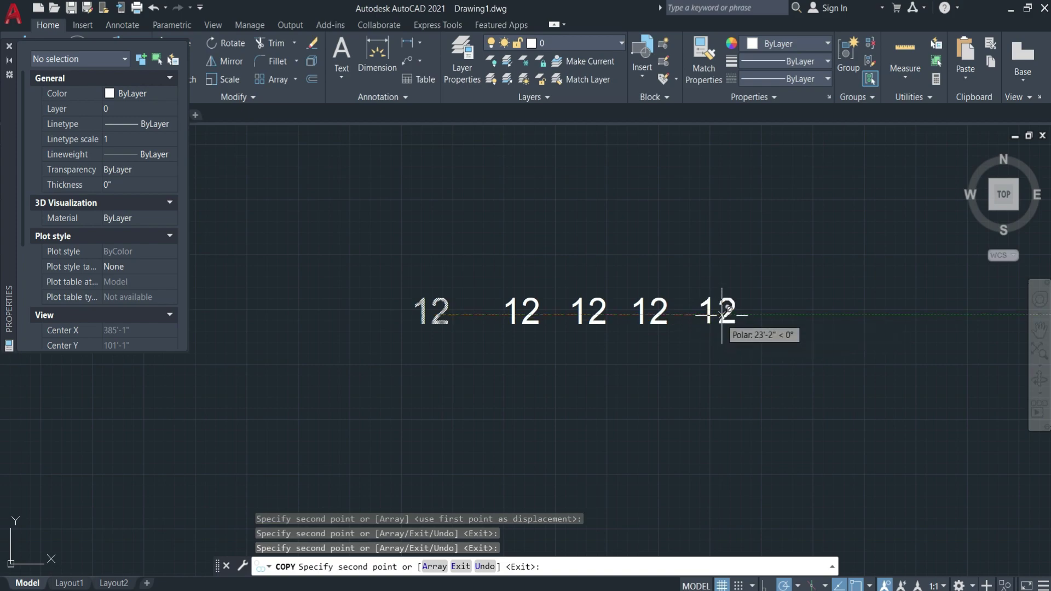
{"action": "left_click", "coordinate": [716, 373]}
{"action": "left_click", "coordinate": [713, 434]}
{"action": "left_click", "coordinate": [445, 428]}
{"action": "left_click", "coordinate": [308, 418]}
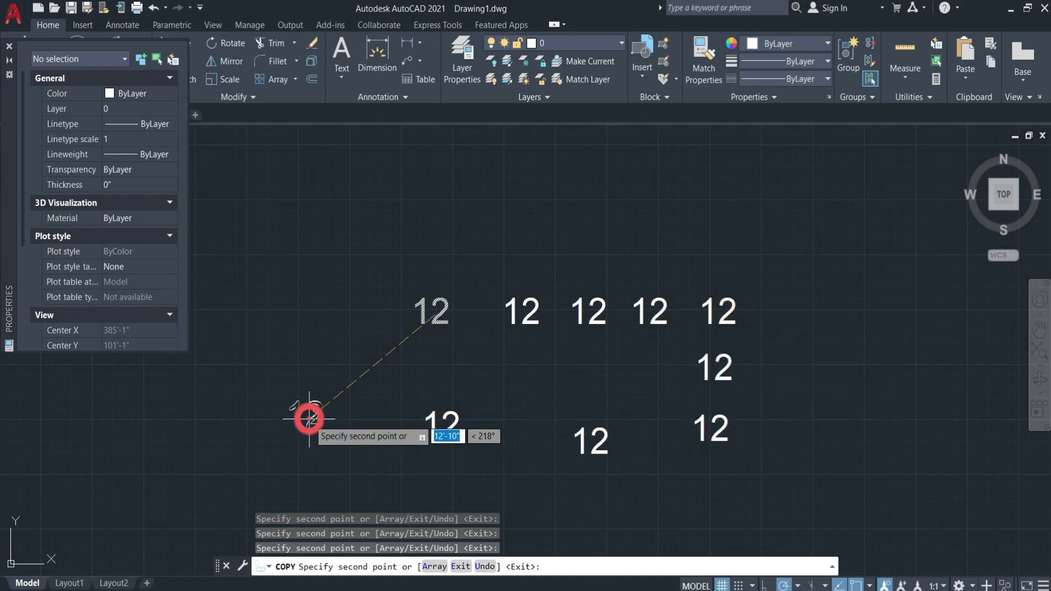
{"action": "left_click", "coordinate": [295, 280]}
{"action": "left_click", "coordinate": [411, 222]}
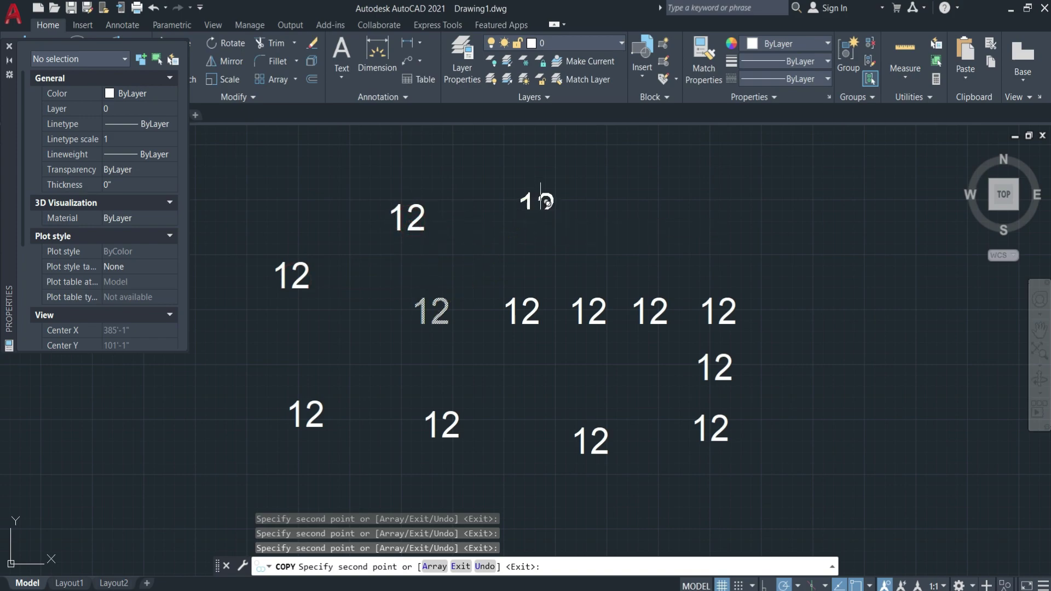
{"action": "left_click", "coordinate": [540, 211]}
{"action": "left_click", "coordinate": [665, 208]}
{"action": "left_click", "coordinate": [799, 222]}
{"action": "left_click", "coordinate": [885, 303]}
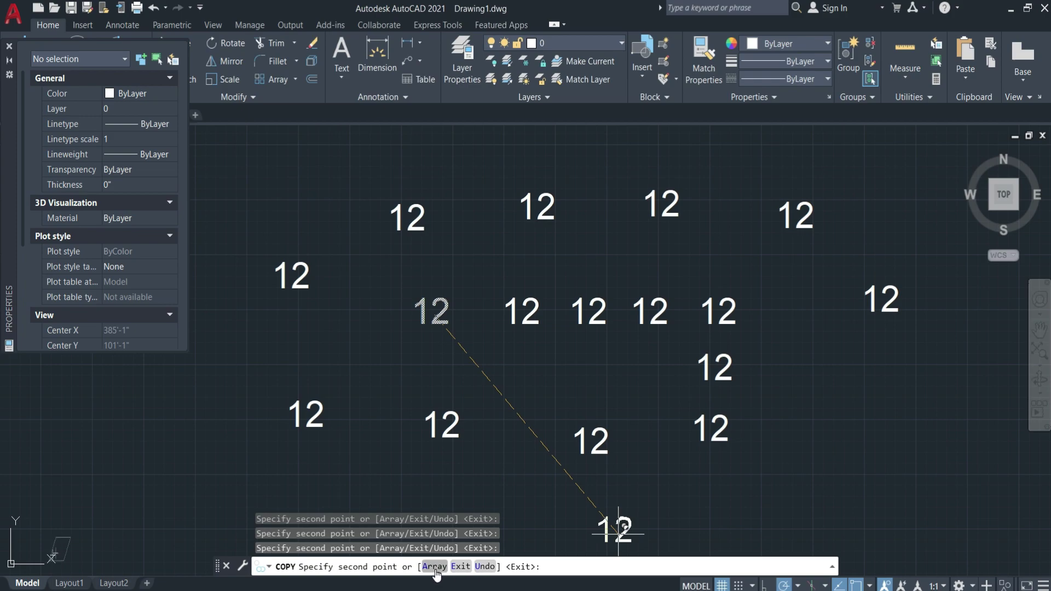
{"action": "type", "text": "a"}
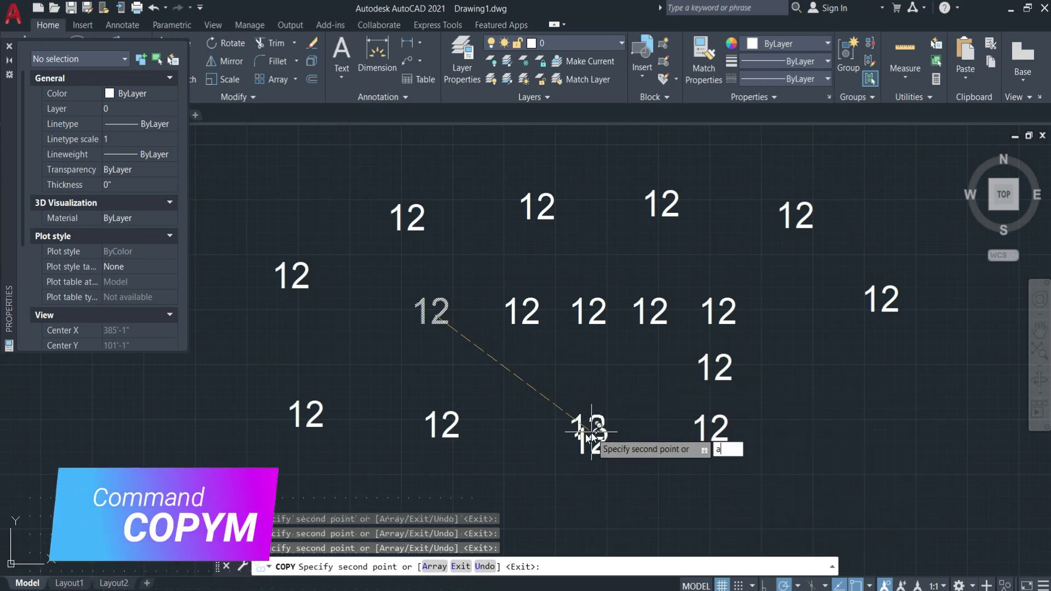
{"action": "key", "text": "Return"}
{"action": "type", "text": "10"}
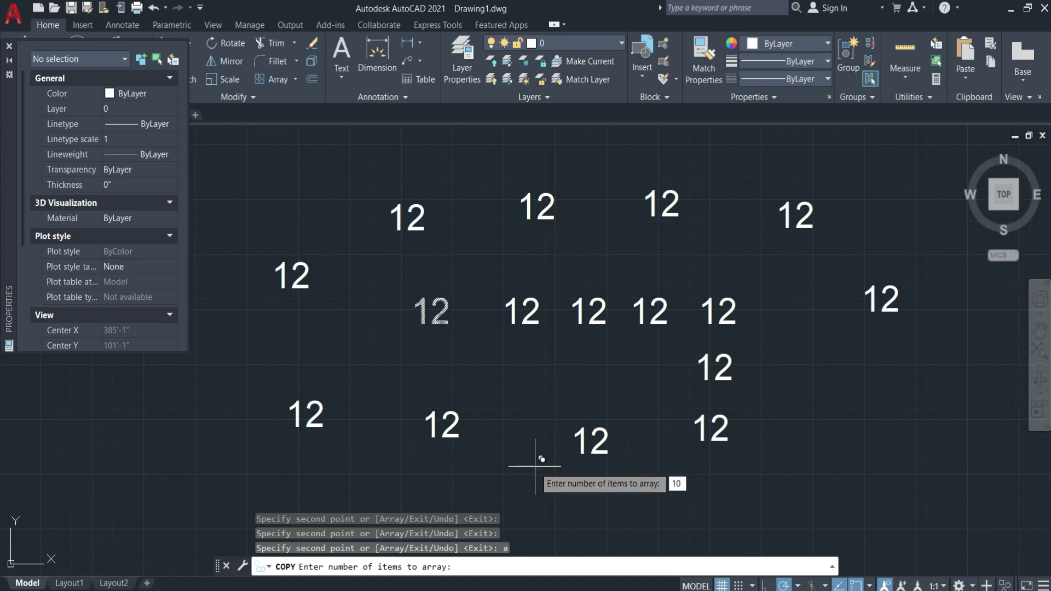
{"action": "key", "text": "Return"}
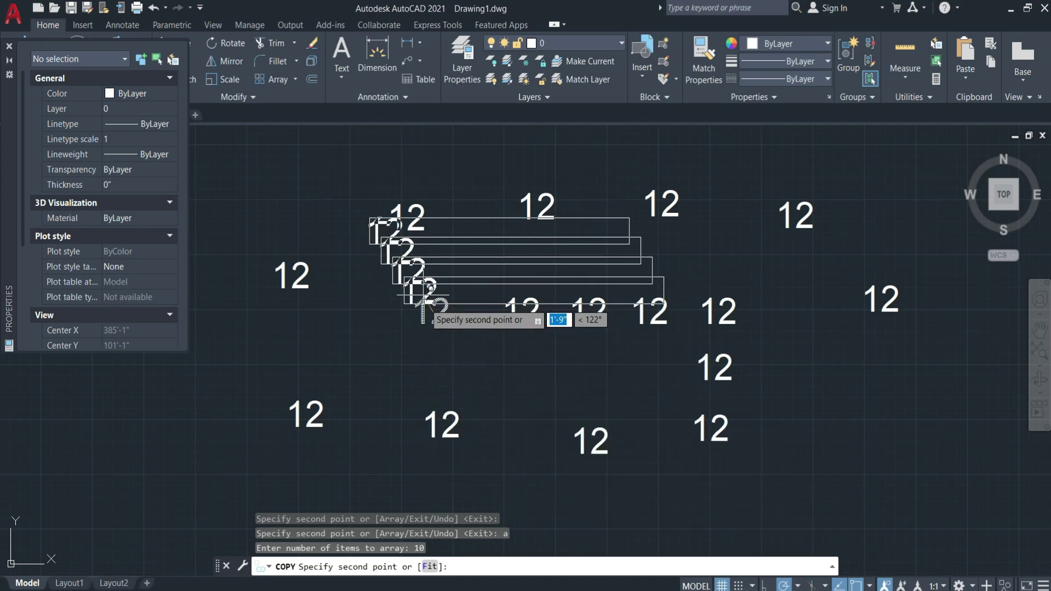
{"action": "scroll", "coordinate": [347, 307], "scroll_direction": "down", "scroll_amount": 3}
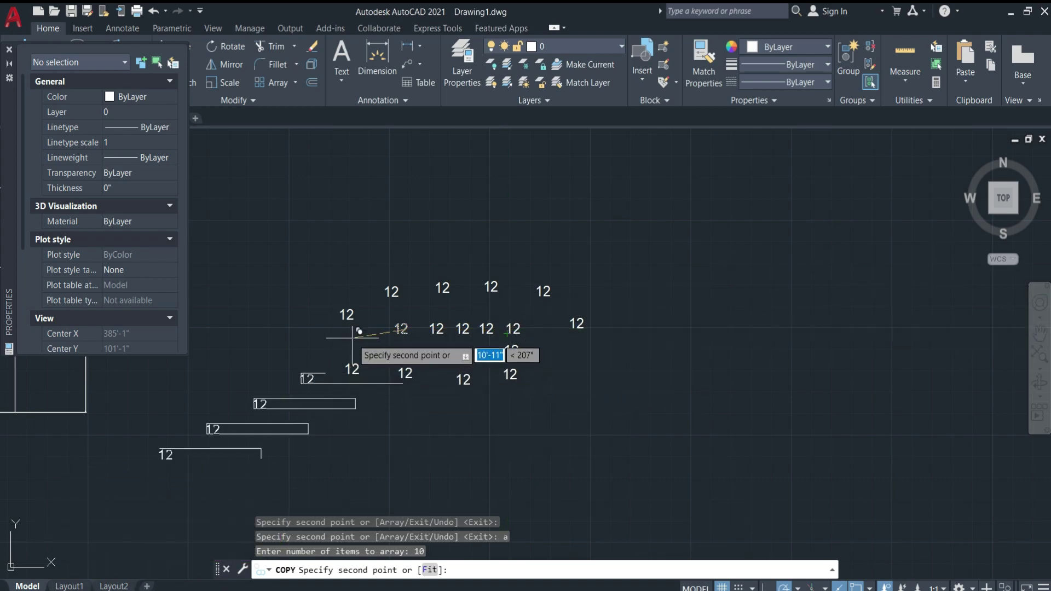
Cancel the arrayed copy and clear the half-typed CO command
{"action": "scroll", "coordinate": [527, 447], "scroll_direction": "up", "scroll_amount": 5}
{"action": "key", "text": "Escape"}
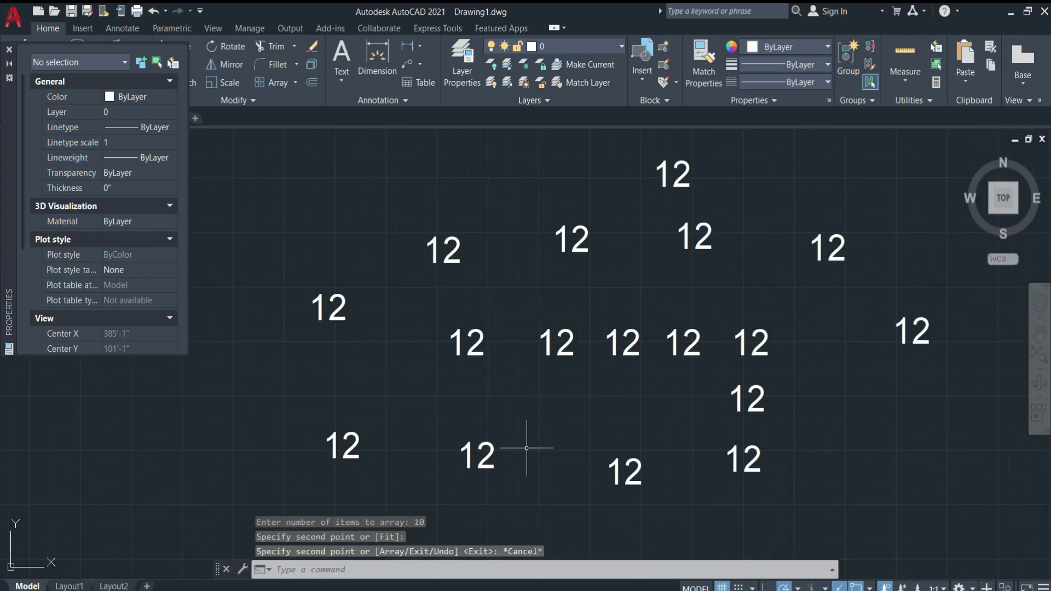
{"action": "key", "text": "Escape"}
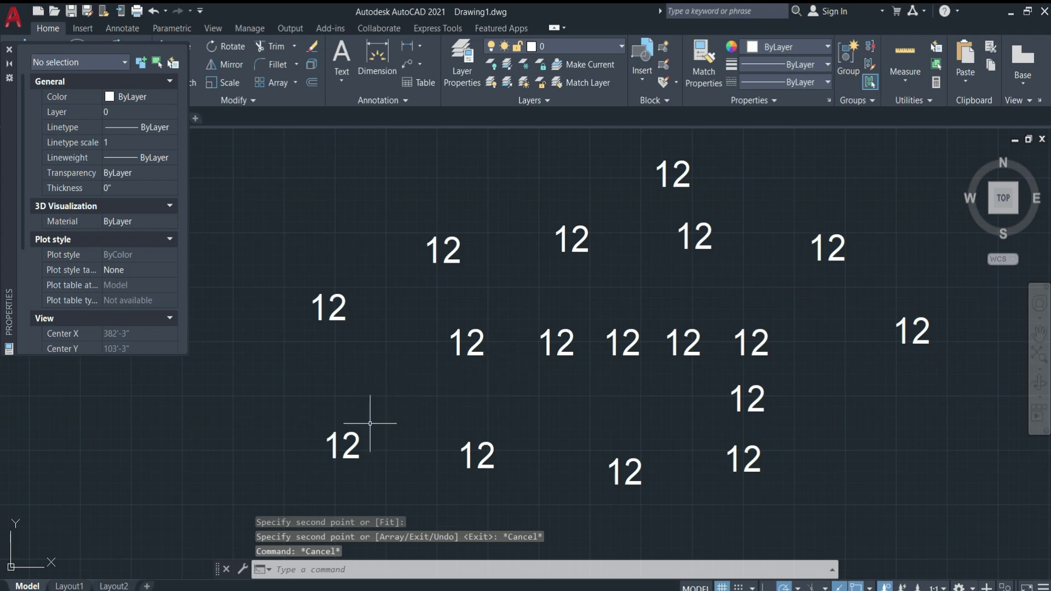
{"action": "type", "text": "co"}
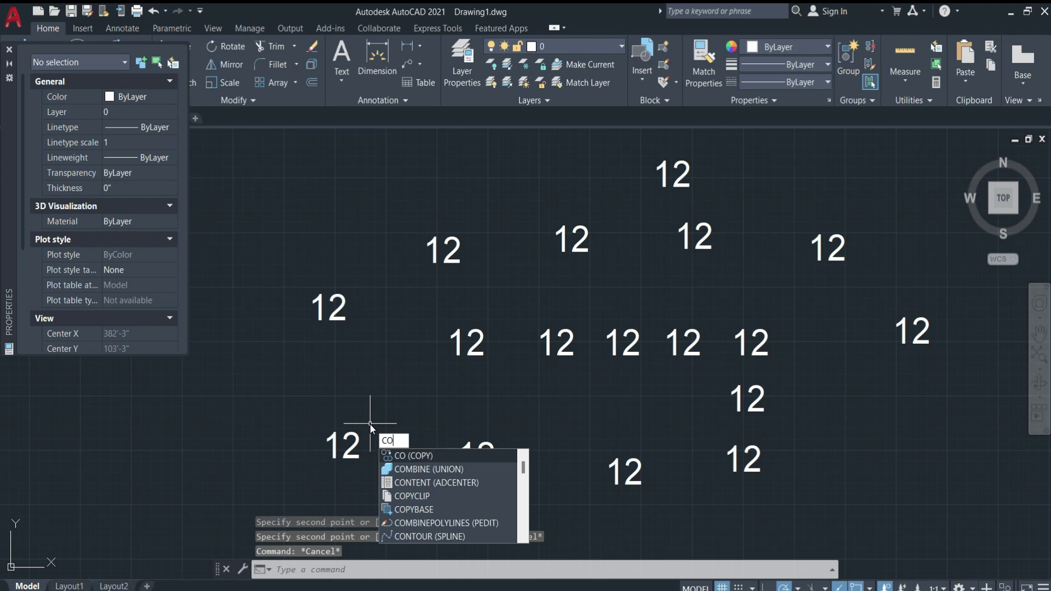
{"action": "key", "text": "BackSpace"}
{"action": "key", "text": "BackSpace"}
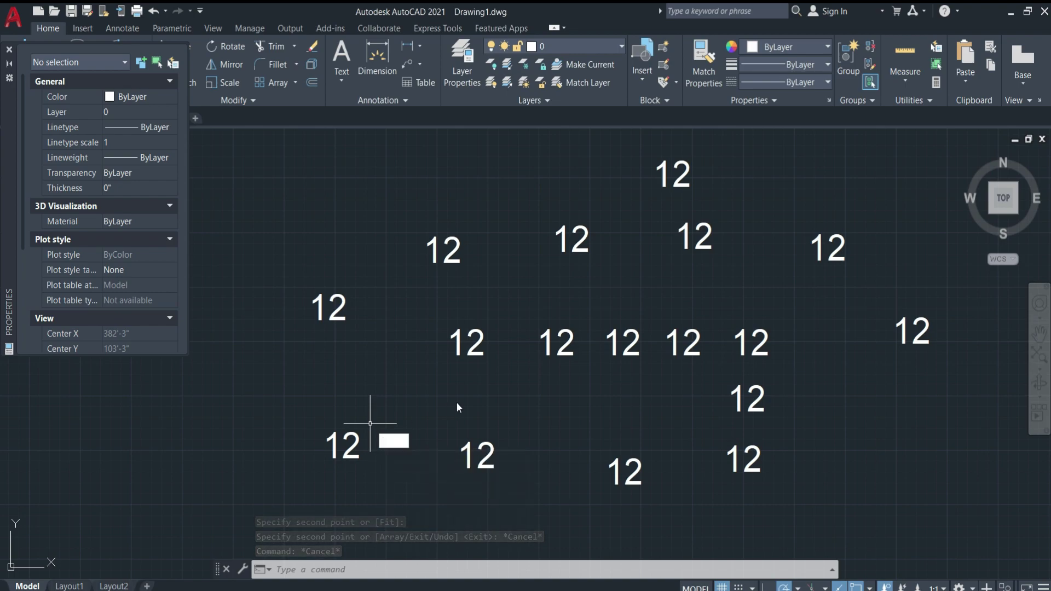
{"action": "key", "text": "Escape"}
Copy the lower-left 12 label to the clipboard and paste it below the others
{"action": "left_click", "coordinate": [368, 403]}
{"action": "left_click", "coordinate": [324, 481]}
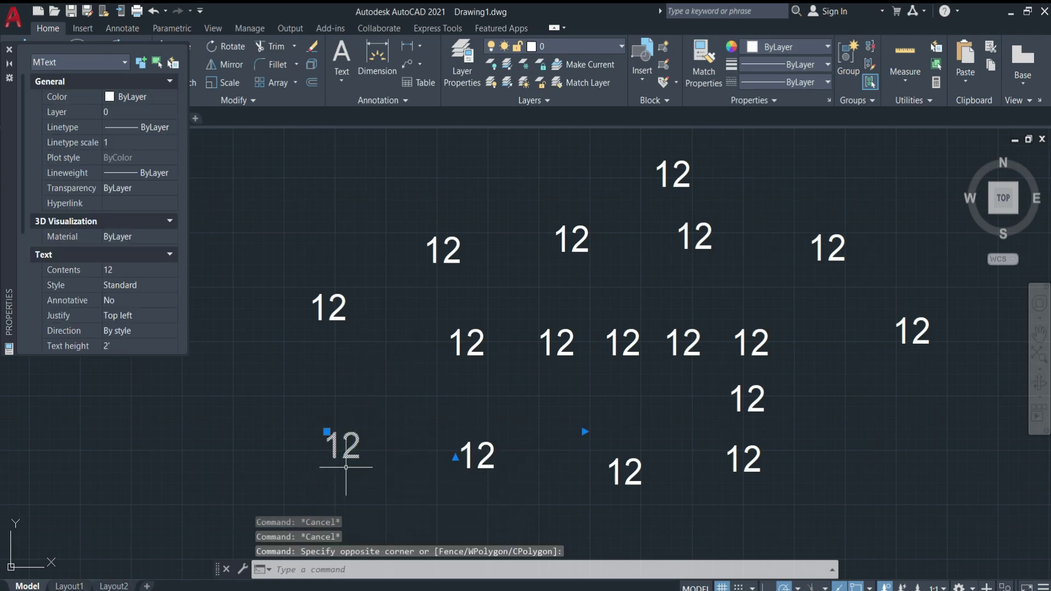
{"action": "key", "text": "ctrl+c"}
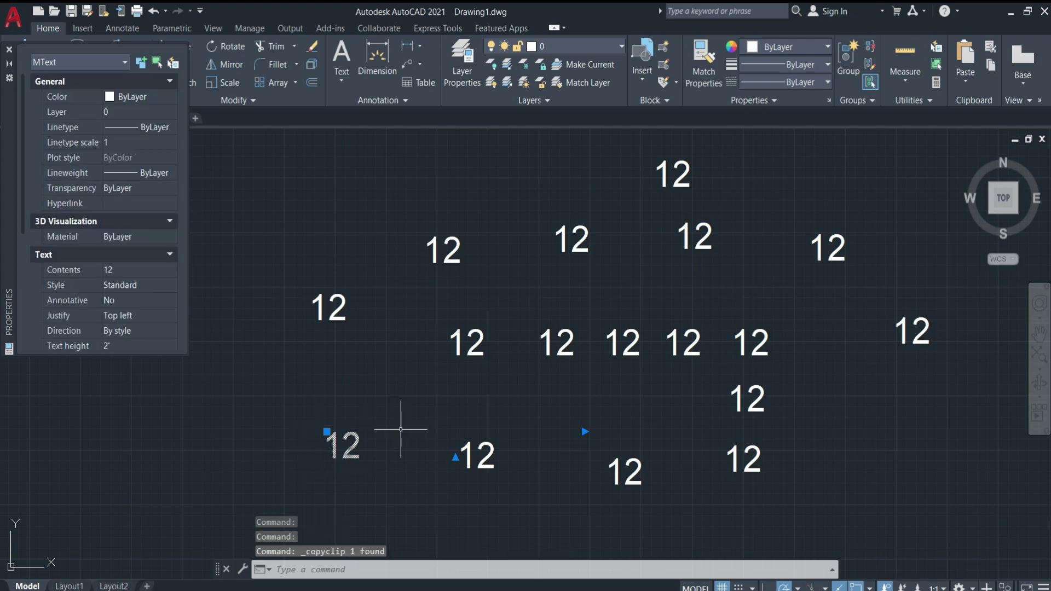
{"action": "key", "text": "ctrl+v"}
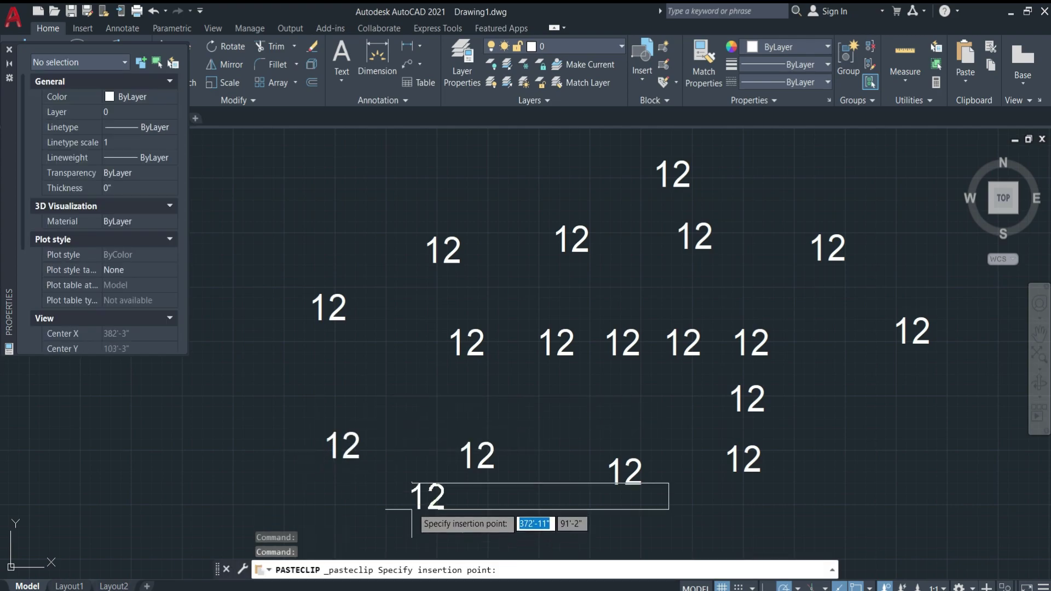
{"action": "scroll", "coordinate": [380, 416], "scroll_direction": "down", "scroll_amount": 4}
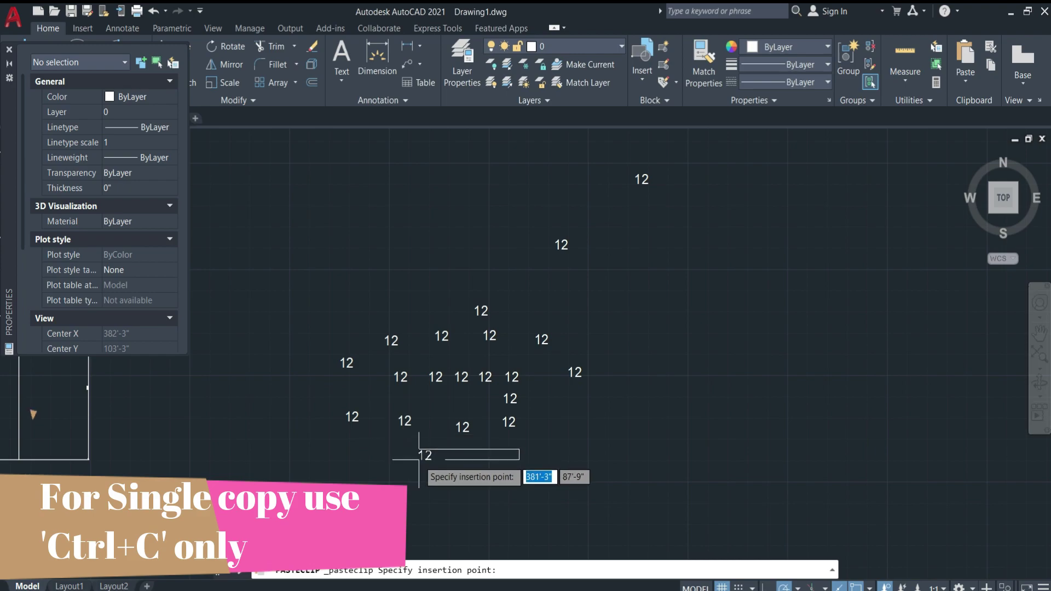
{"action": "left_click", "coordinate": [416, 454]}
{"action": "scroll", "coordinate": [414, 478], "scroll_direction": "up", "scroll_amount": 3}
{"action": "scroll", "coordinate": [414, 476], "scroll_direction": "up", "scroll_amount": 1}
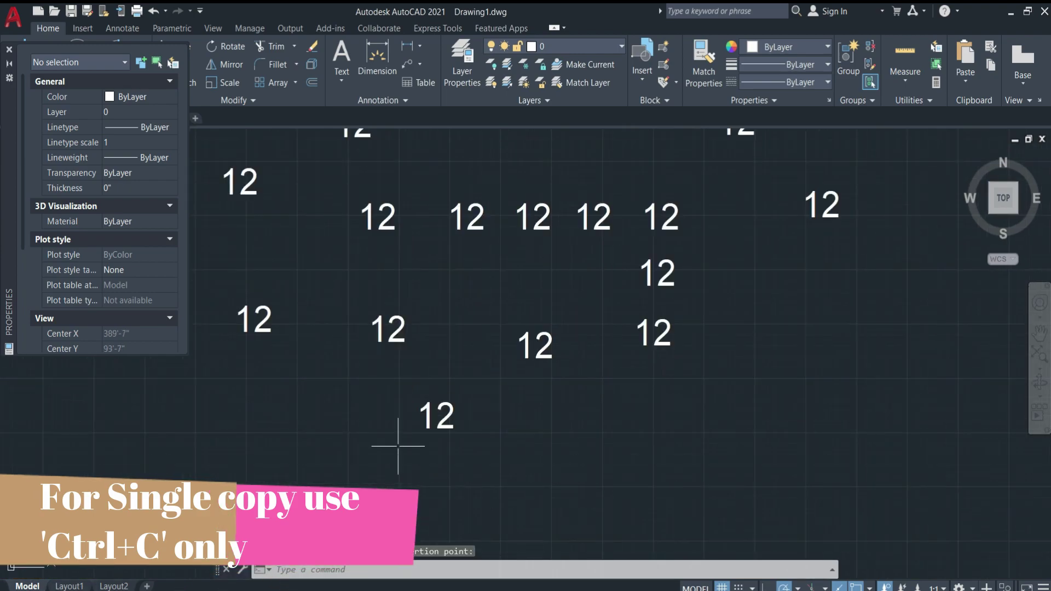
{"action": "left_click", "coordinate": [416, 416]}
Copy the lower 12 label with a 0,0,0 displacement so it overlaps the original
{"action": "type", "text": "co"}
{"action": "key", "text": "Return"}
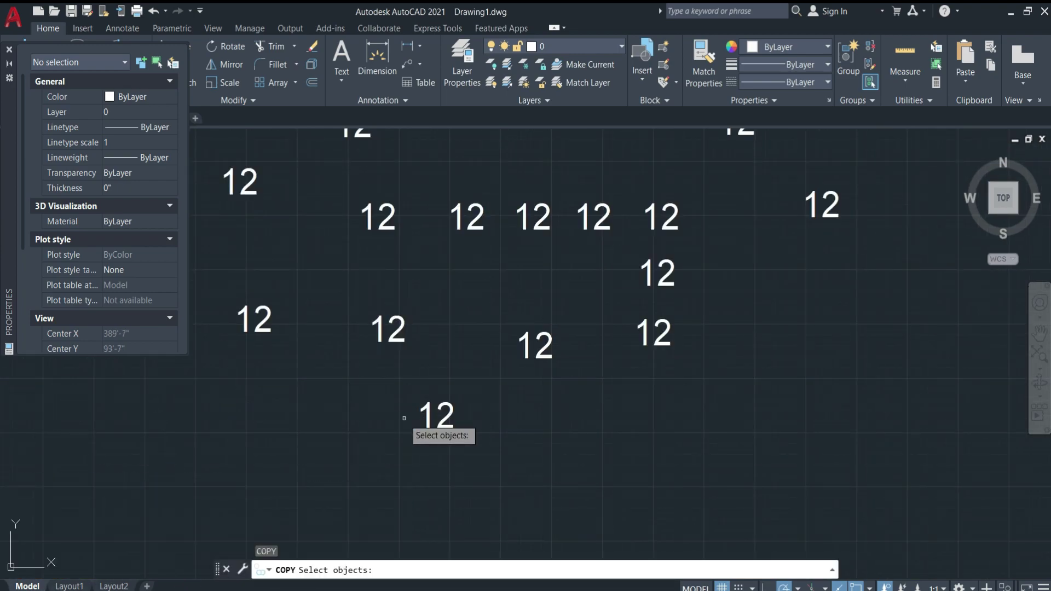
{"action": "left_click", "coordinate": [437, 416]}
{"action": "key", "text": "Return"}
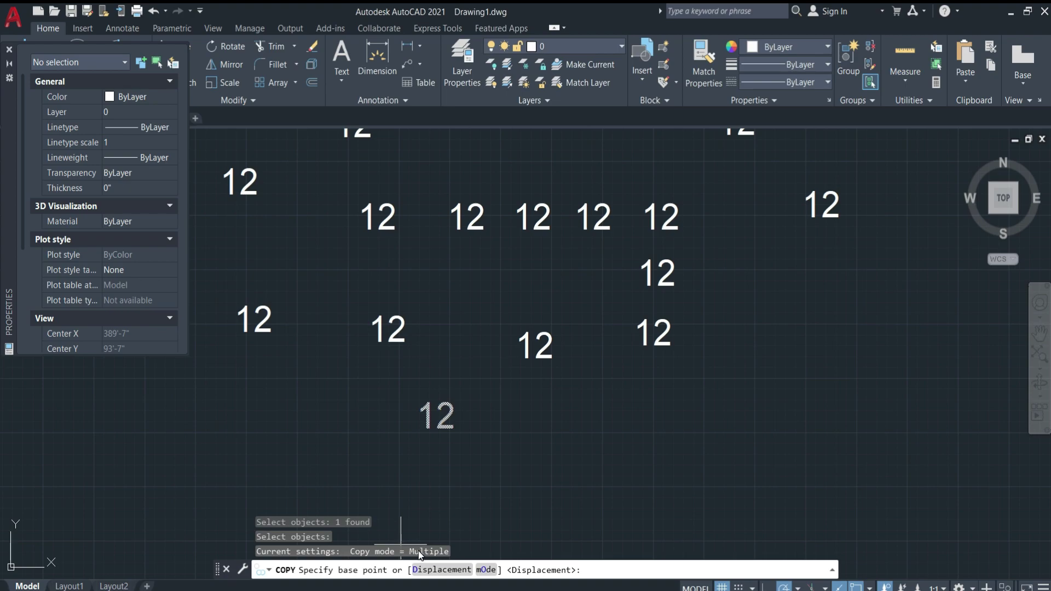
{"action": "left_click", "coordinate": [270, 573]}
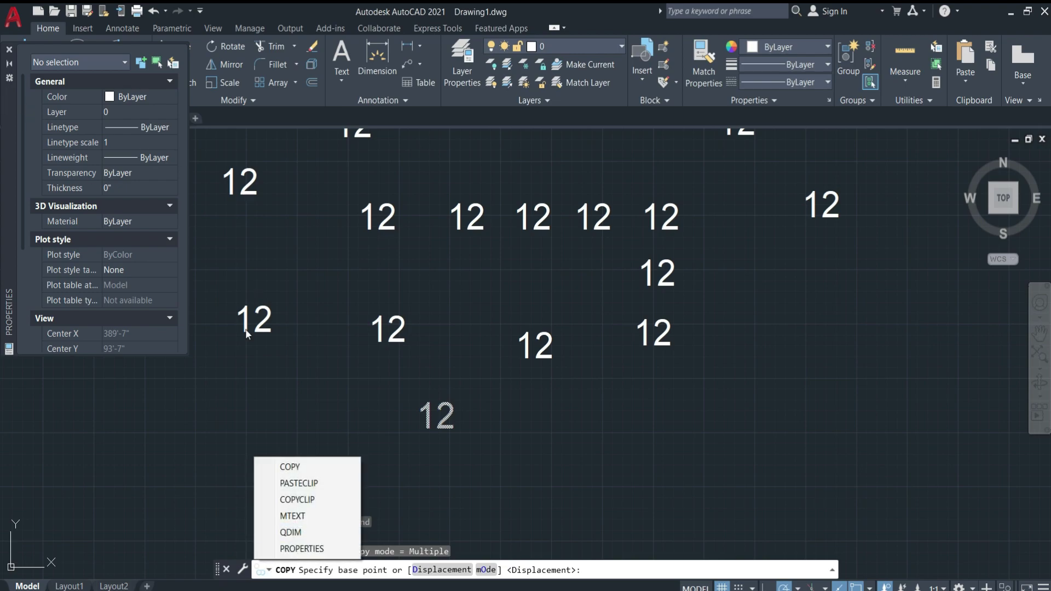
{"action": "left_click", "coordinate": [481, 549]}
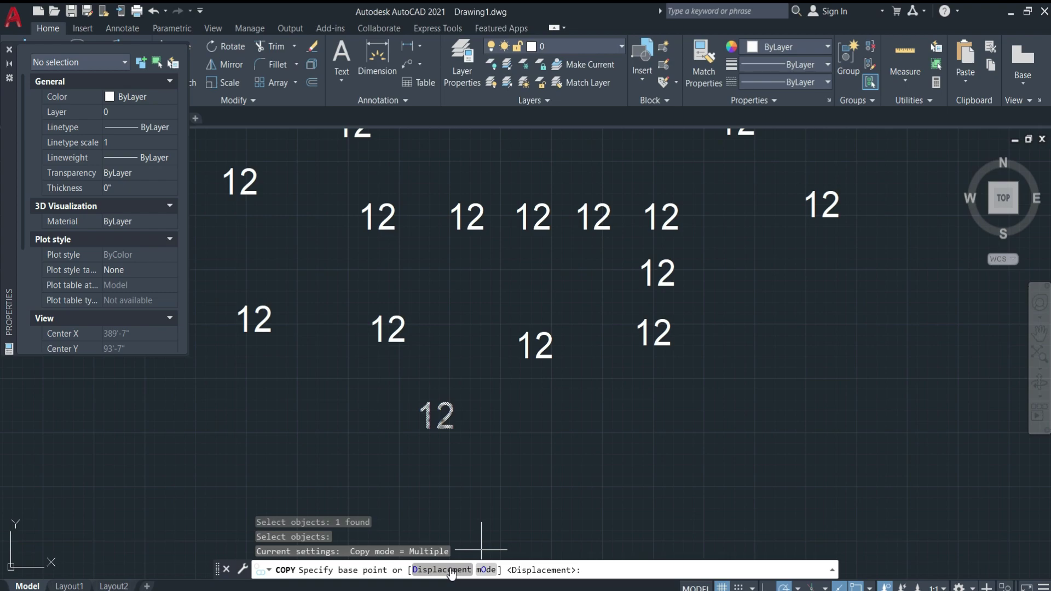
{"action": "type", "text": "d"}
{"action": "key", "text": "Return"}
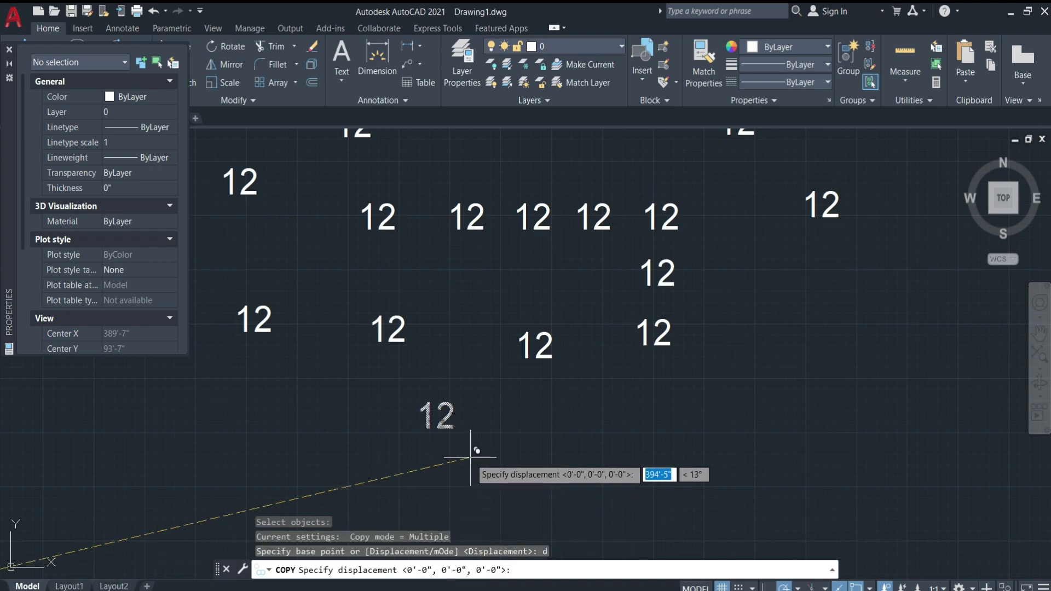
{"action": "key", "text": "Return"}
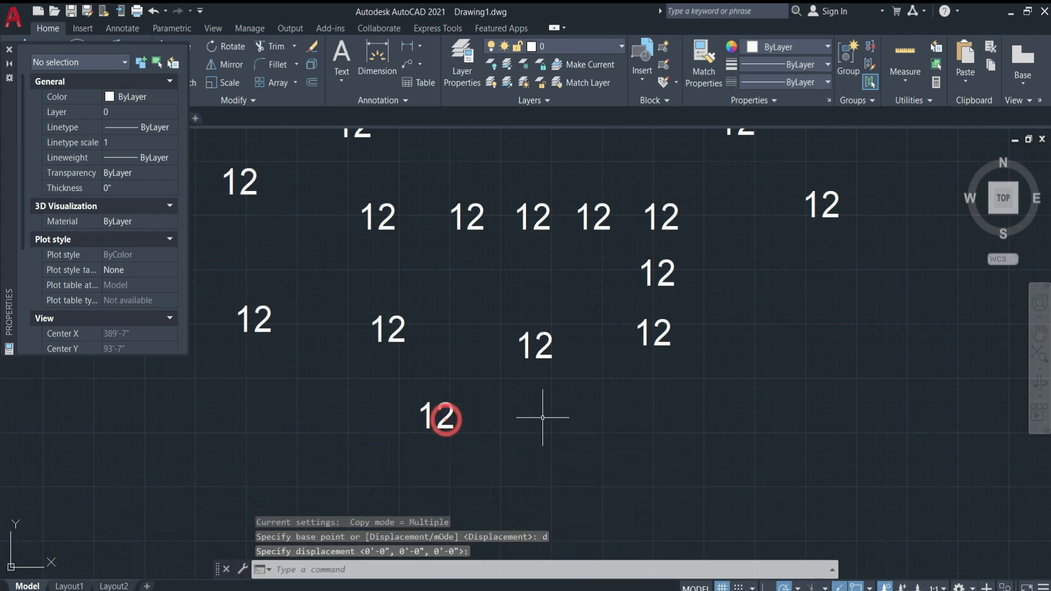
{"action": "left_click", "coordinate": [439, 422]}
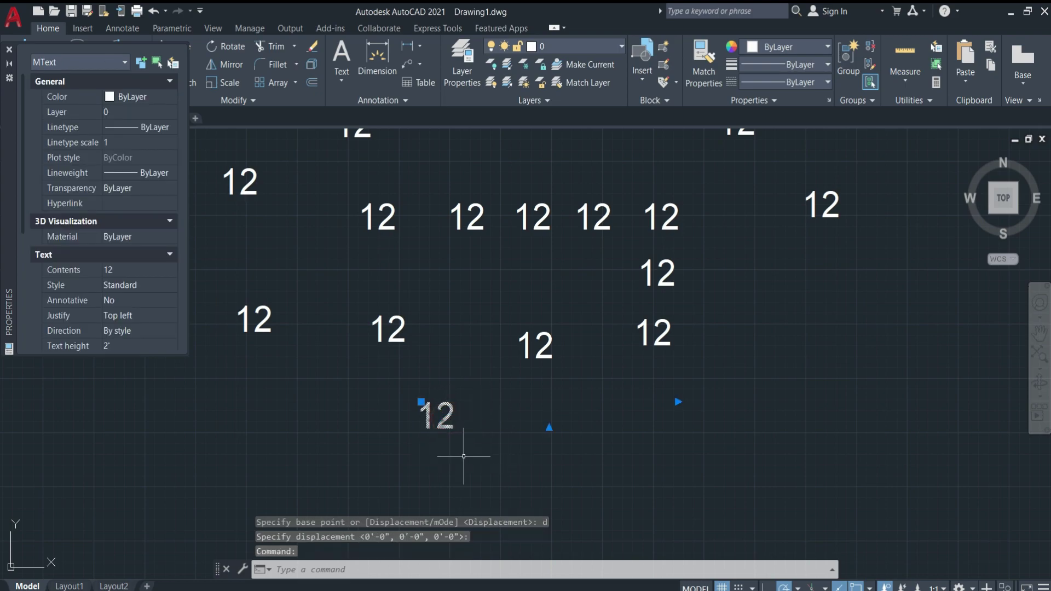
Copy the lower '12' label and paste a duplicate just to its right
{"action": "key", "text": "ctrl+c"}
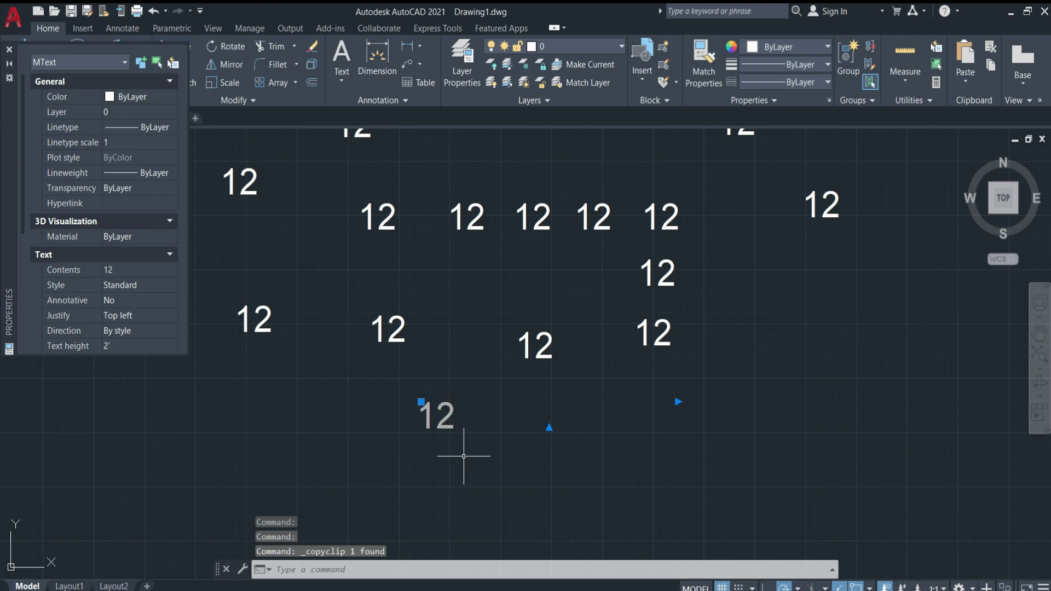
{"action": "key", "text": "ctrl+v"}
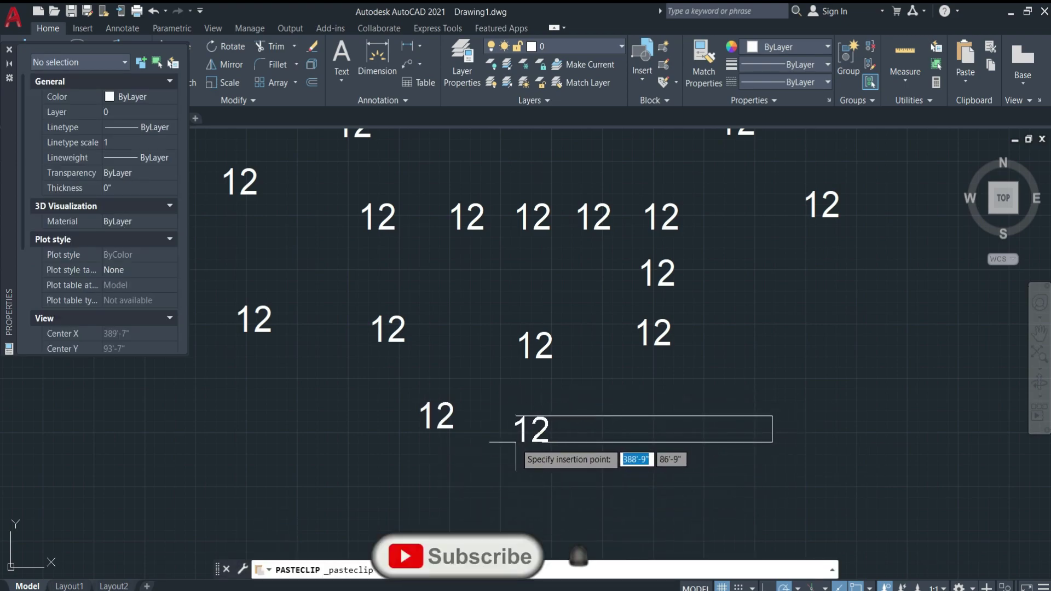
{"action": "left_click", "coordinate": [510, 427]}
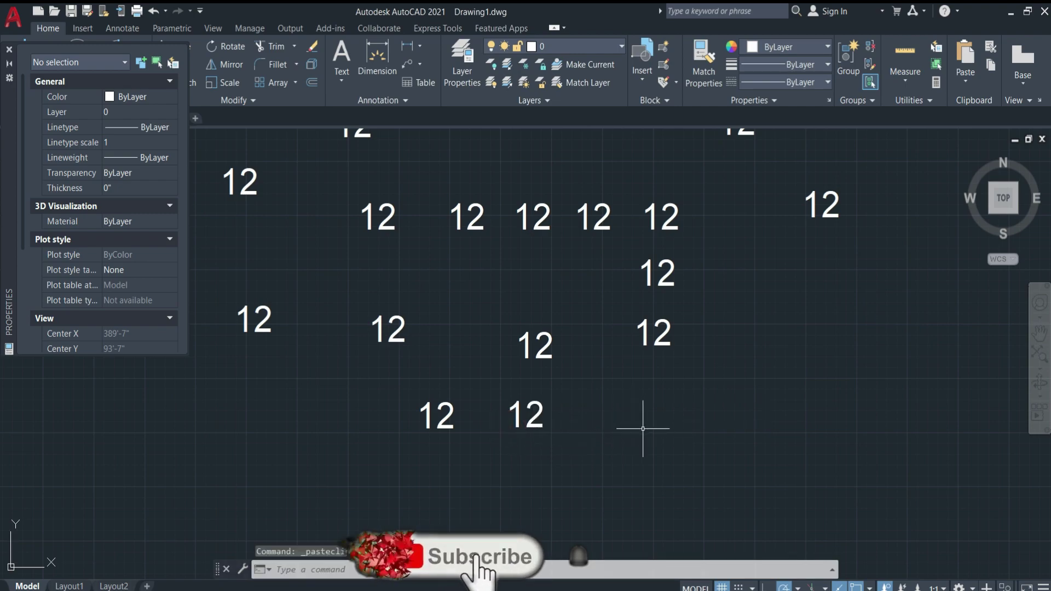
Start a multiple copy (COPYM) with the new '12' label selected
{"action": "type", "text": "c"}
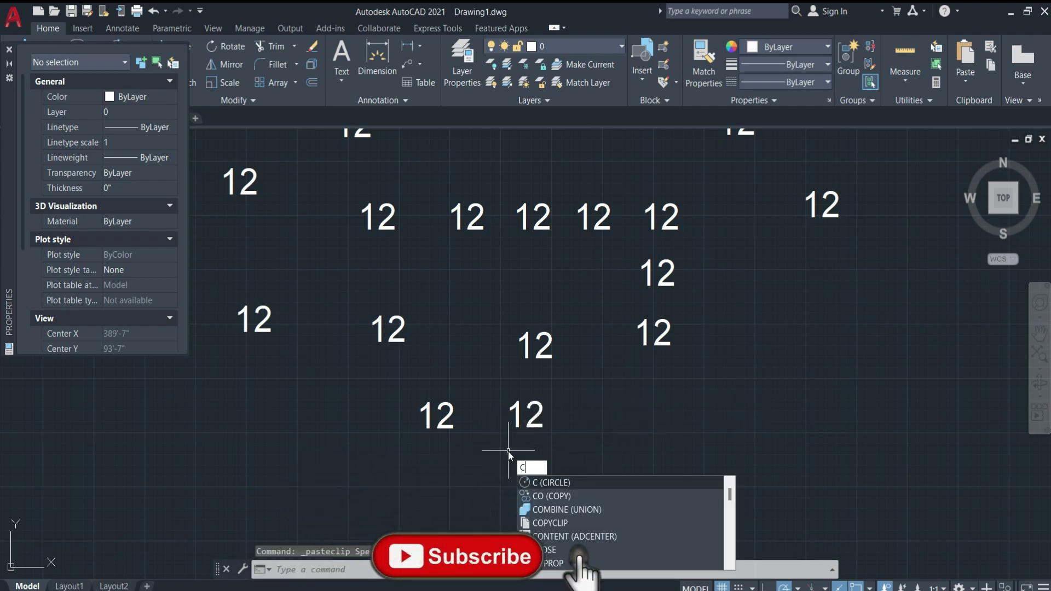
{"action": "key", "text": "BackSpace"}
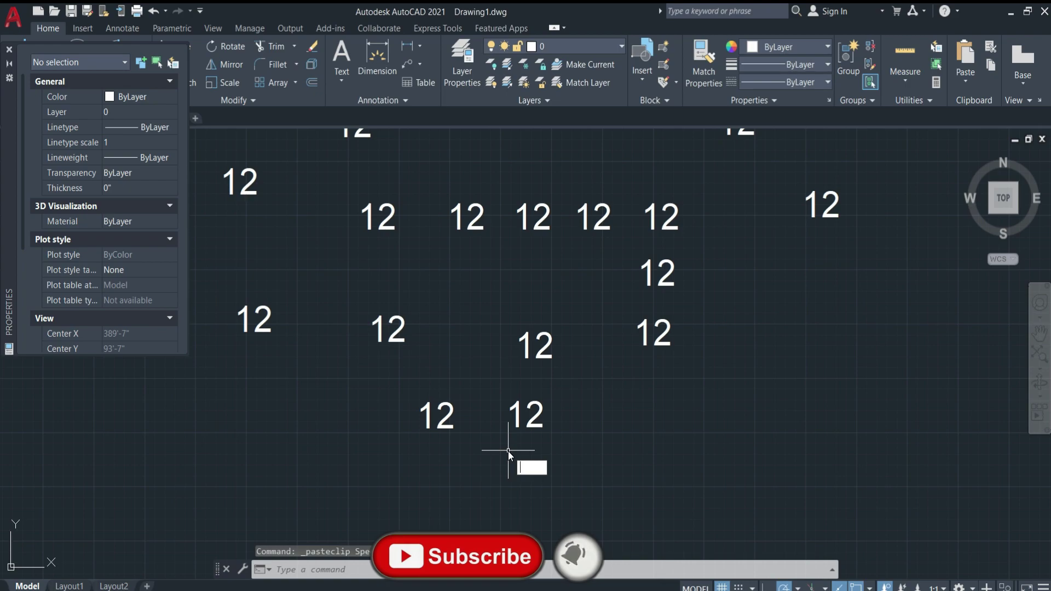
{"action": "type", "text": "mcop"}
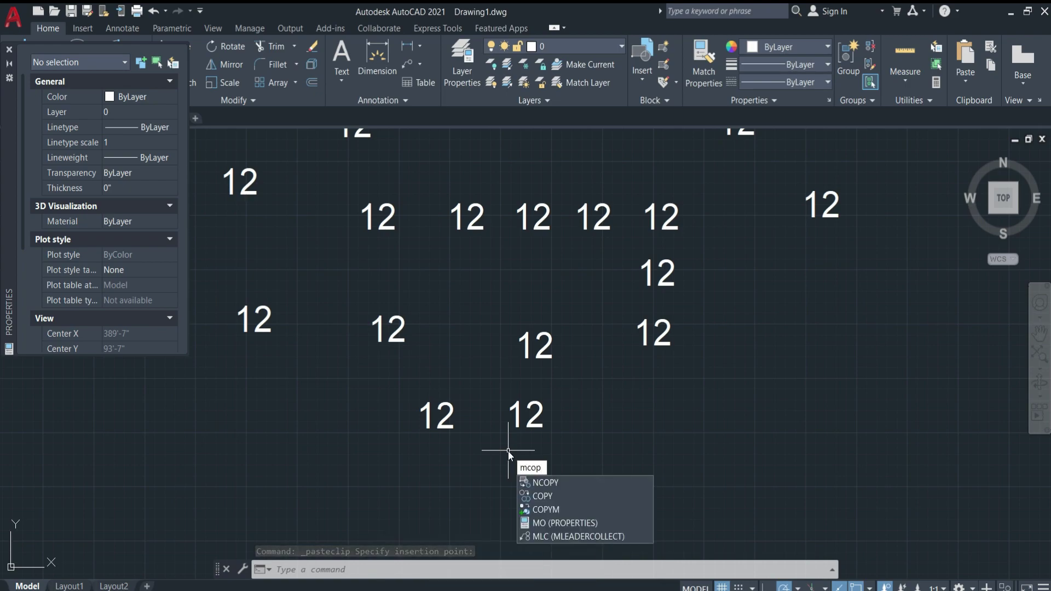
{"action": "key", "text": "Down"}
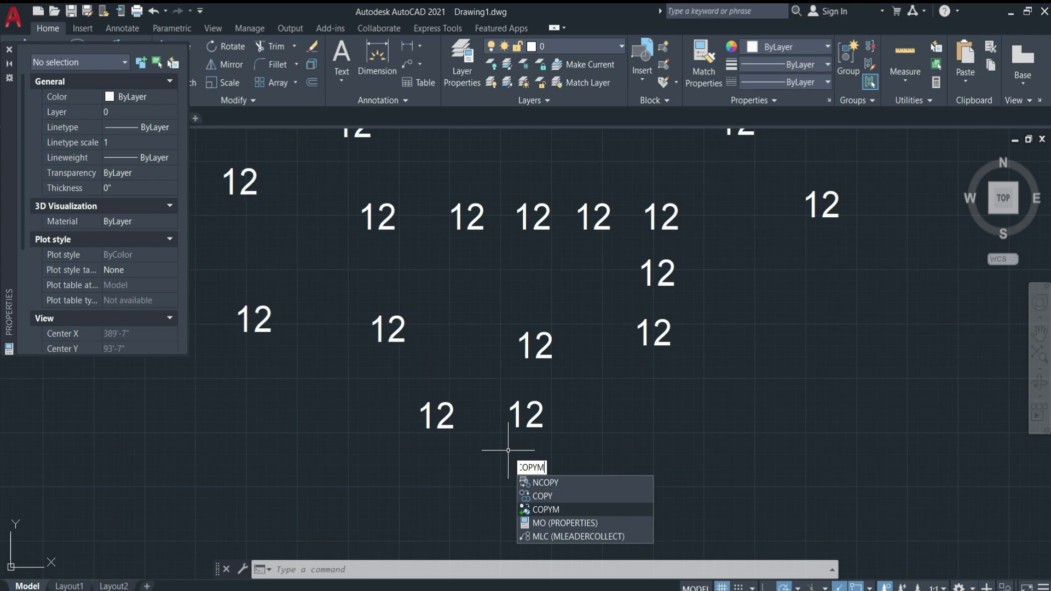
{"action": "key", "text": "Return"}
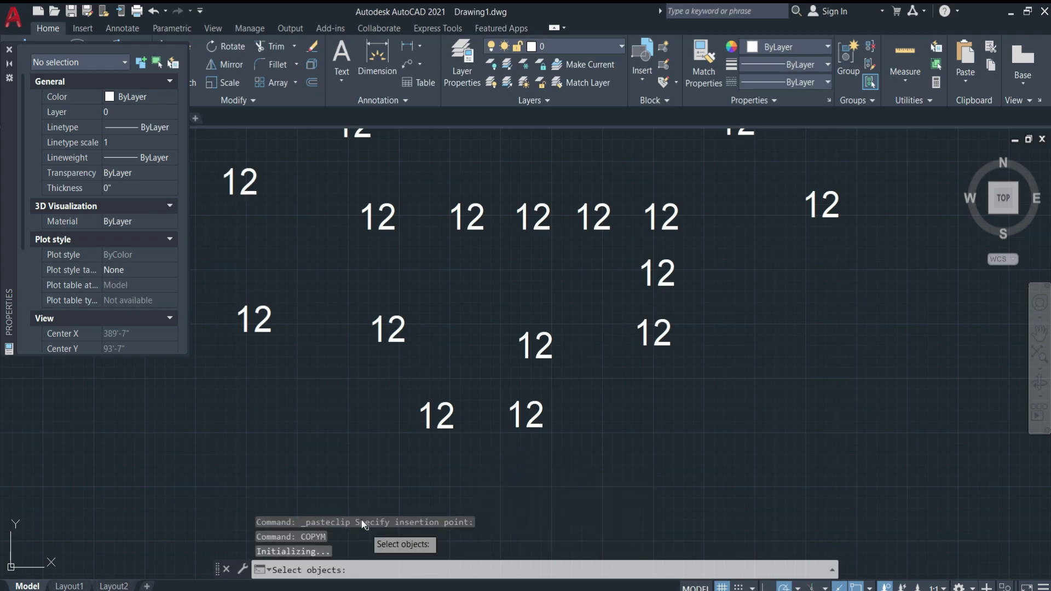
{"action": "left_click", "coordinate": [540, 403]}
{"action": "right_click", "coordinate": [539, 405]}
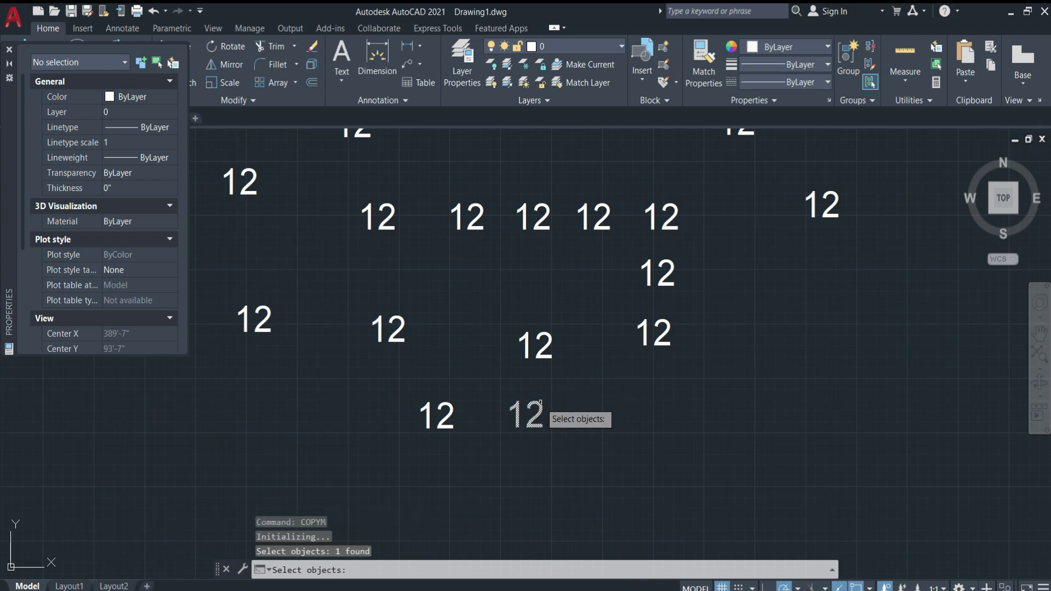
{"action": "left_click", "coordinate": [539, 407]}
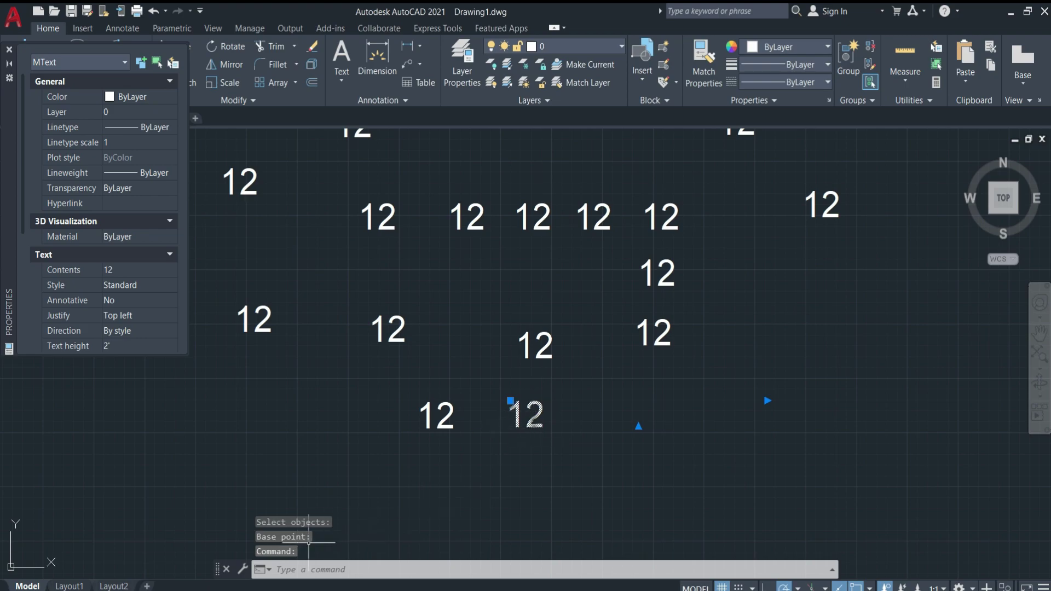
Rerun COPYM on the new '12' label so it awaits a base point
{"action": "left_click", "coordinate": [533, 421]}
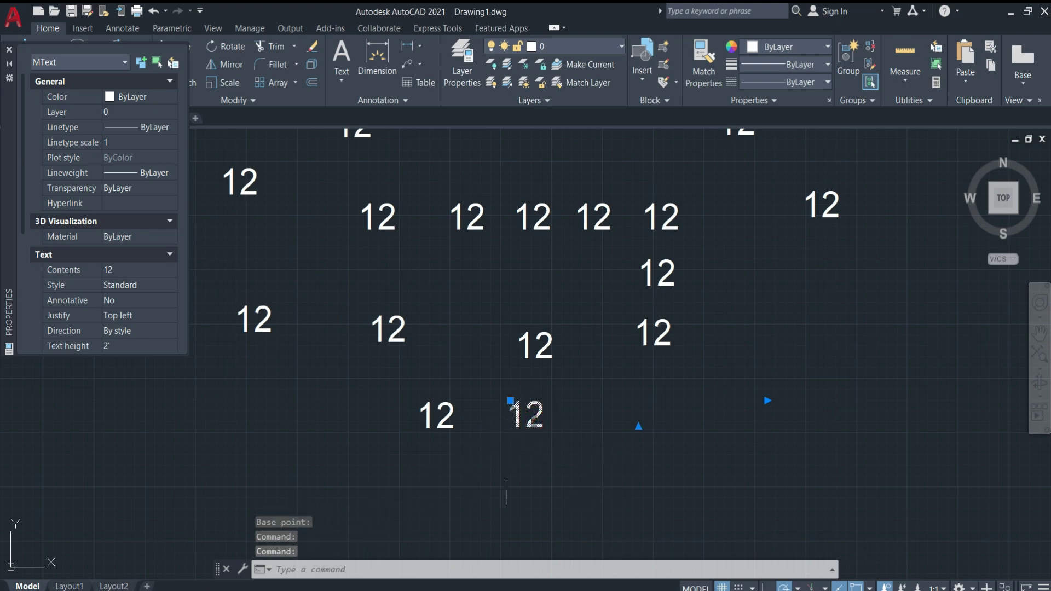
{"action": "type", "text": "cop"}
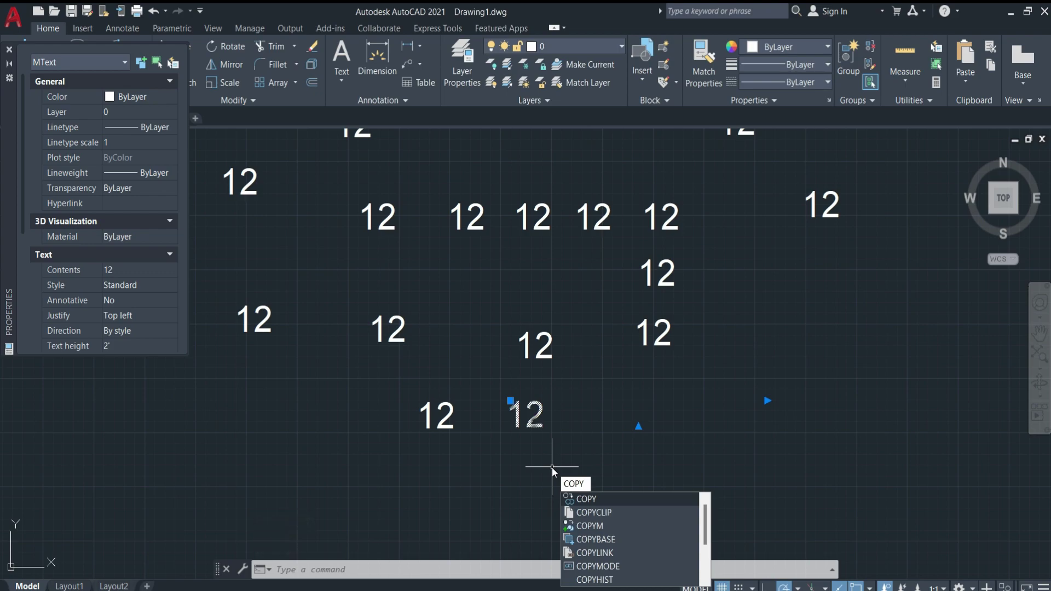
{"action": "key", "text": "Down"}
{"action": "key", "text": "Down"}
{"action": "key", "text": "Return"}
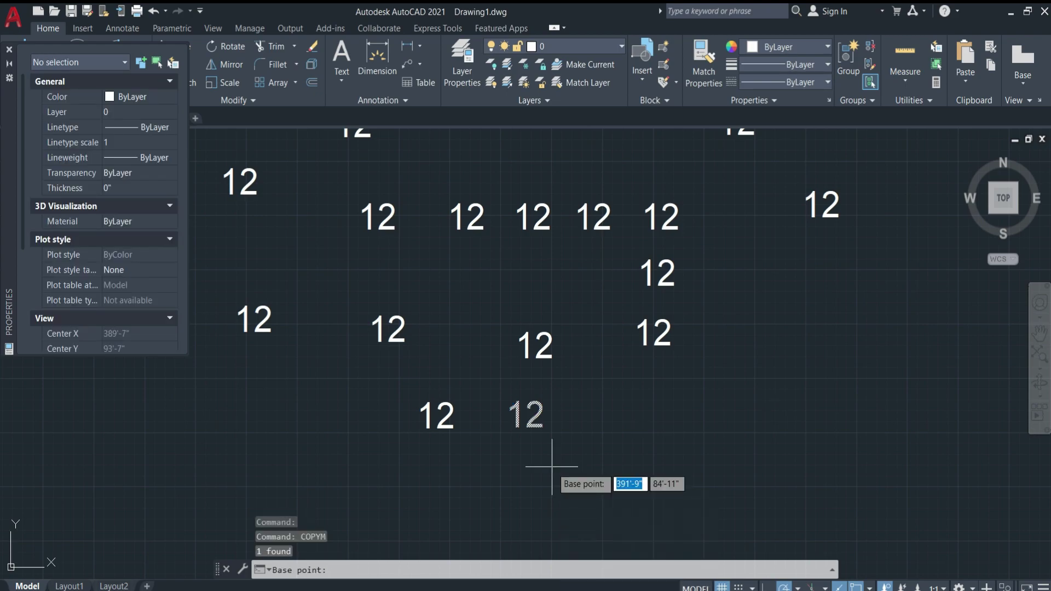
Pick a base point below the new '12', choose Measure over 10', and pick two spacing points
{"action": "left_click", "coordinate": [531, 421]}
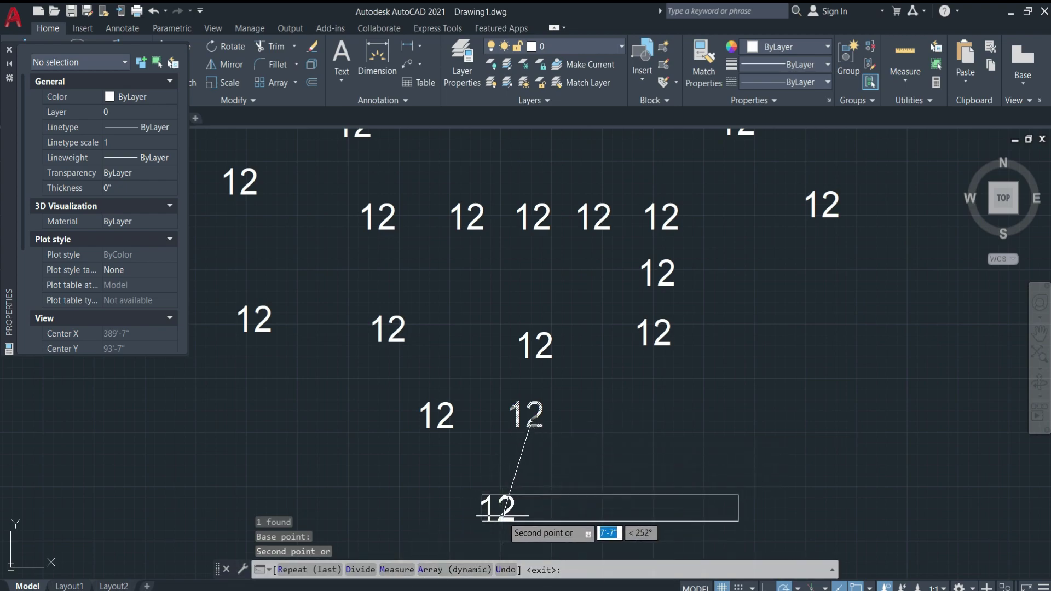
{"action": "type", "text": "m"}
{"action": "key", "text": "Return"}
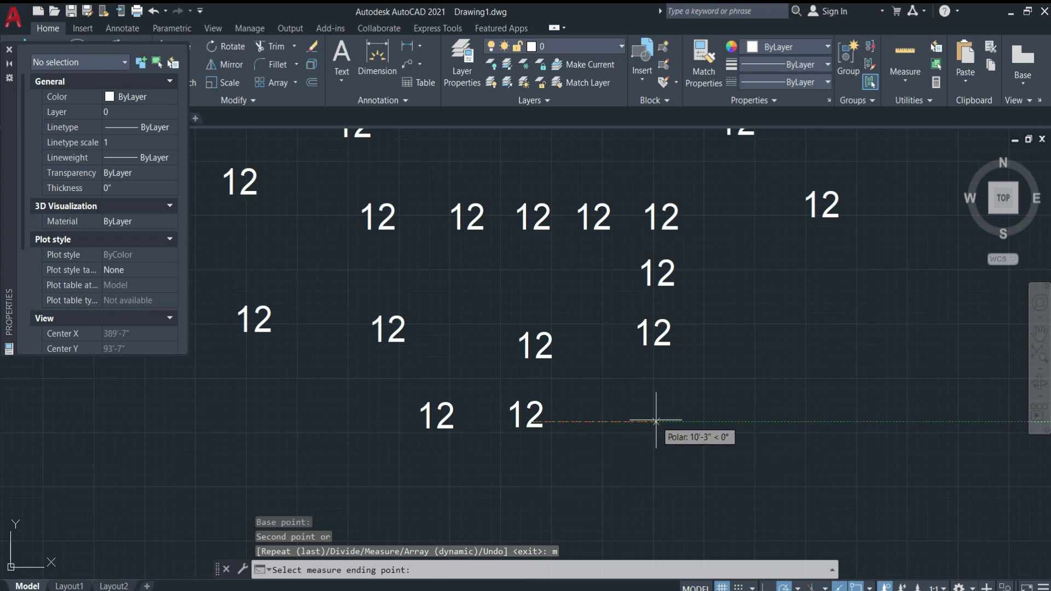
{"action": "type", "text": "10'"}
{"action": "key", "text": "Return"}
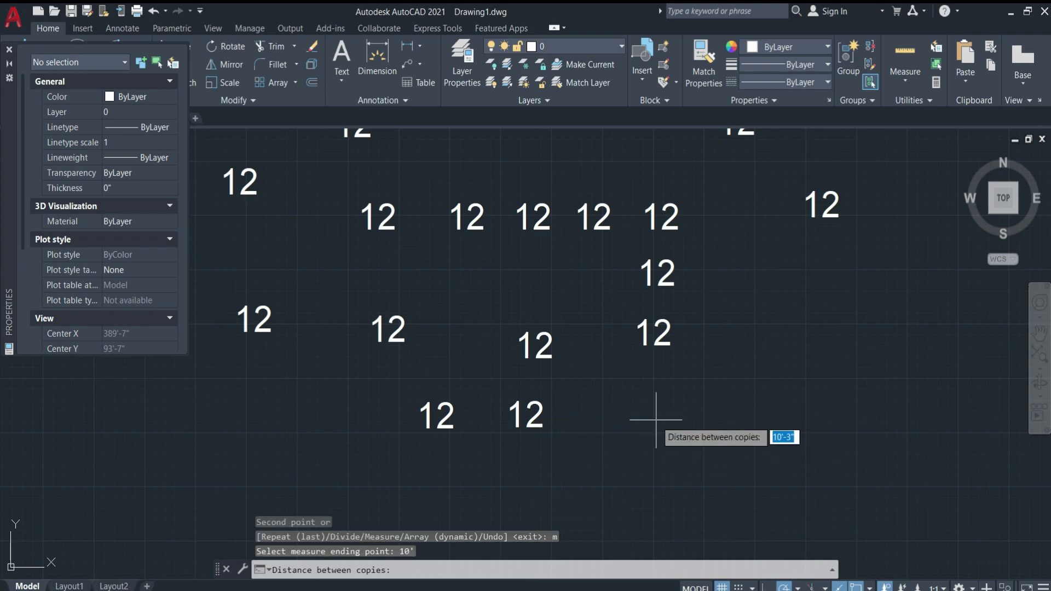
{"action": "scroll", "coordinate": [655, 419], "scroll_direction": "up", "scroll_amount": 3}
{"action": "scroll", "coordinate": [480, 427], "scroll_direction": "down", "scroll_amount": 6}
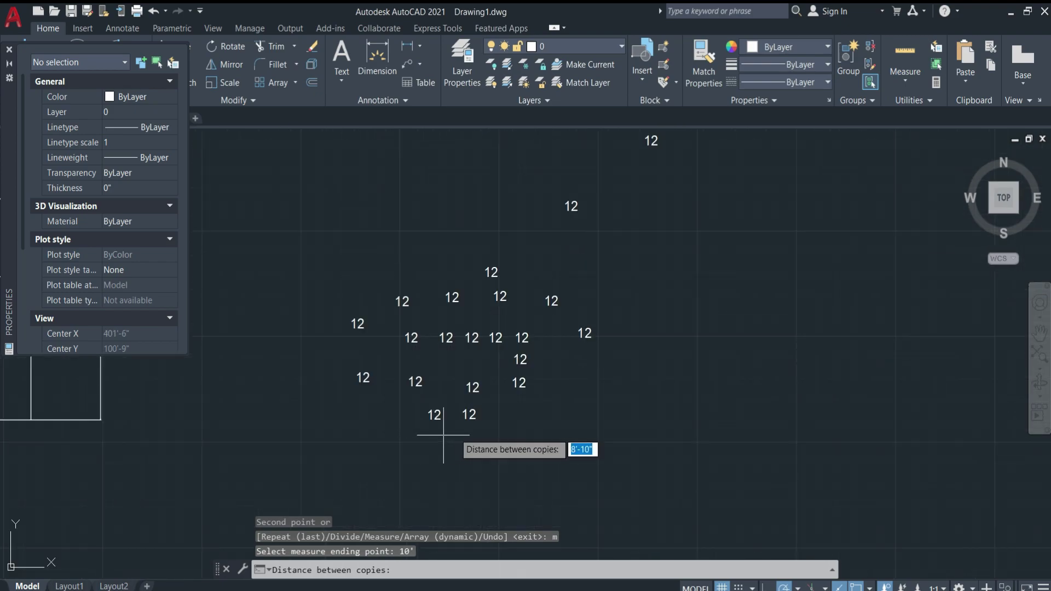
{"action": "scroll", "coordinate": [471, 416], "scroll_direction": "up", "scroll_amount": 6}
{"action": "left_click", "coordinate": [471, 422]}
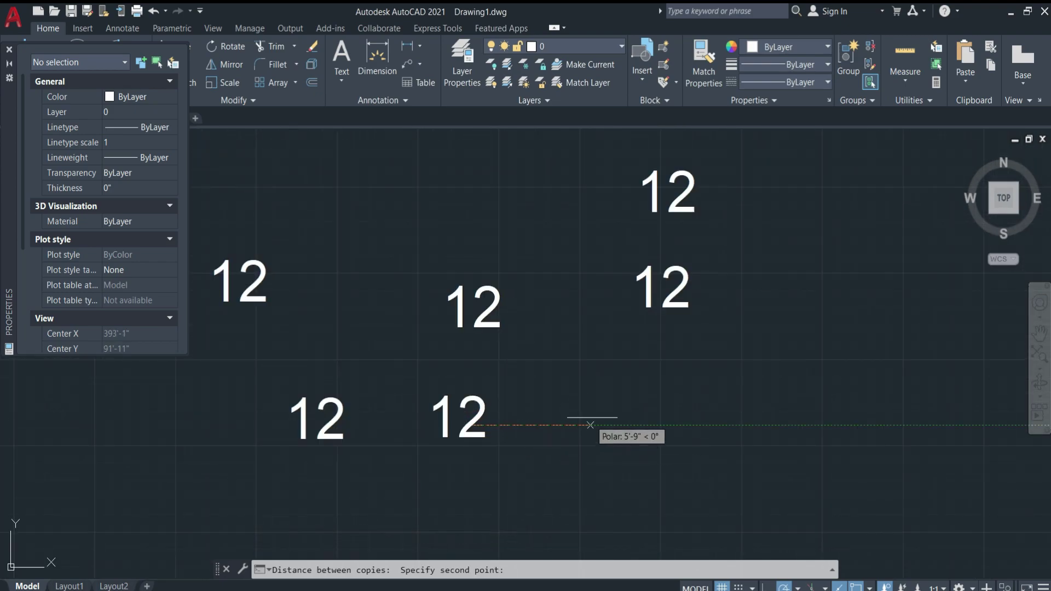
{"action": "left_click", "coordinate": [686, 425]}
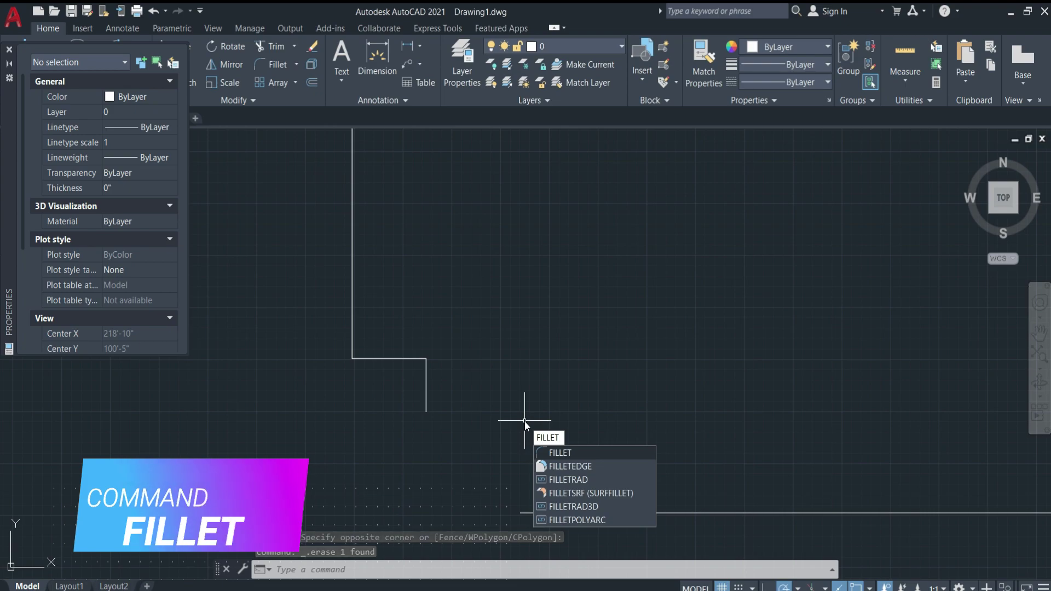
Fillet the bottom line to the lower-left step's short vertical line with an 8'-1" radius
{"action": "key", "text": "Return"}
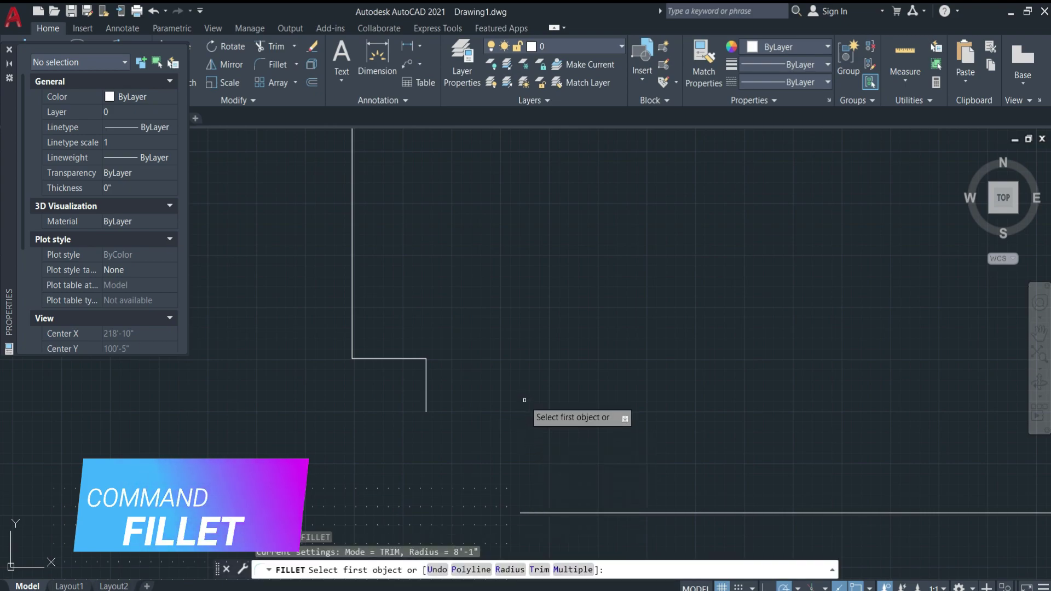
{"action": "scroll", "coordinate": [320, 469], "scroll_direction": "down", "scroll_amount": 3}
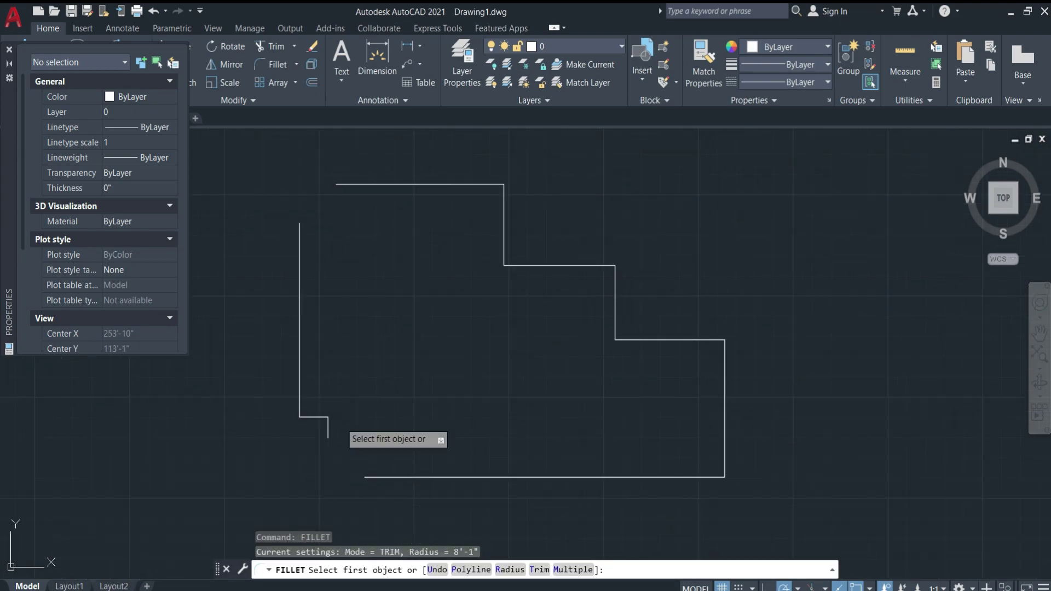
{"action": "left_click", "coordinate": [365, 476]}
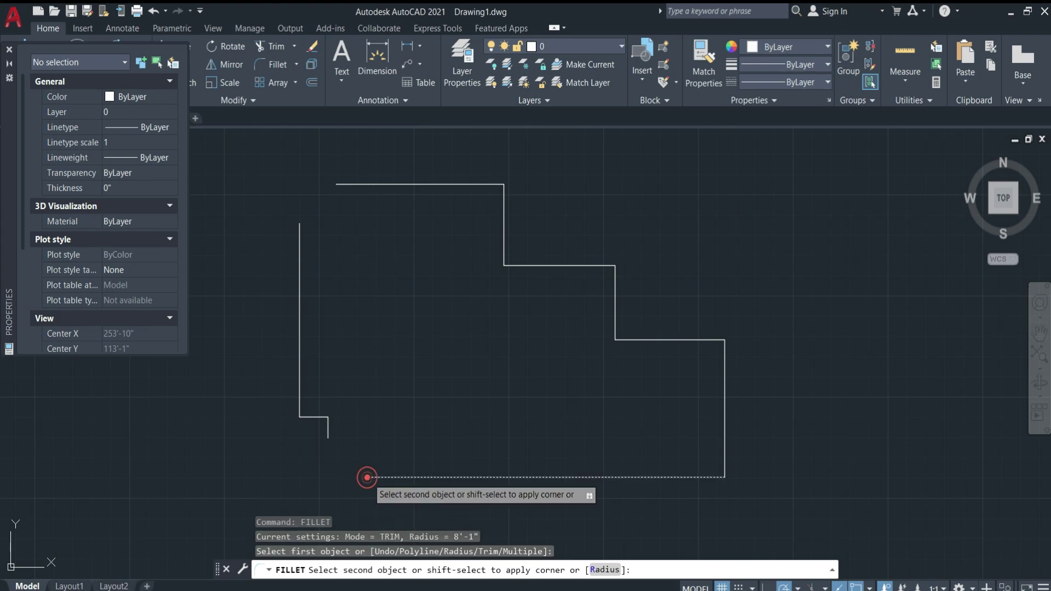
{"action": "scroll", "coordinate": [329, 450], "scroll_direction": "up", "scroll_amount": 4}
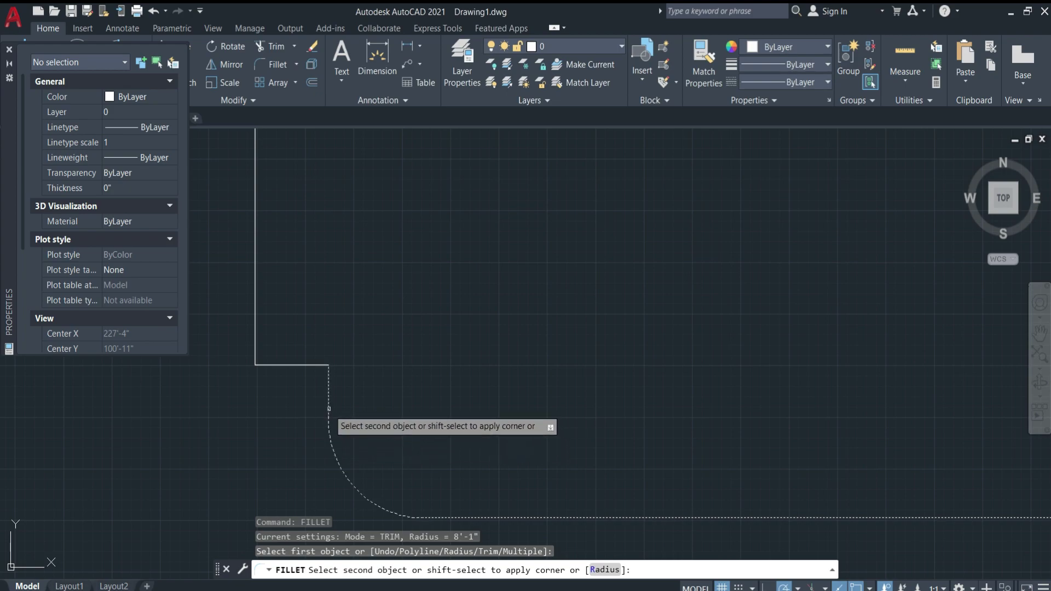
{"action": "left_click", "coordinate": [328, 409]}
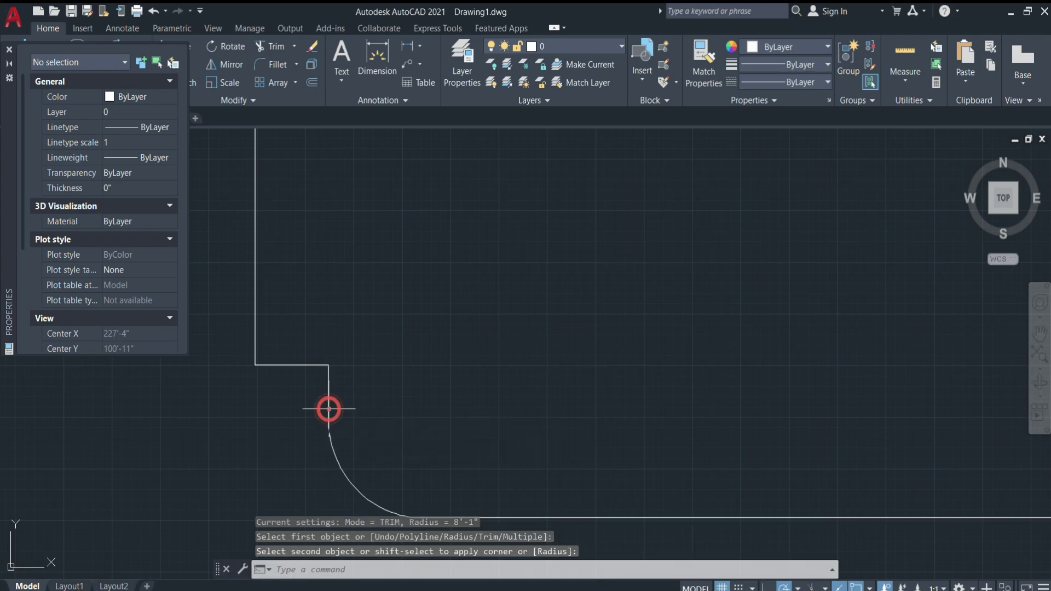
{"action": "scroll", "coordinate": [457, 459], "scroll_direction": "down", "scroll_amount": 2}
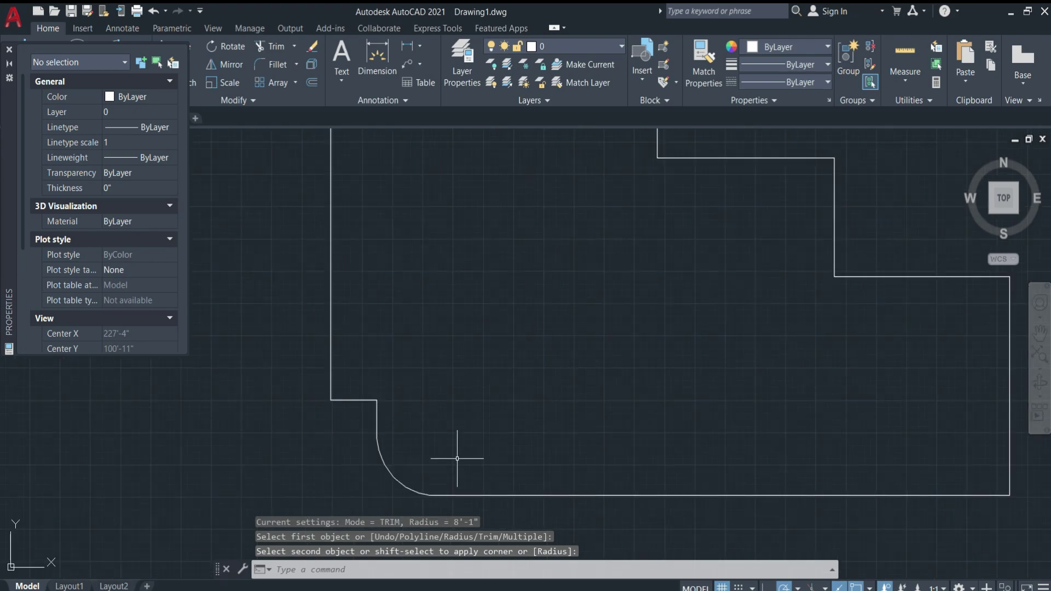
{"action": "scroll", "coordinate": [465, 477], "scroll_direction": "down", "scroll_amount": 2}
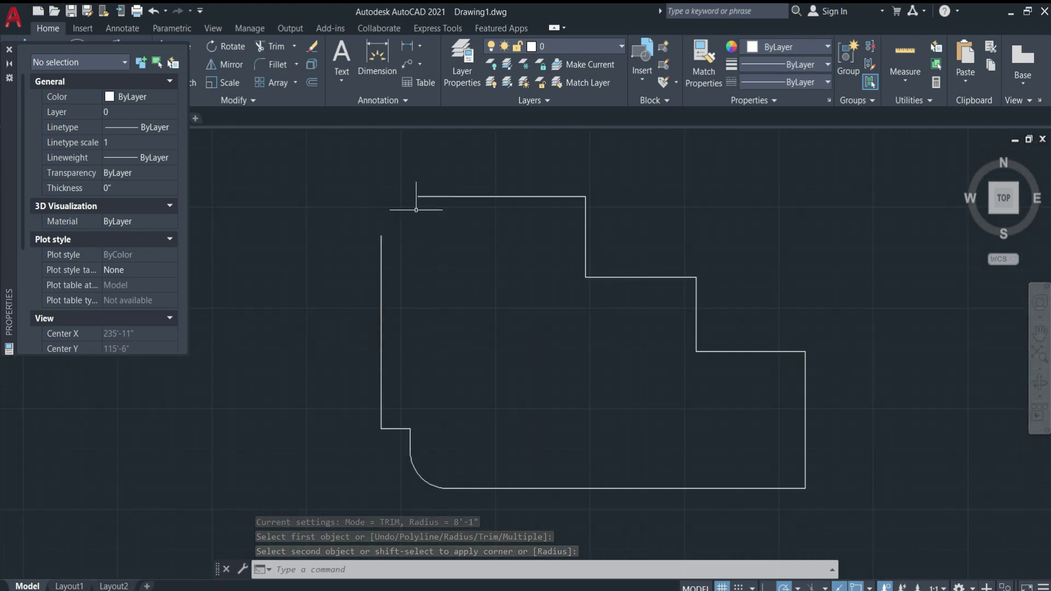
{"action": "scroll", "coordinate": [371, 176], "scroll_direction": "up", "scroll_amount": 2}
{"action": "scroll", "coordinate": [378, 170], "scroll_direction": "up", "scroll_amount": 2}
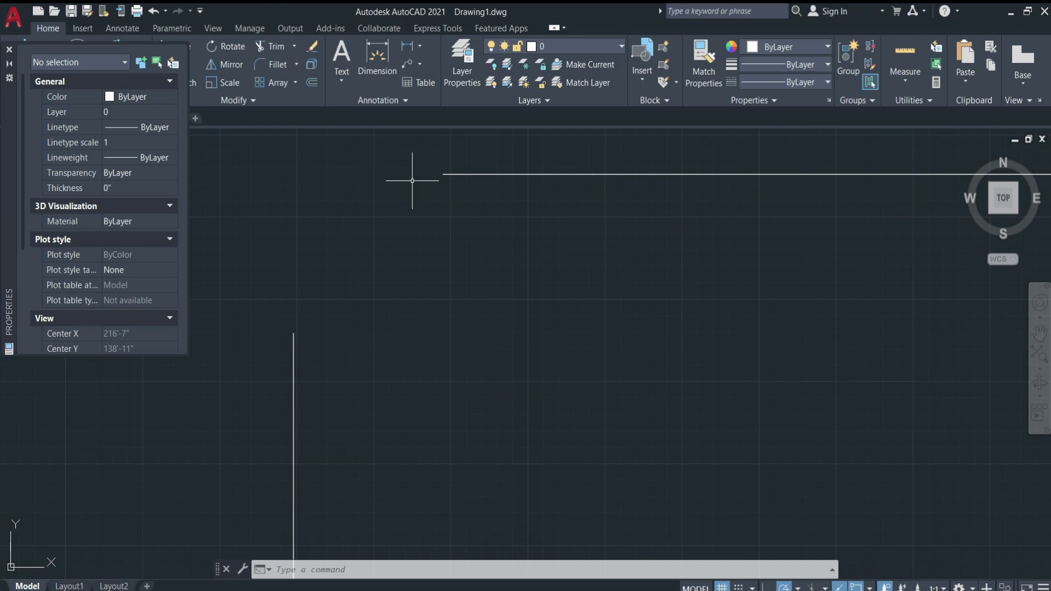
Set the fillet radius to 0 and square the corner between the top line and second line
{"action": "type", "text": "fi"}
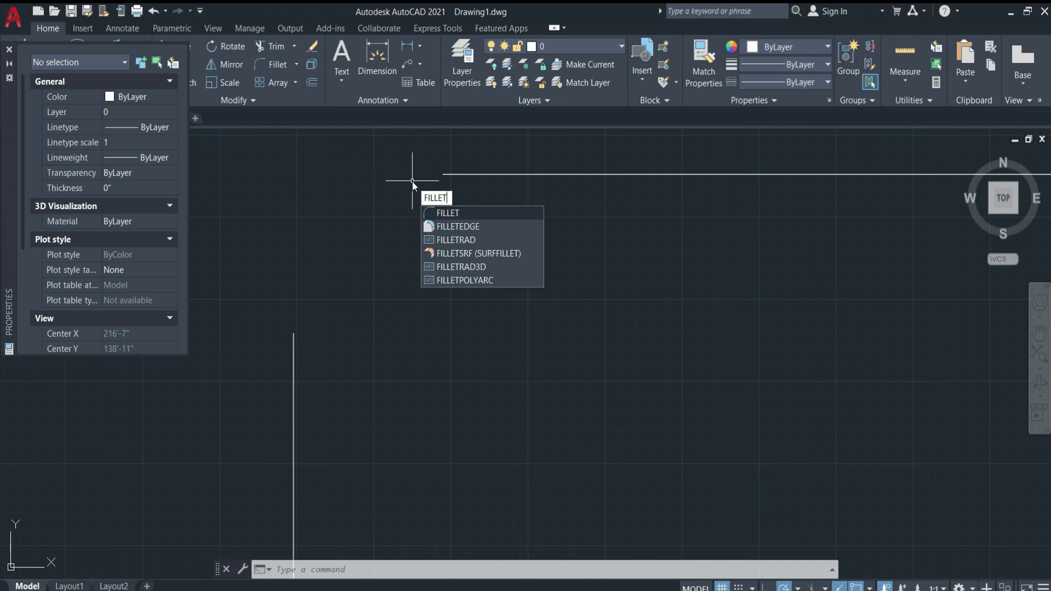
{"action": "key", "text": "Return"}
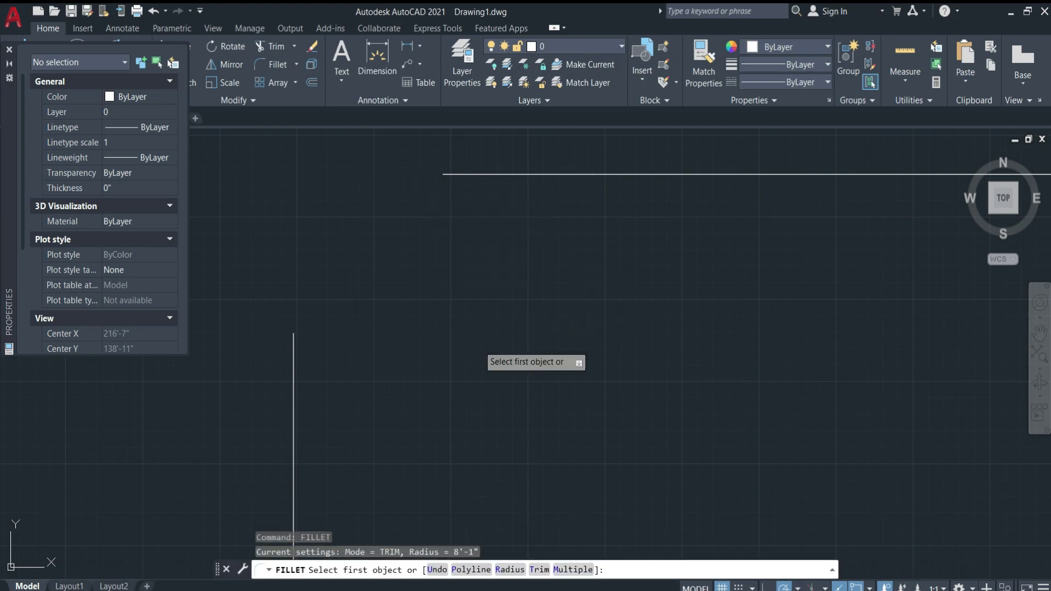
{"action": "left_click", "coordinate": [504, 570]}
{"action": "type", "text": "0"}
{"action": "key", "text": "Return"}
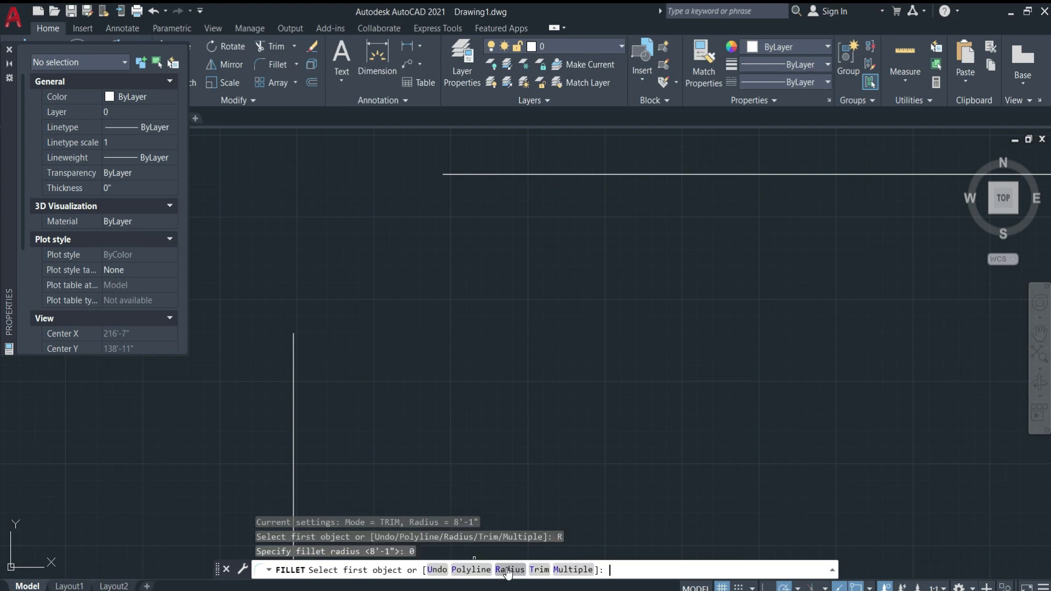
{"action": "left_click", "coordinate": [452, 175]}
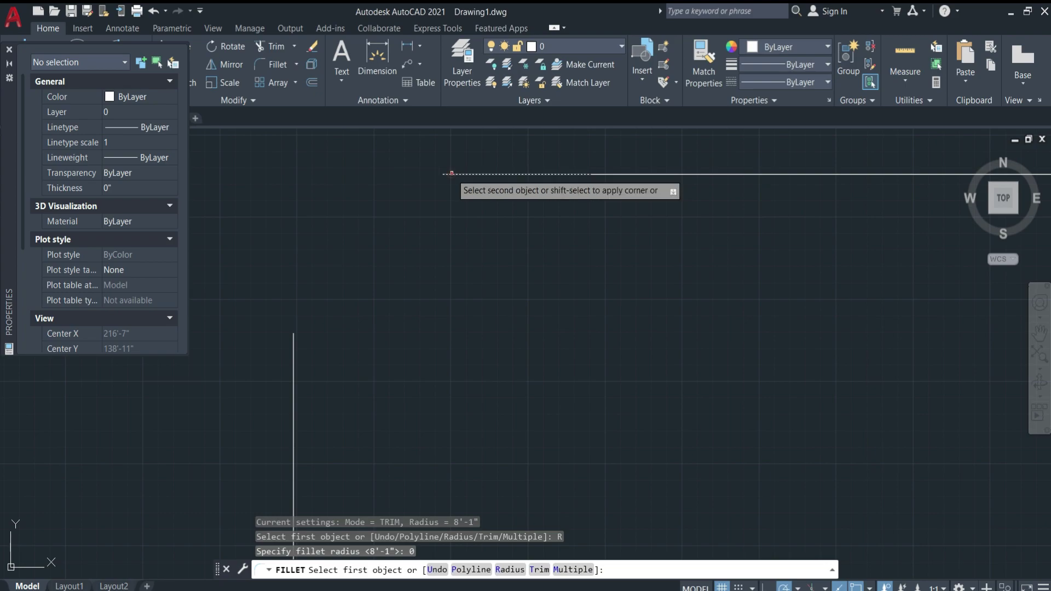
{"action": "left_click", "coordinate": [293, 344]}
Zoom out with the mouse wheel to see the whole stepped outline
{"action": "scroll", "coordinate": [407, 204], "scroll_direction": "down", "scroll_amount": 1}
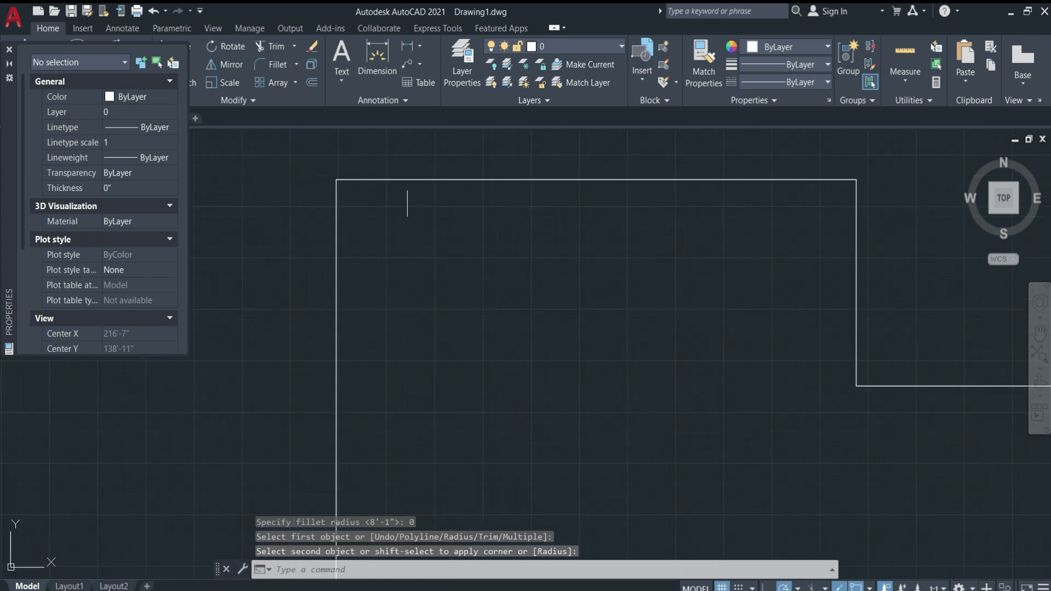
{"action": "scroll", "coordinate": [408, 204], "scroll_direction": "down", "scroll_amount": 3}
{"action": "scroll", "coordinate": [445, 457], "scroll_direction": "up", "scroll_amount": 3}
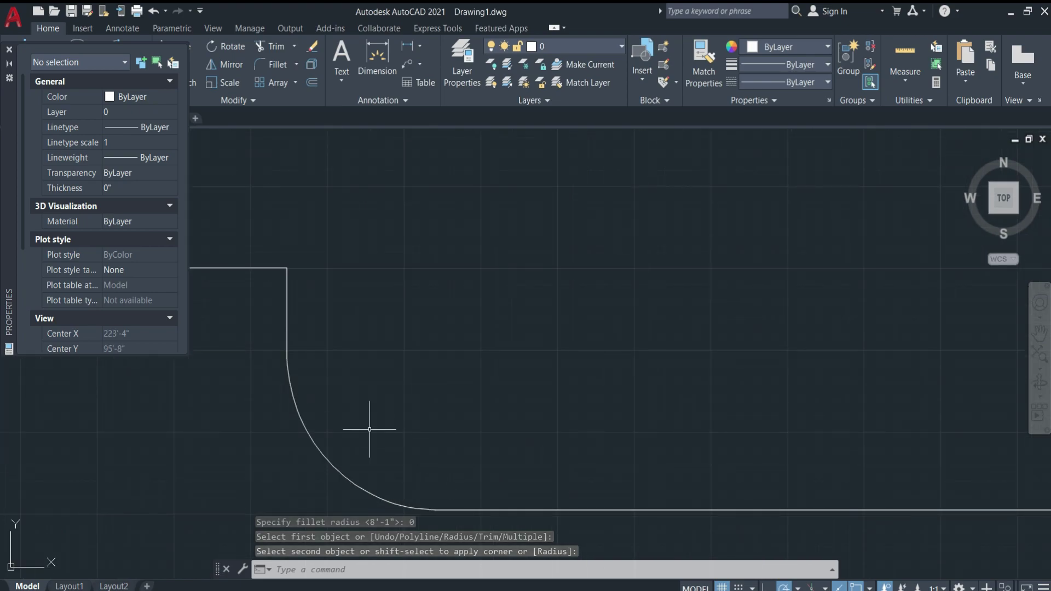
{"action": "scroll", "coordinate": [577, 476], "scroll_direction": "down", "scroll_amount": 3}
{"action": "scroll", "coordinate": [580, 488], "scroll_direction": "down", "scroll_amount": 4}
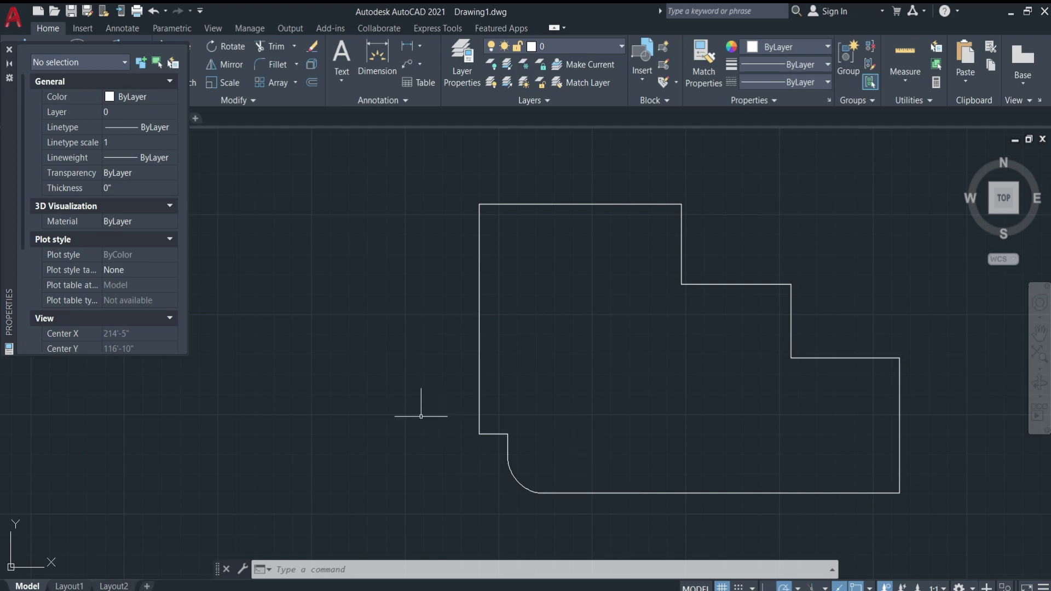
{"action": "scroll", "coordinate": [420, 416], "scroll_direction": "down", "scroll_amount": 2}
{"action": "scroll", "coordinate": [546, 417], "scroll_direction": "up", "scroll_amount": 2}
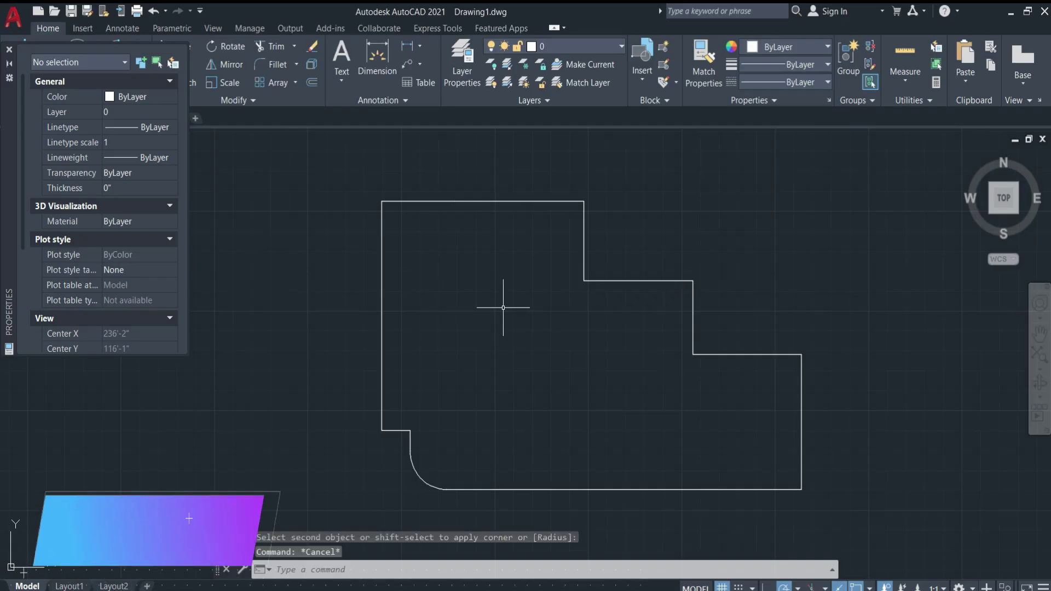
{"action": "type", "text": "AA"}
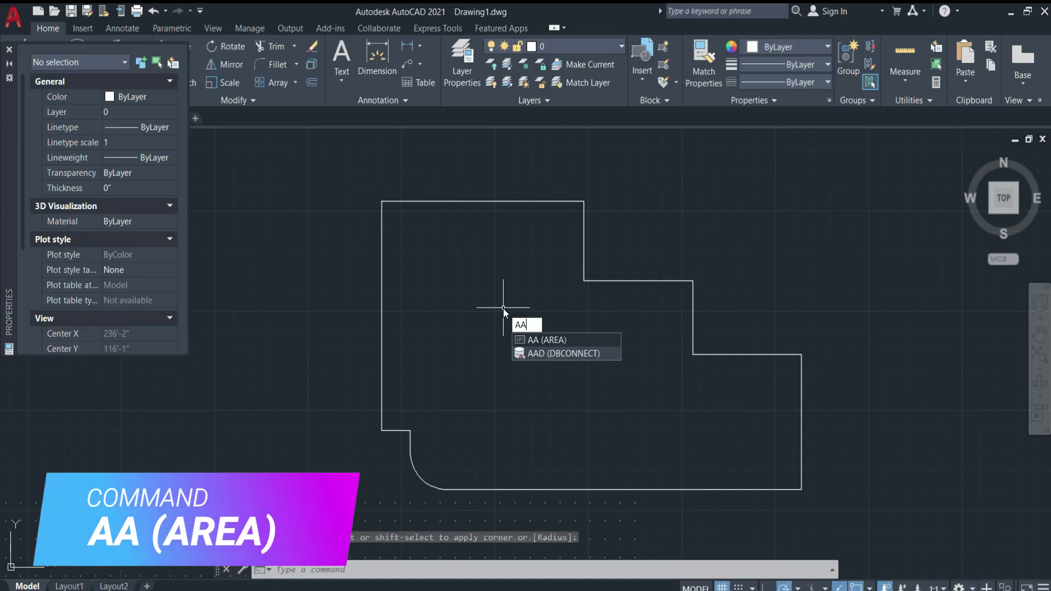
{"action": "key", "text": "Return"}
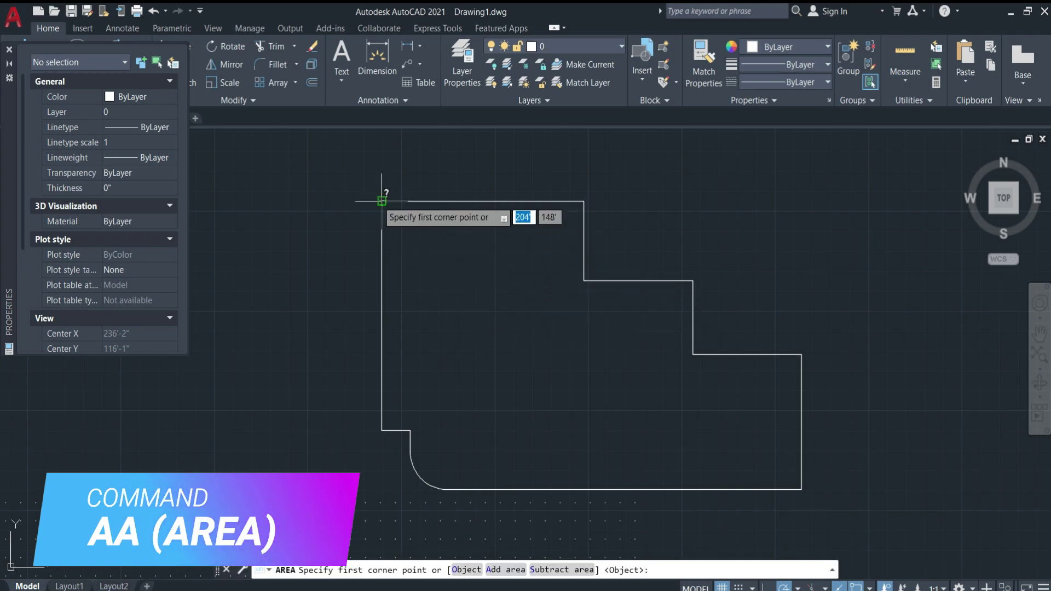
{"action": "left_click", "coordinate": [382, 201]}
{"action": "left_click", "coordinate": [584, 200]}
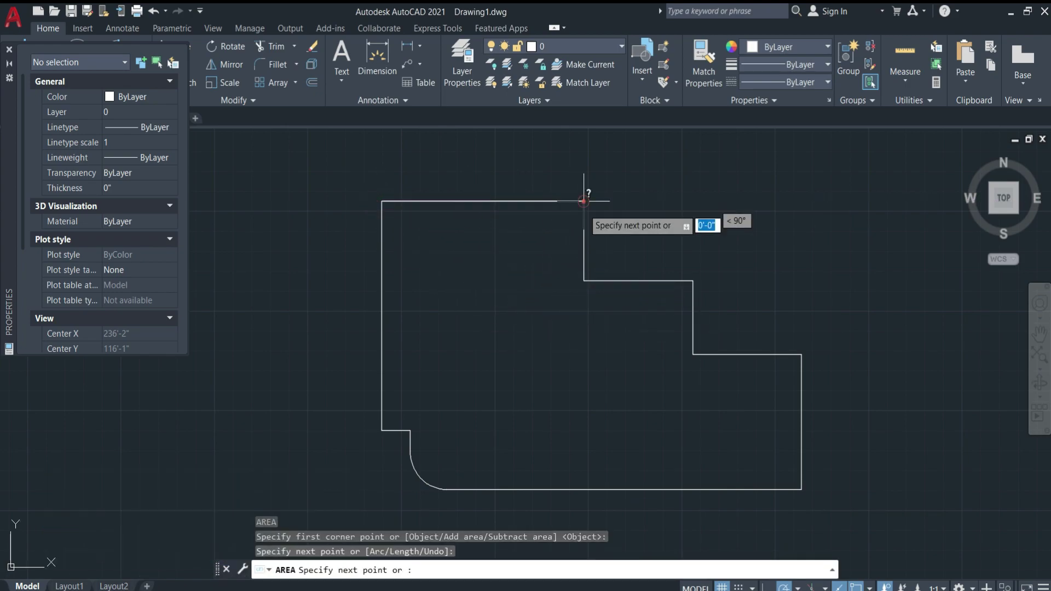
{"action": "left_click", "coordinate": [583, 281]}
{"action": "left_click", "coordinate": [692, 281]}
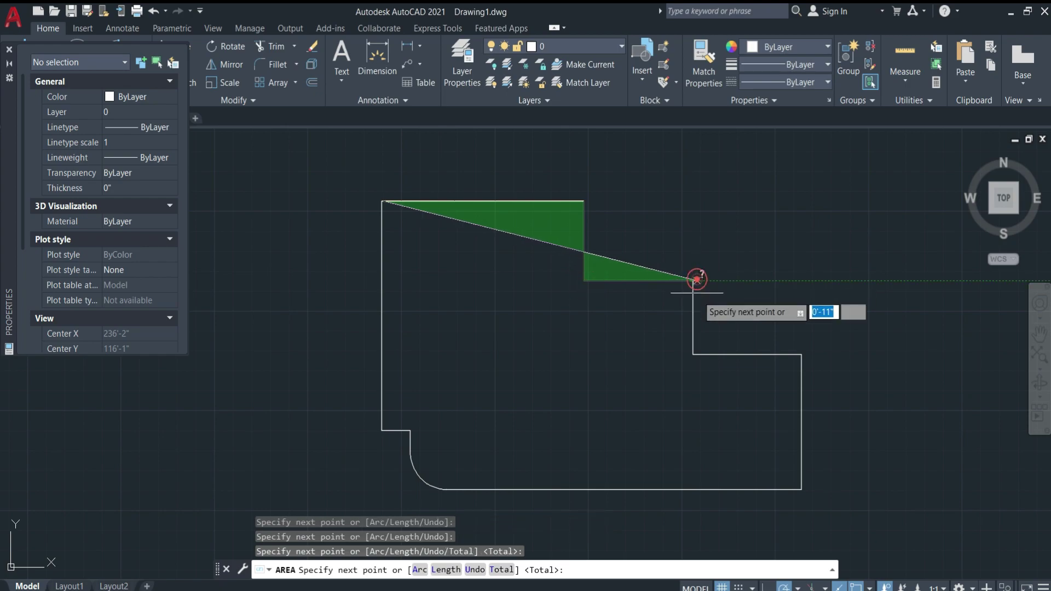
{"action": "left_click", "coordinate": [693, 354]}
{"action": "left_click", "coordinate": [801, 354]}
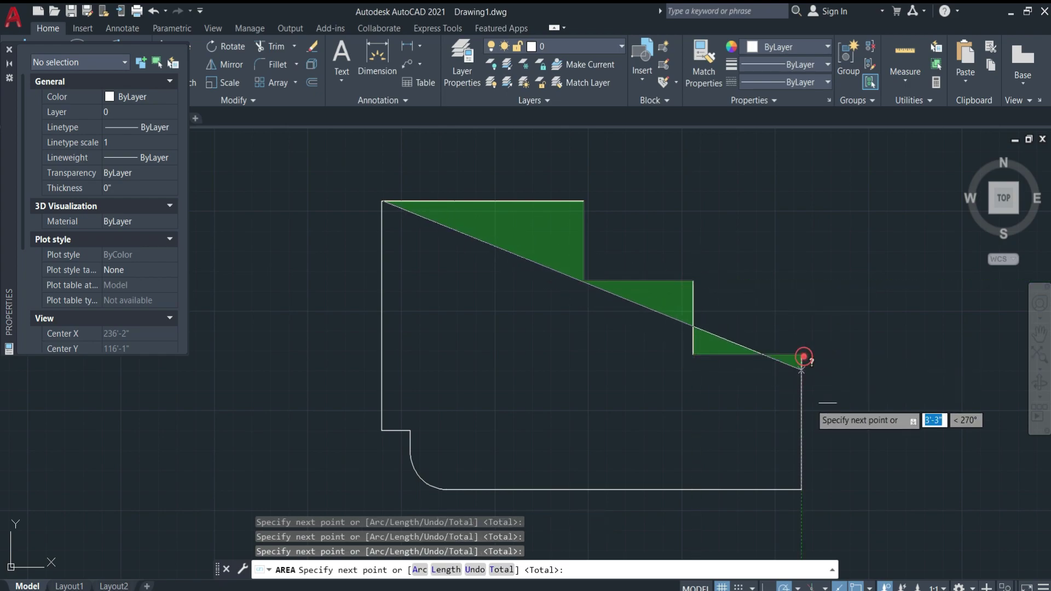
{"action": "left_click", "coordinate": [801, 489]}
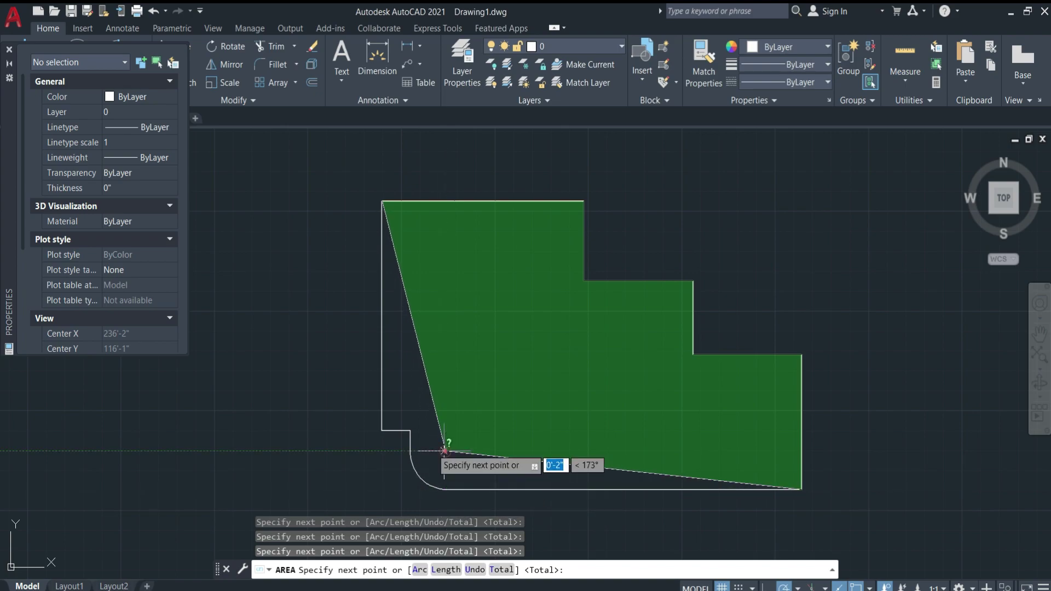
{"action": "left_click", "coordinate": [444, 450]}
{"action": "left_click", "coordinate": [410, 431]}
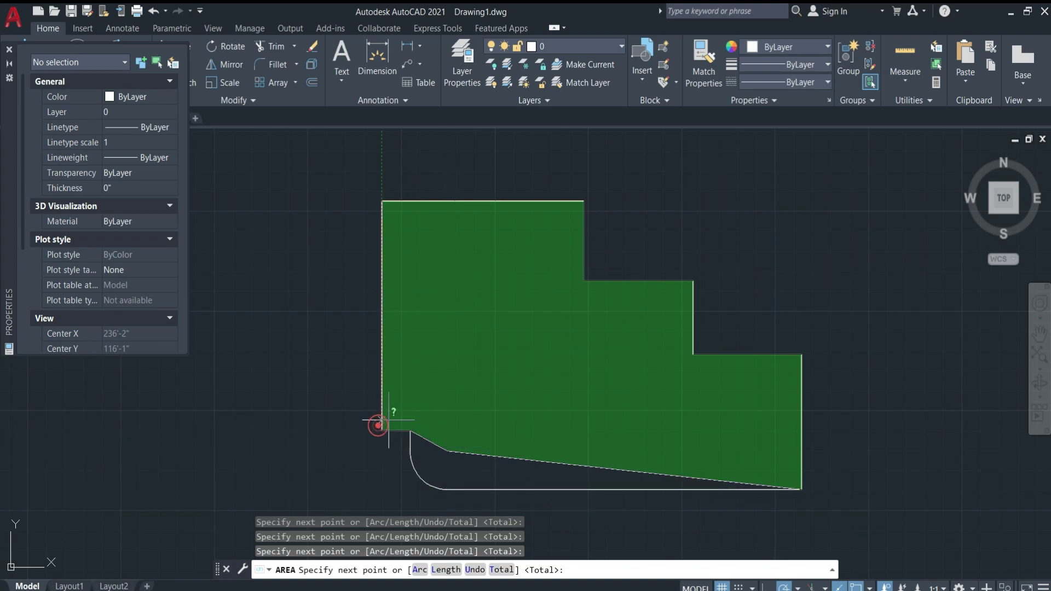
{"action": "key", "text": "Escape"}
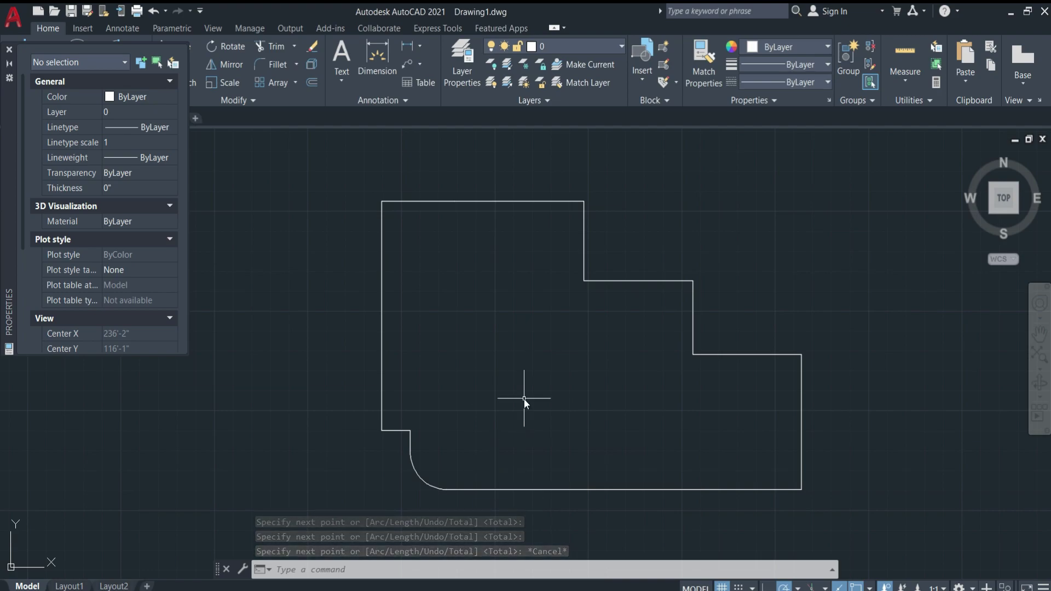
Run BOUNDARY (BO) and pick a point inside the stepped outline to create the polyline
{"action": "type", "text": "bb"}
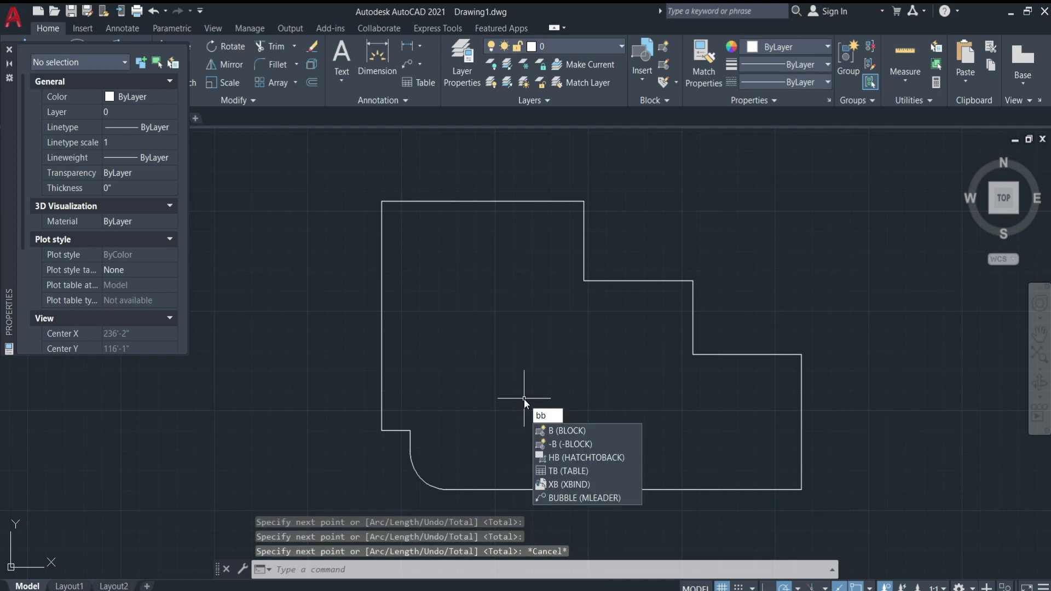
{"action": "key", "text": "Return"}
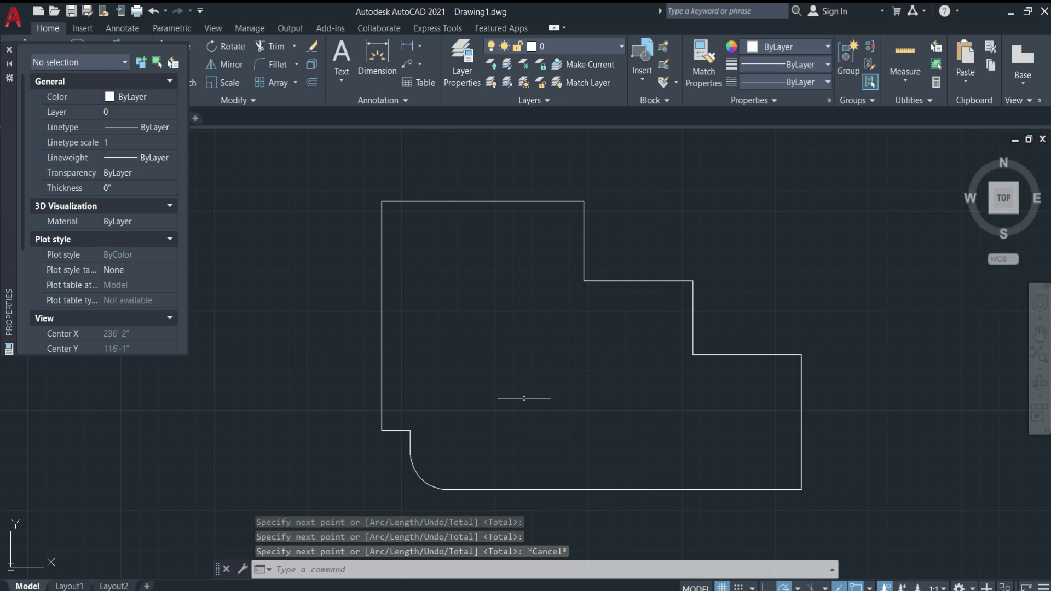
{"action": "key", "text": "Escape"}
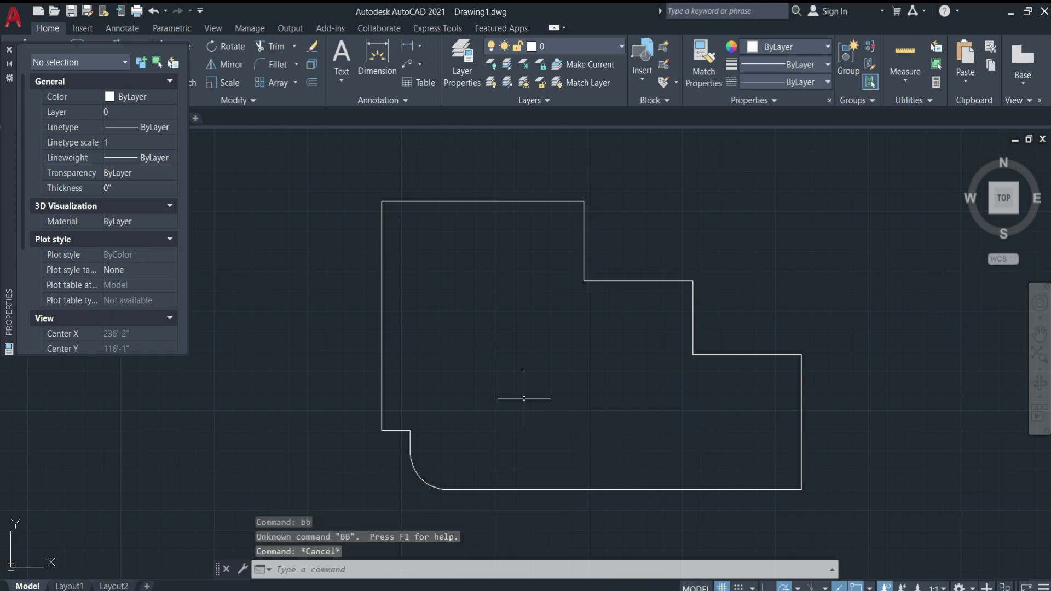
{"action": "type", "text": "bo"}
{"action": "key", "text": "Return"}
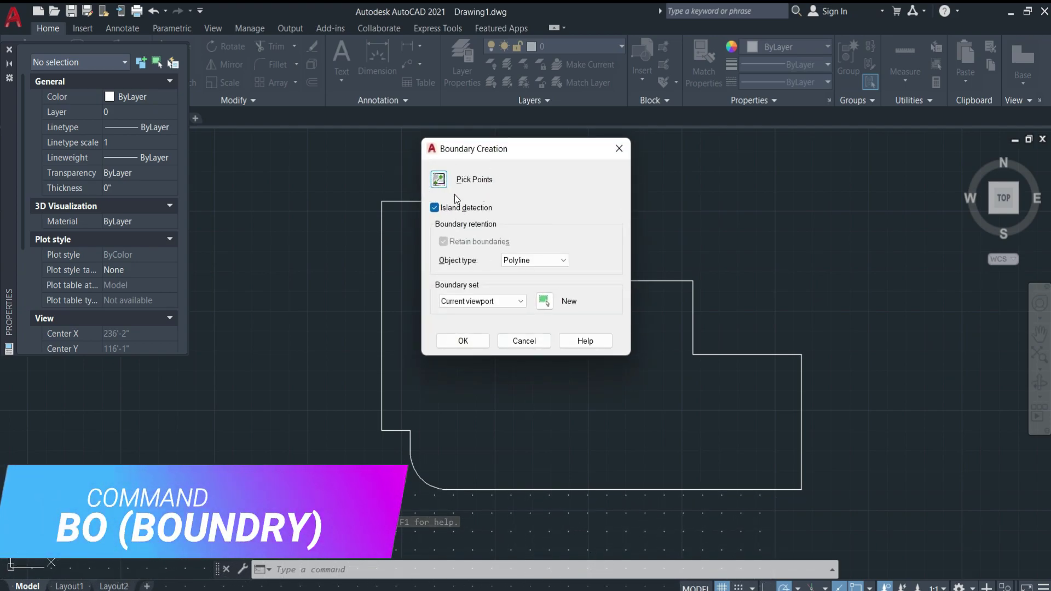
{"action": "left_click", "coordinate": [440, 185]}
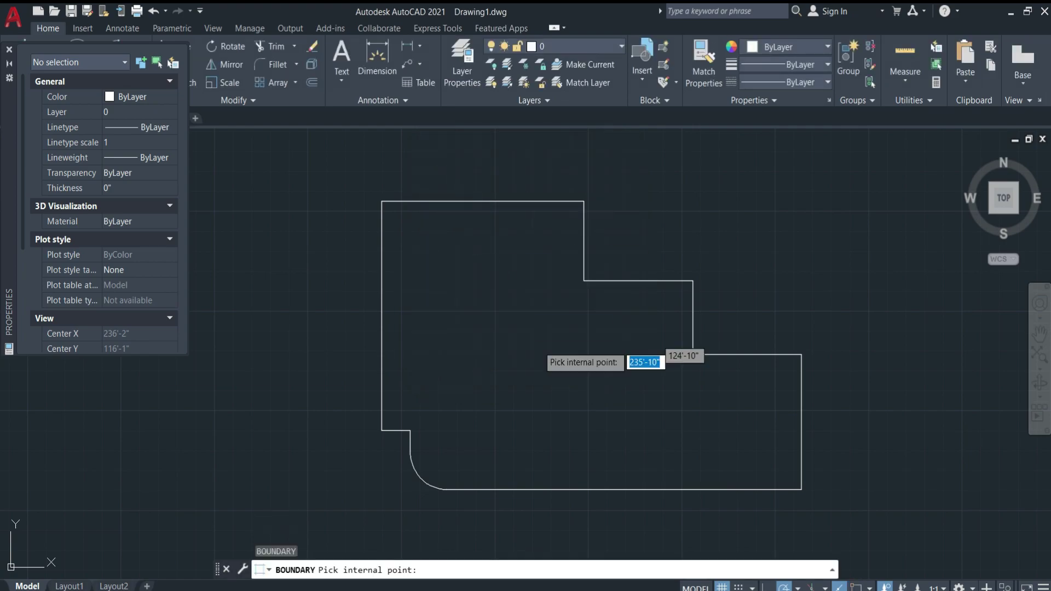
{"action": "left_click", "coordinate": [544, 360]}
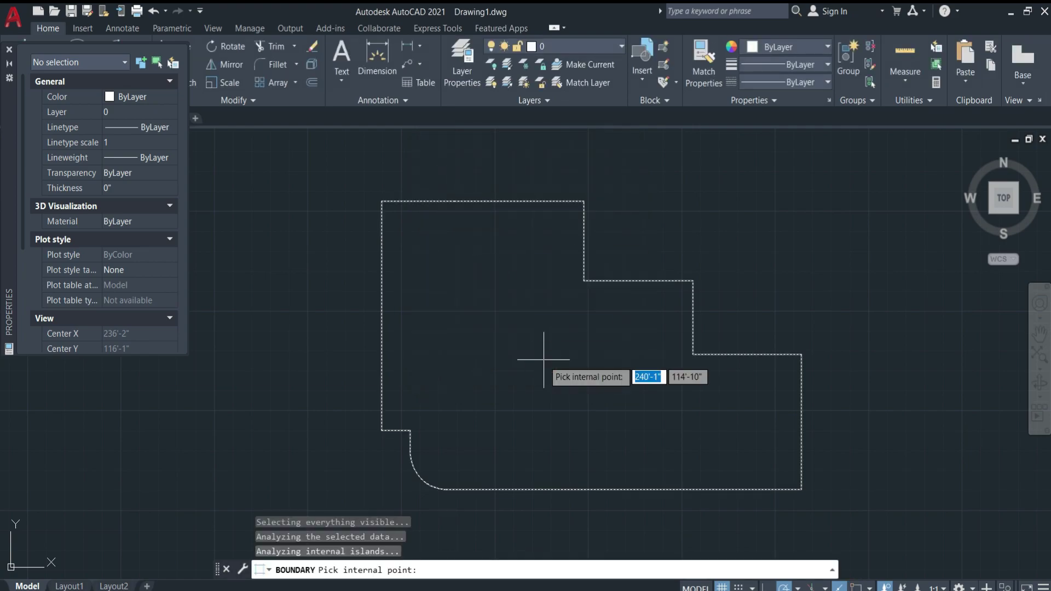
{"action": "key", "text": "Return"}
LIST the boundary polyline to read its 4364.34 sq ft area and 304'-2" perimeter, then close the listing
{"action": "type", "text": "aa"}
{"action": "key", "text": "BackSpace"}
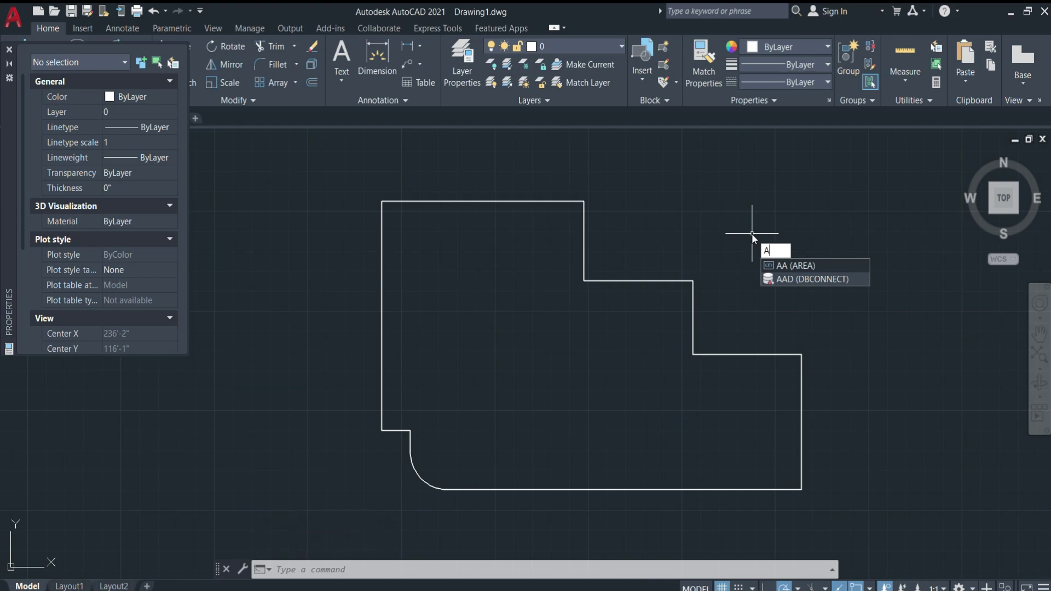
{"action": "key", "text": "BackSpace"}
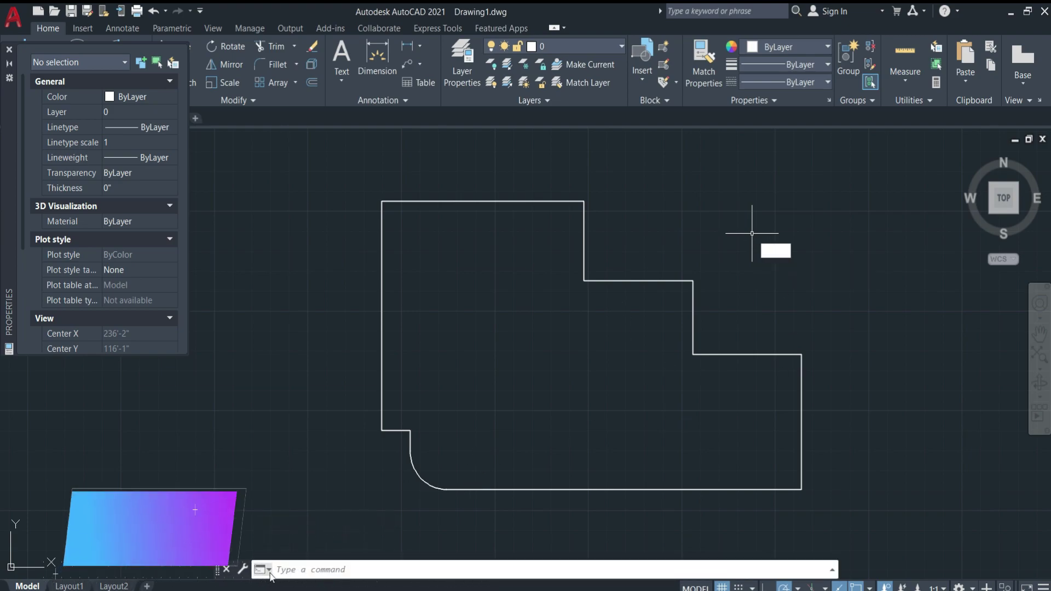
{"action": "type", "text": "list"}
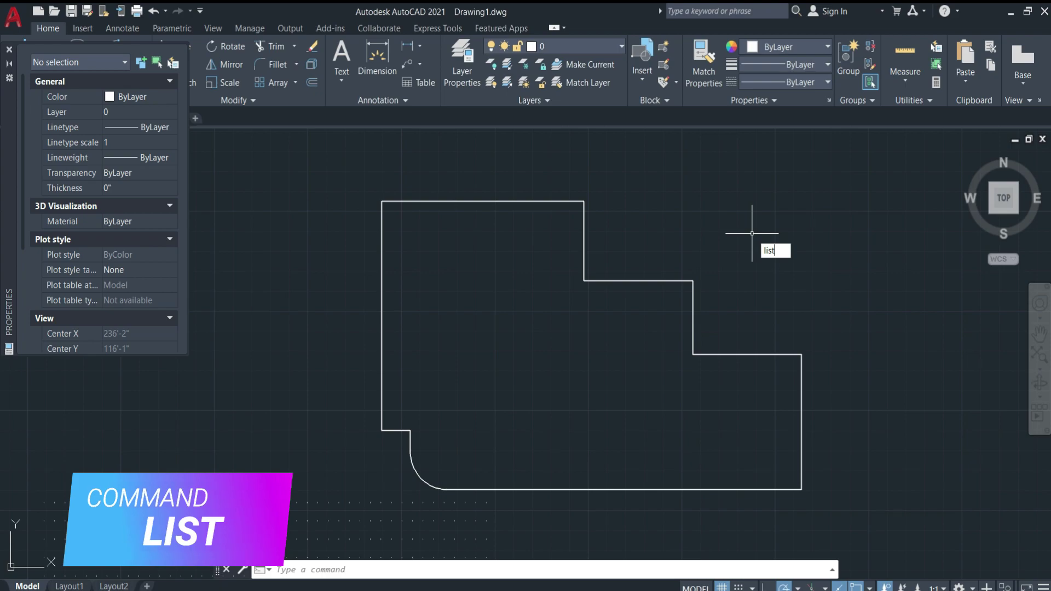
{"action": "key", "text": "Return"}
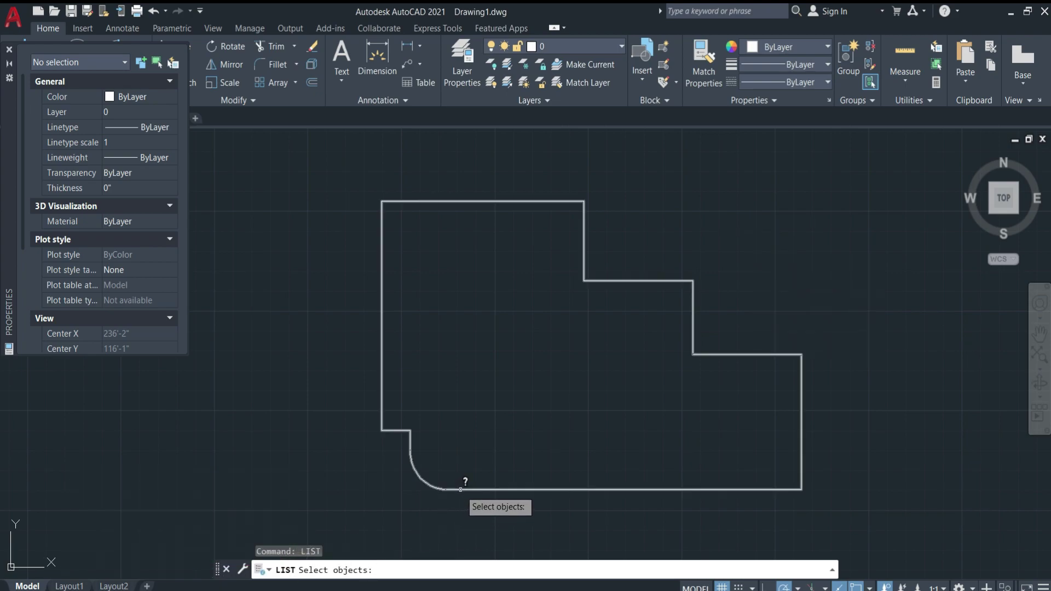
{"action": "left_click", "coordinate": [461, 487]}
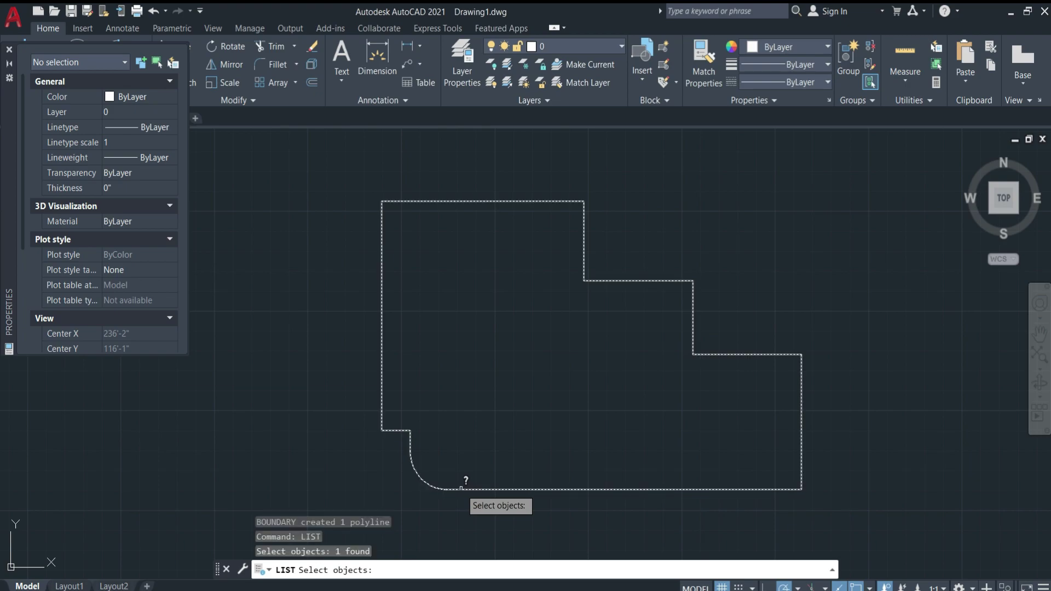
{"action": "key", "text": "Return"}
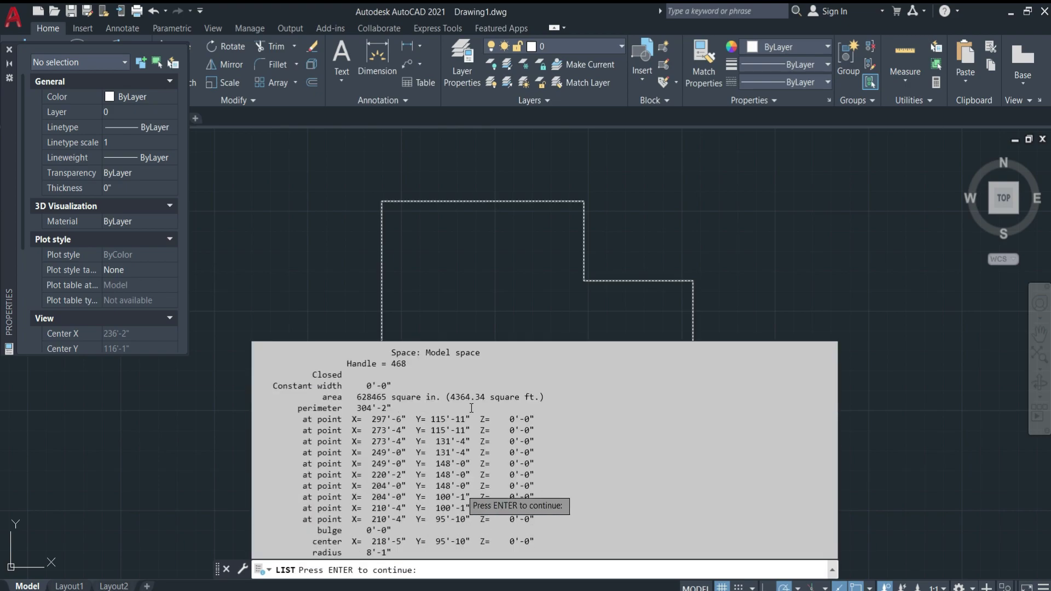
{"action": "key", "text": "Return"}
{"action": "mouse_move", "coordinate": [449, 397]}
{"action": "left_mouse_down"}
{"action": "mouse_move", "coordinate": [472, 397]}
{"action": "mouse_move", "coordinate": [485, 371]}
{"action": "left_mouse_up"}
{"action": "scroll", "coordinate": [462, 444], "scroll_direction": "up", "scroll_amount": 1}
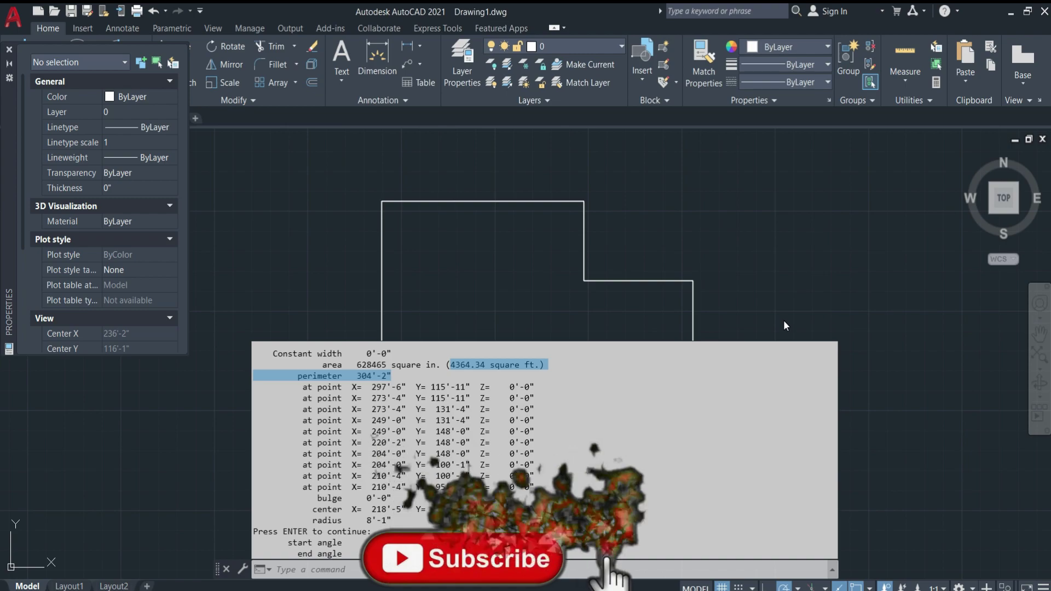
{"action": "key", "text": "F2"}
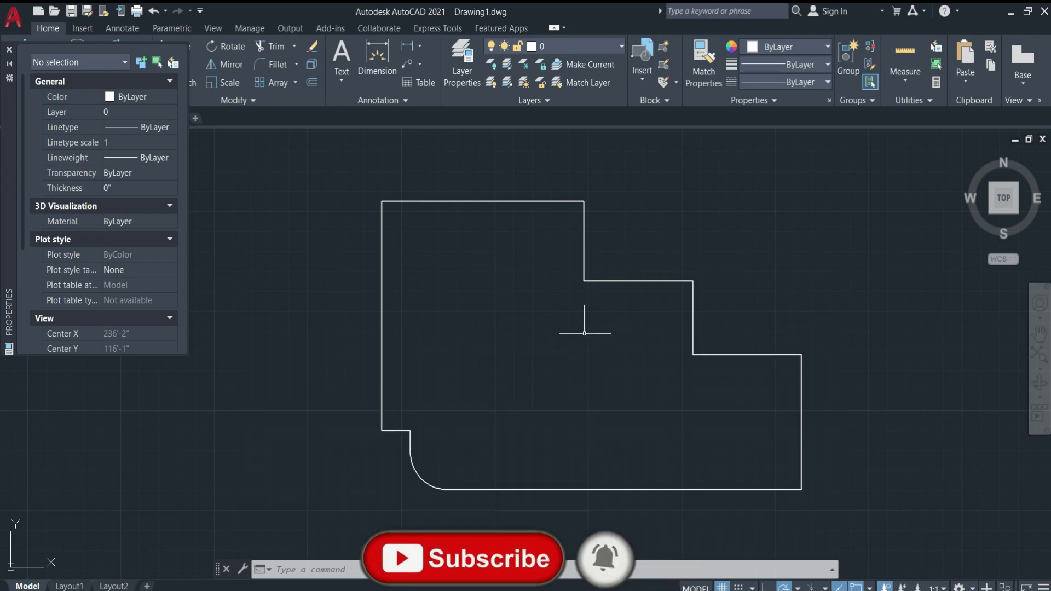
{"action": "scroll", "coordinate": [339, 402], "scroll_direction": "down", "scroll_amount": 2}
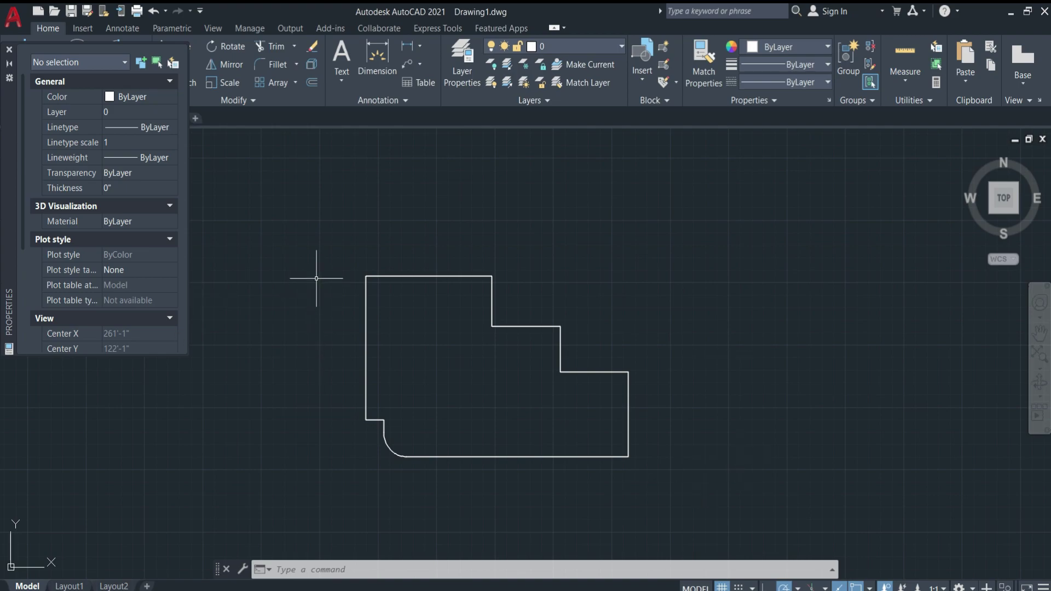
{"action": "scroll", "coordinate": [315, 280], "scroll_direction": "up", "scroll_amount": 2}
{"action": "scroll", "coordinate": [444, 246], "scroll_direction": "down", "scroll_amount": 2}
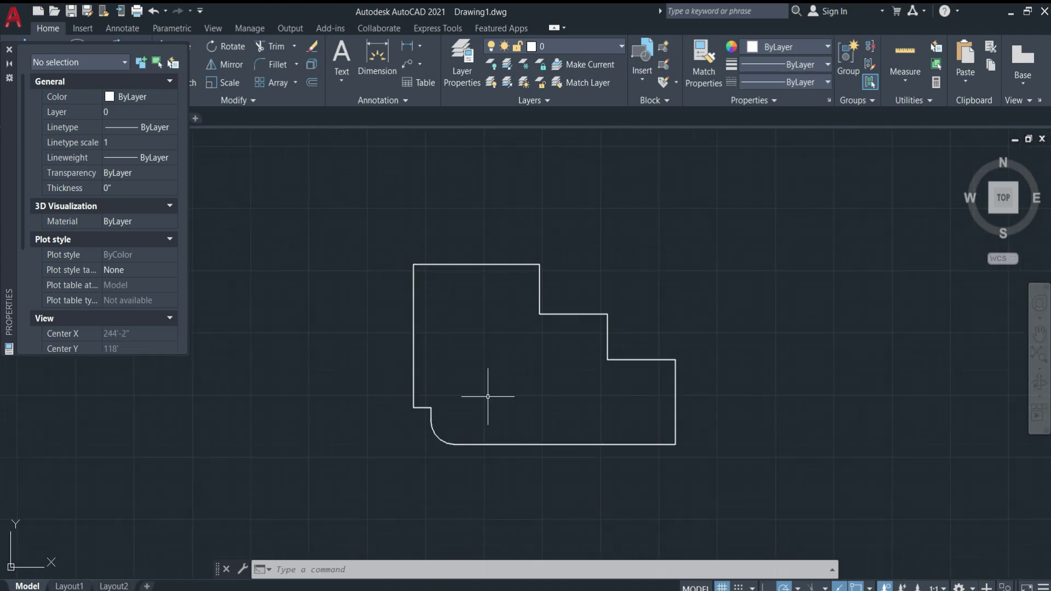